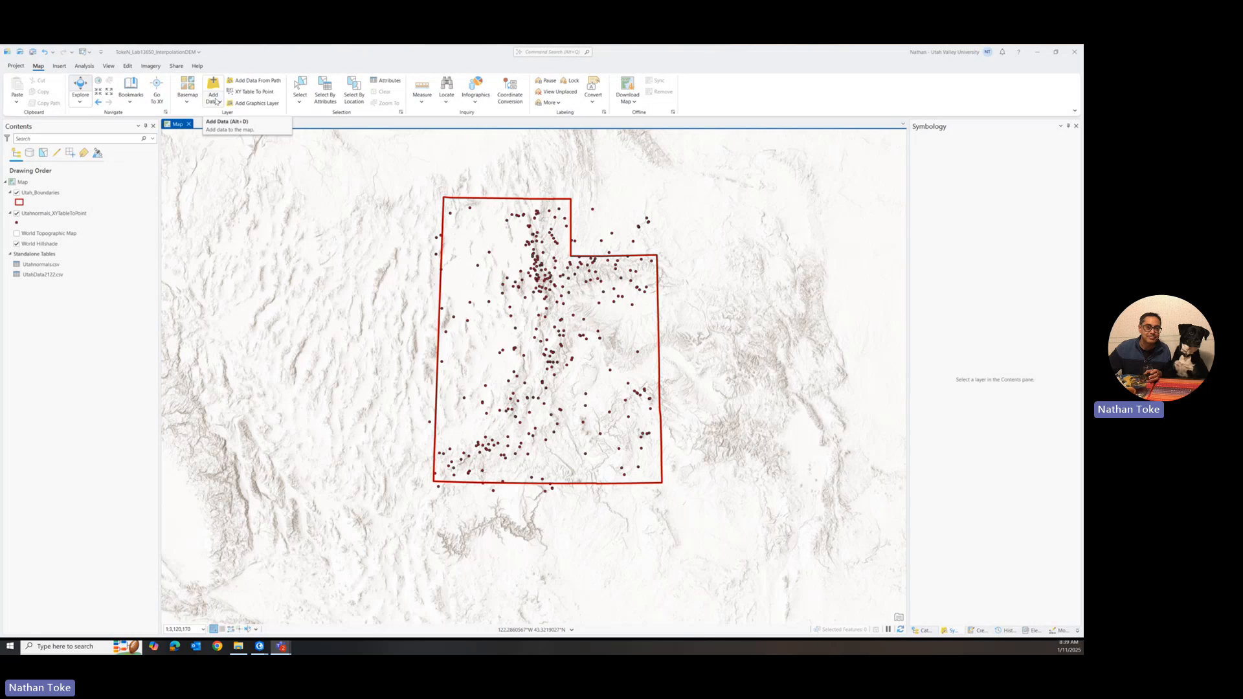
# Step: Browse the portal's ArcGIS Online content as a source of data to add to the map
pyautogui.click(217, 101)
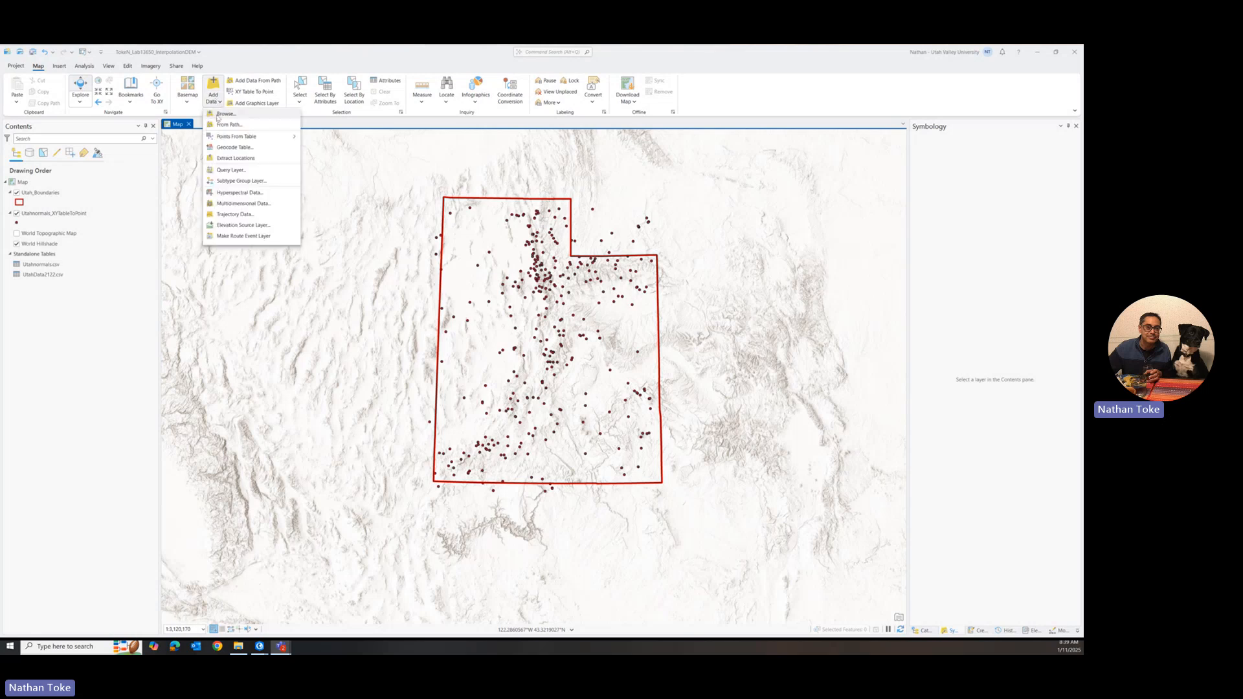
pyautogui.click(220, 114)
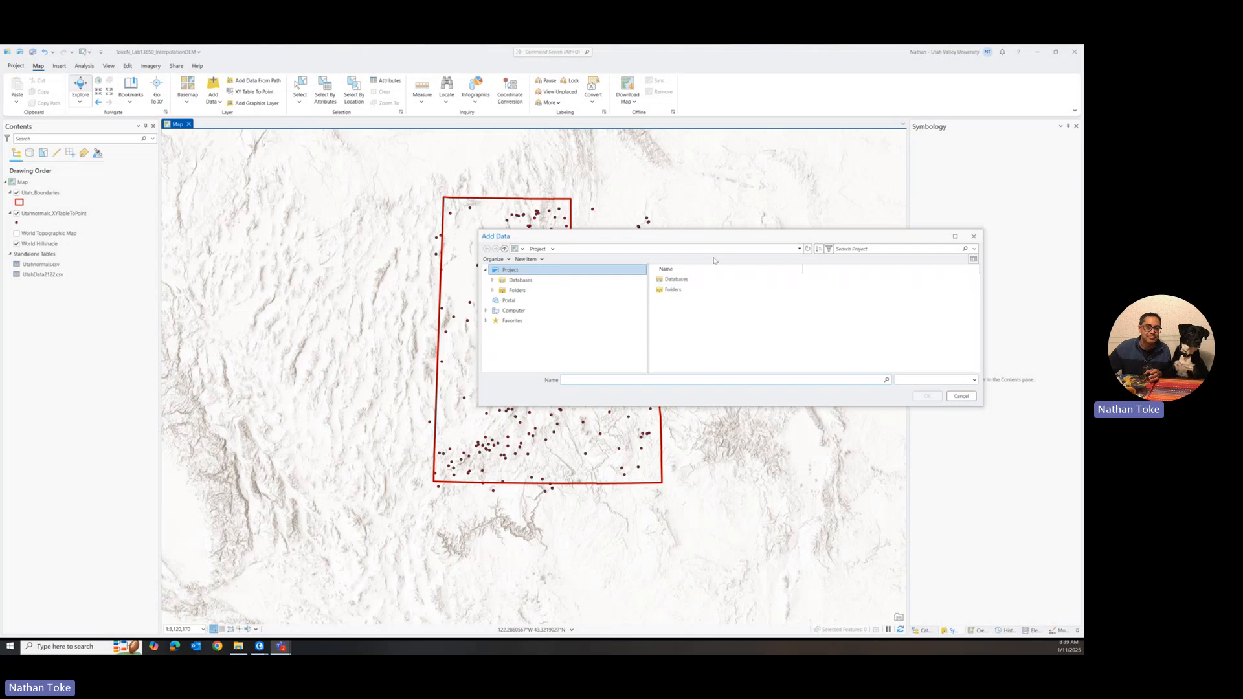
pyautogui.click(509, 300)
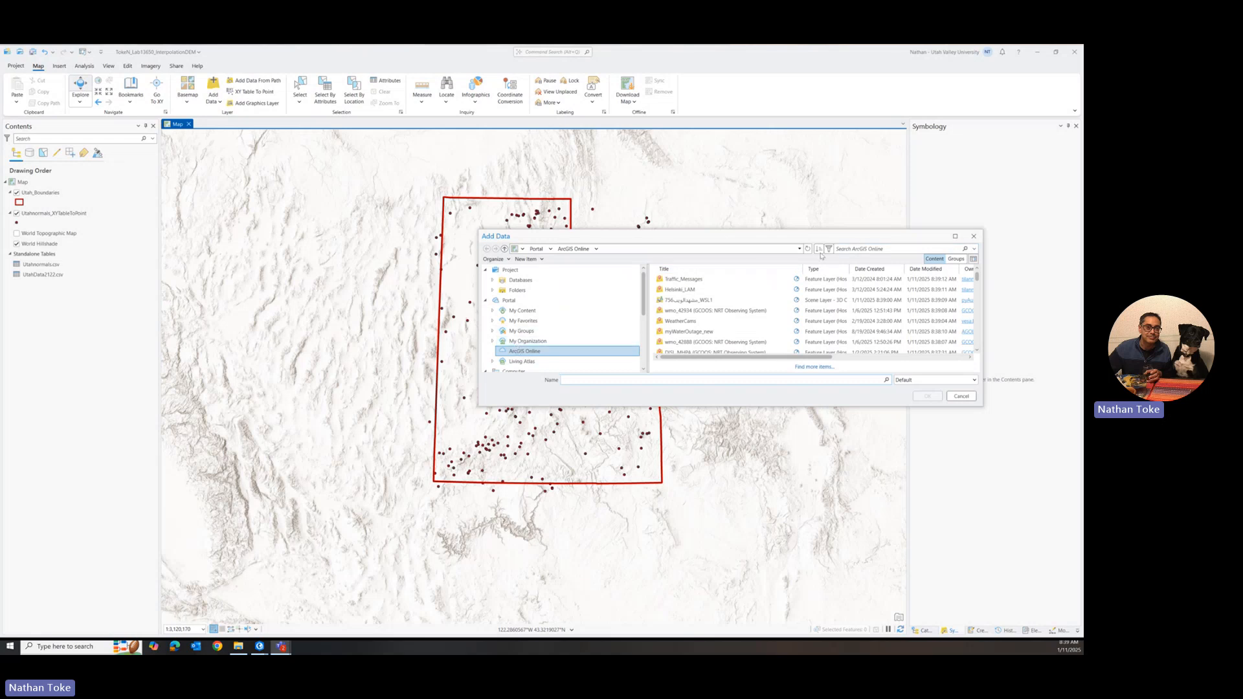
pyautogui.click(975, 236)
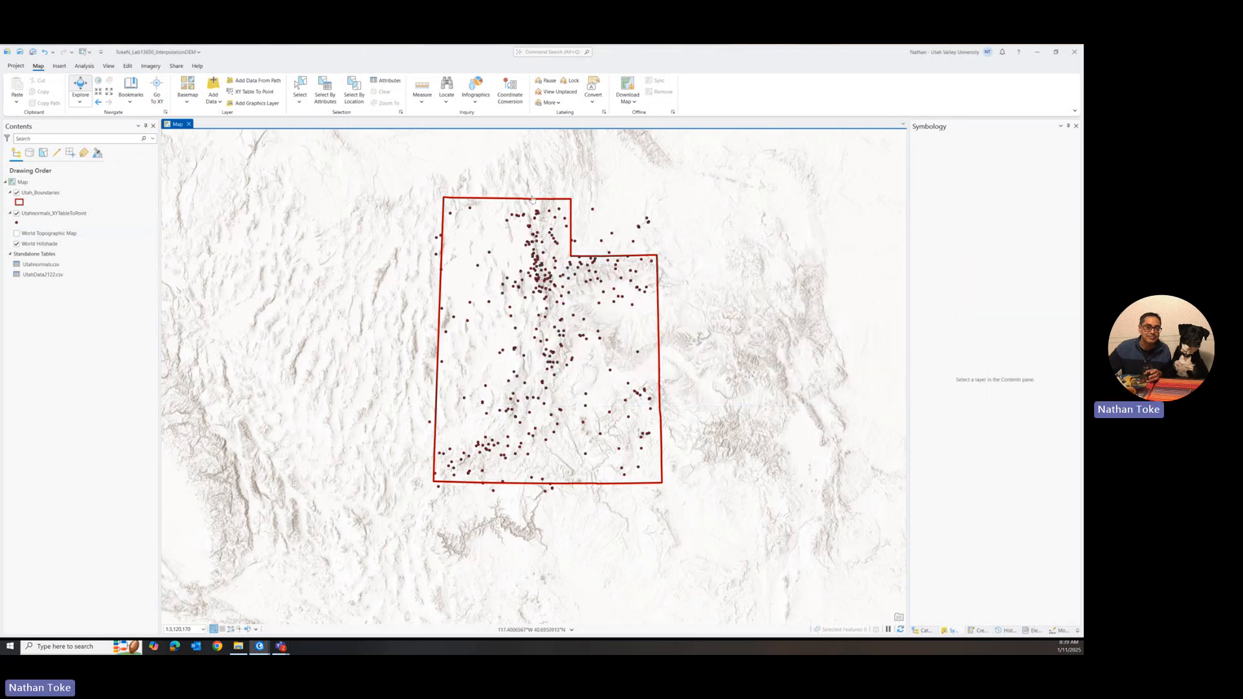
# Step: Open the attribute table of the Utah_Boundaries layer and select the Utah polygon record
pyautogui.rightClick(48, 194)
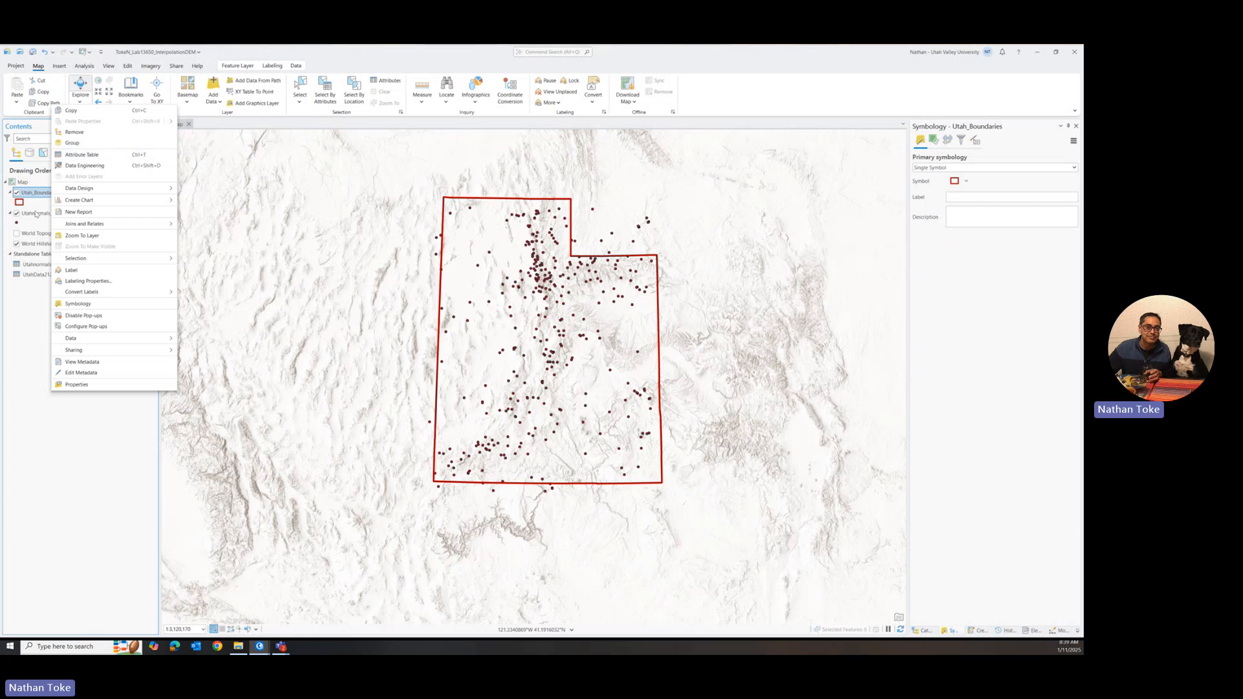
pyautogui.click(82, 154)
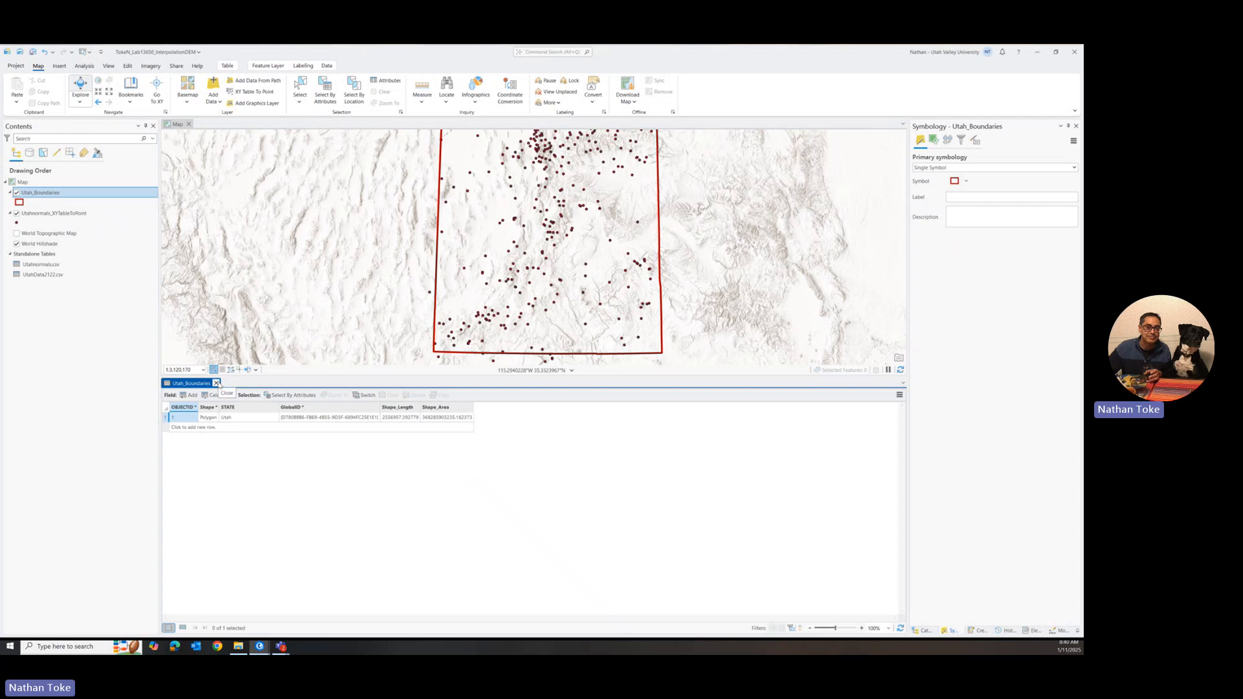
pyautogui.click(165, 418)
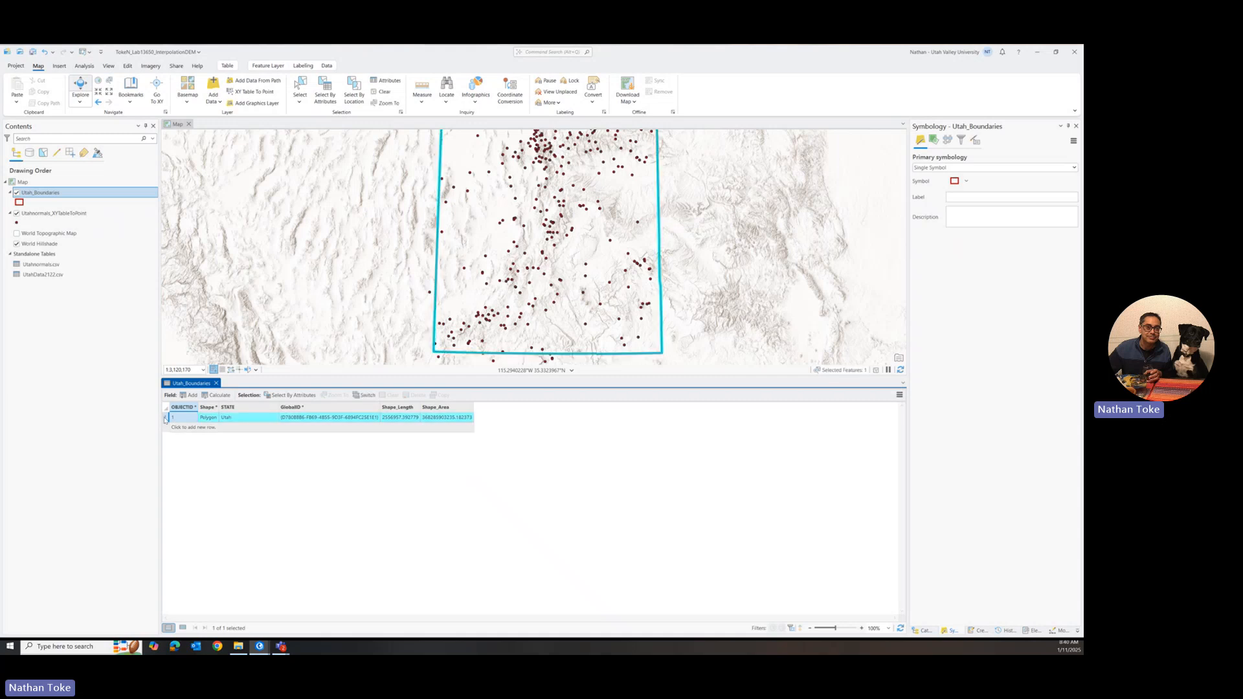
# Step: Check the data export options of the Utah_Boundaries layer and close its attribute table
pyautogui.rightClick(59, 192)
pyautogui.moveTo(155, 337)
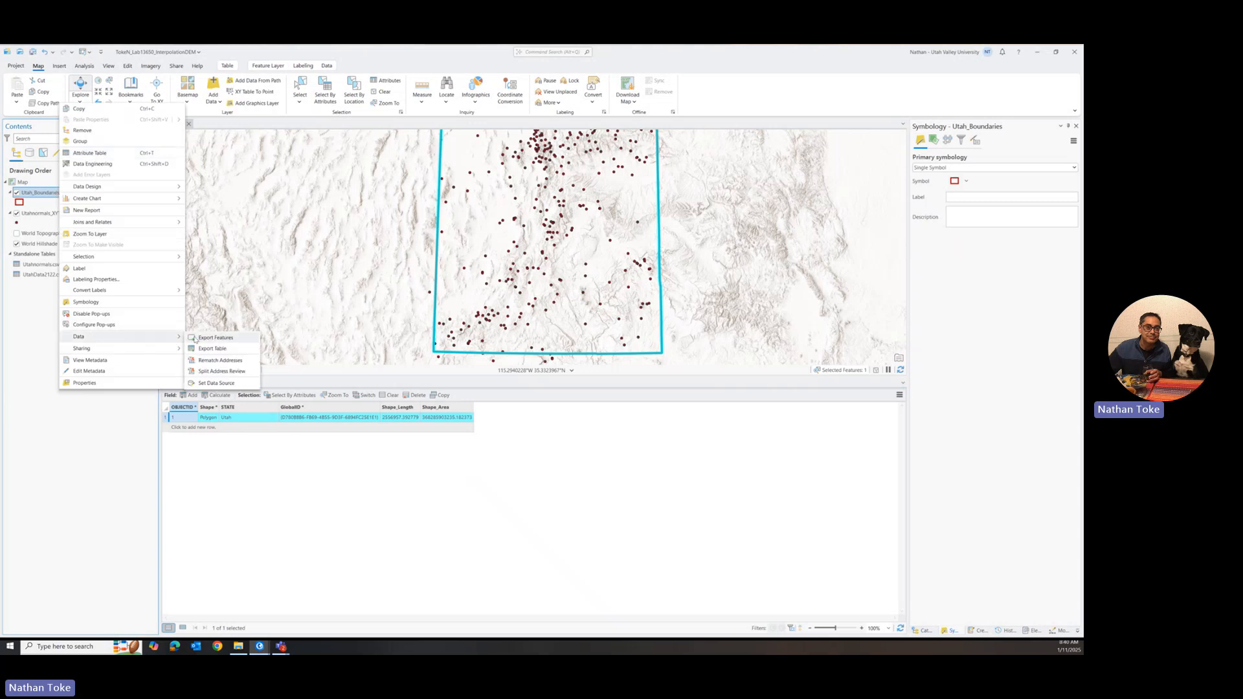
pyautogui.click(289, 502)
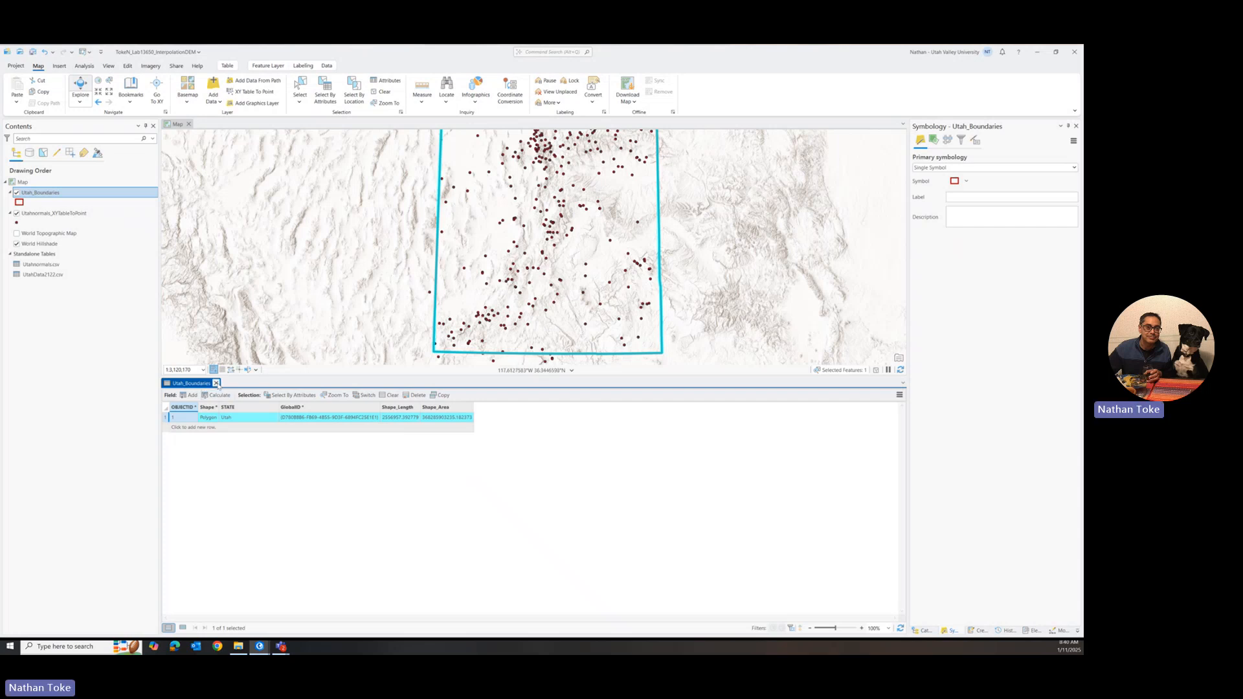
pyautogui.click(216, 384)
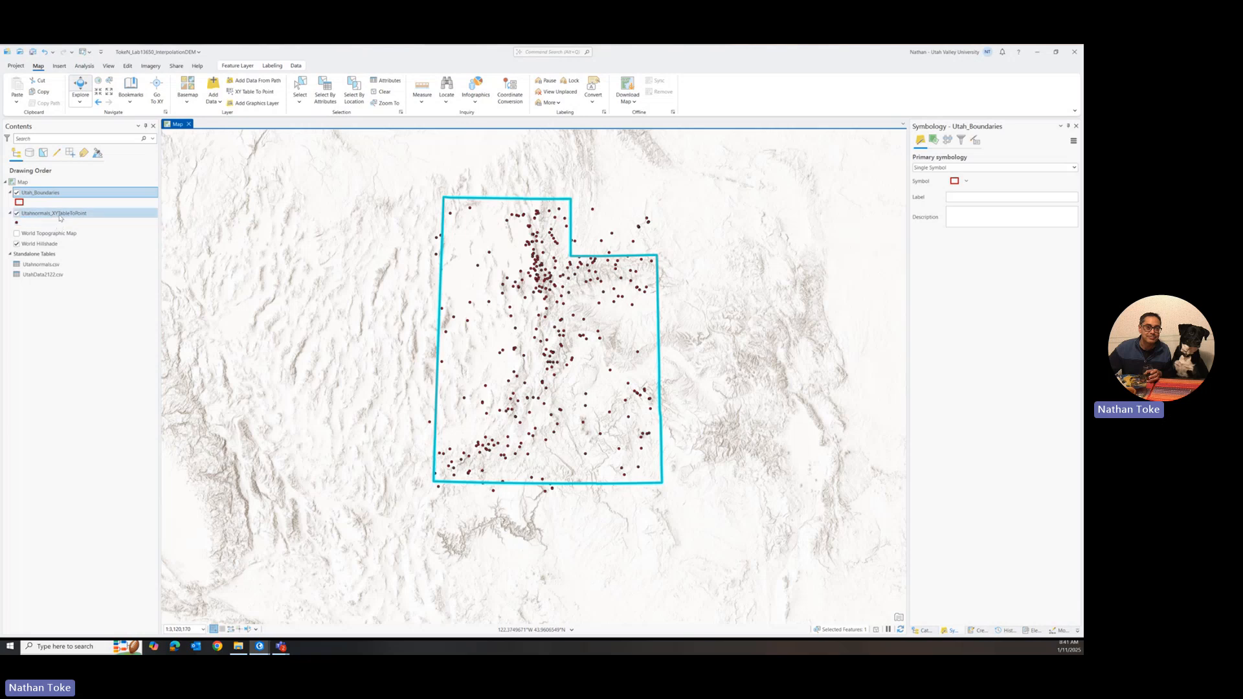
# Step: Open the geoprocessing tools and search them for "interpolate"
pyautogui.click(84, 66)
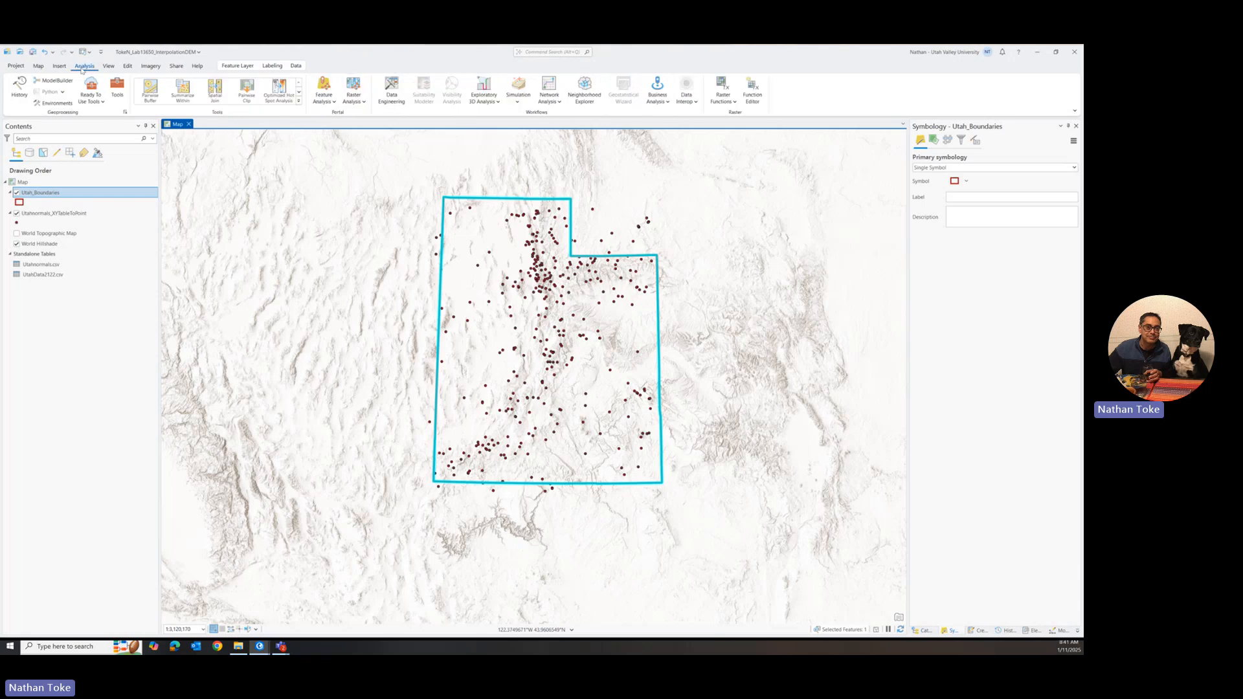
pyautogui.click(115, 96)
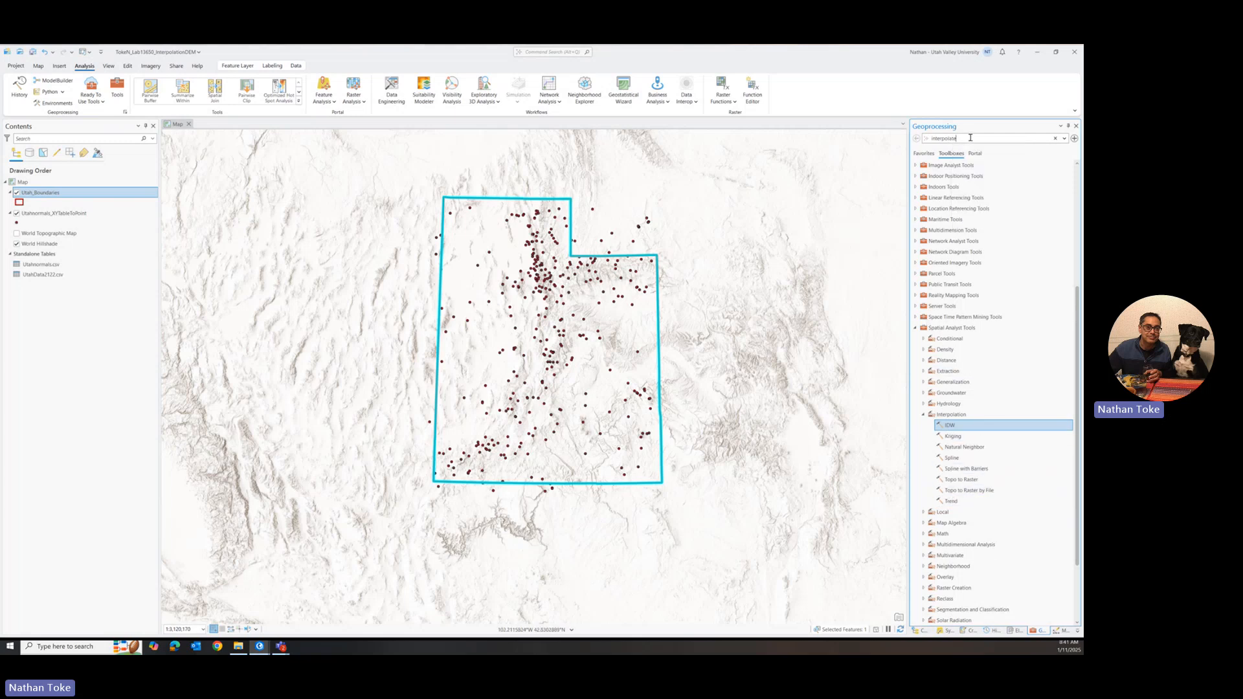
pyautogui.press('Return')
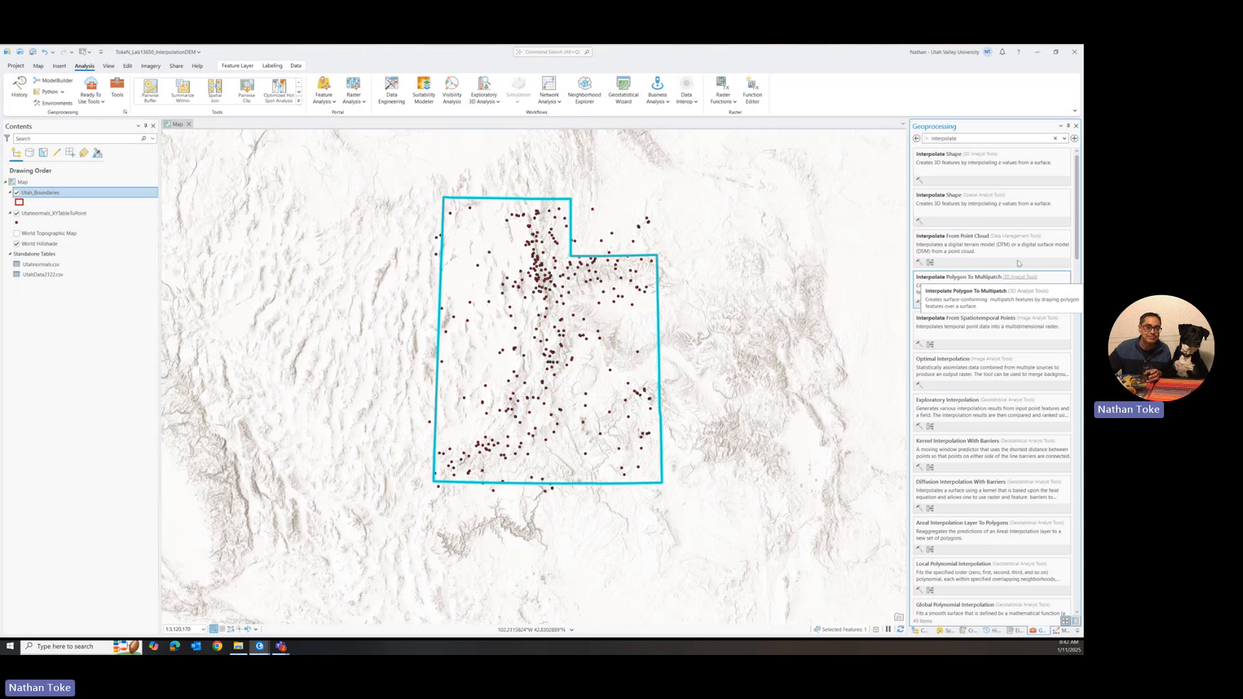
# Step: Locate Interpolate Shape in the 3D Analyst toolbox and examine that toolbox's raster interpolation tools
pyautogui.click(980, 155)
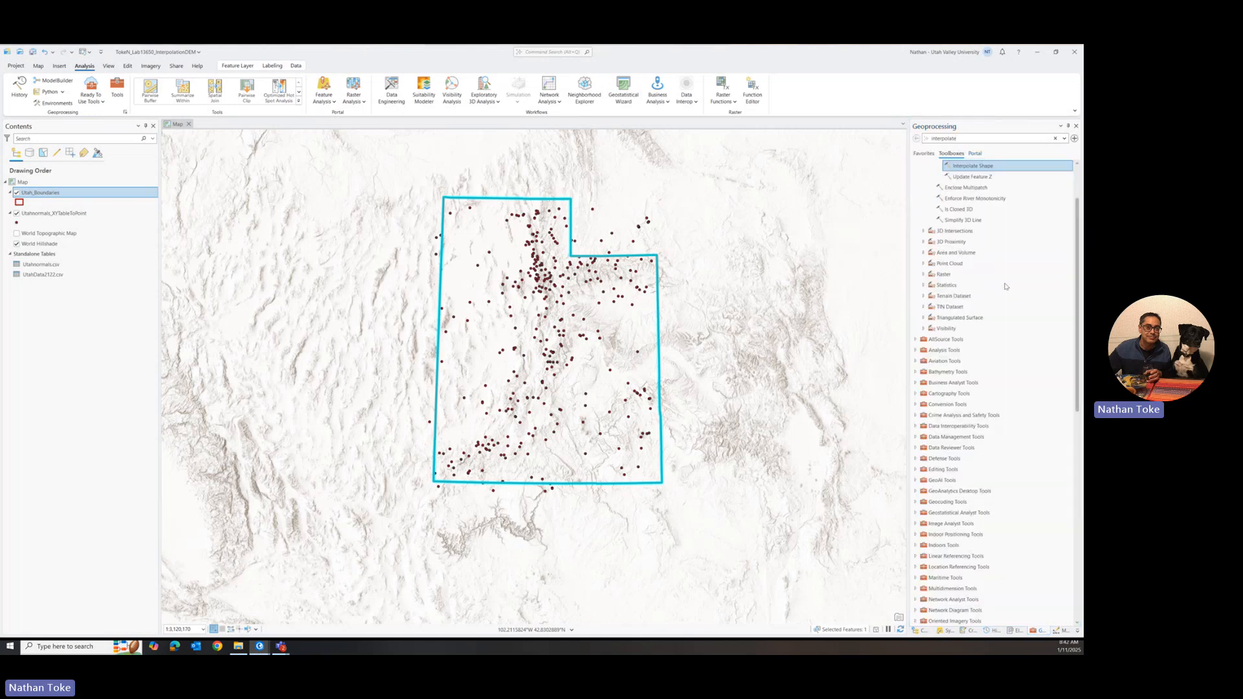
pyautogui.scroll(2, 924, 187)
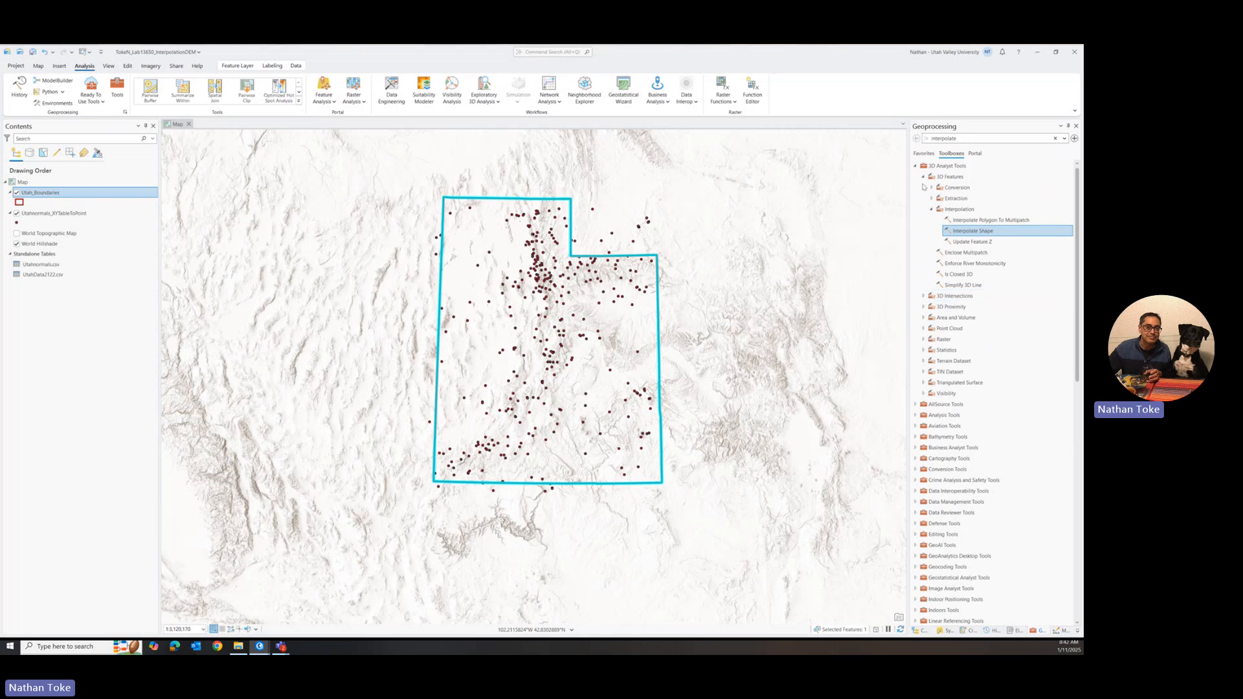
pyautogui.click(923, 339)
pyautogui.click(931, 361)
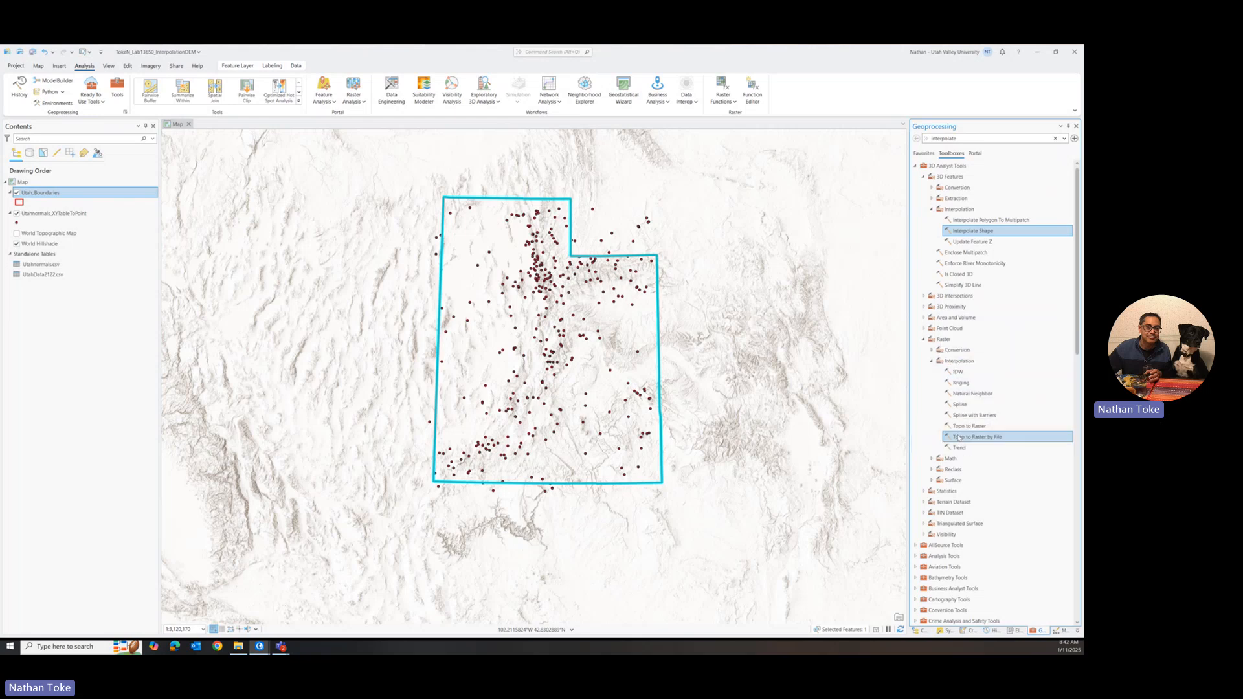
pyautogui.click(915, 165)
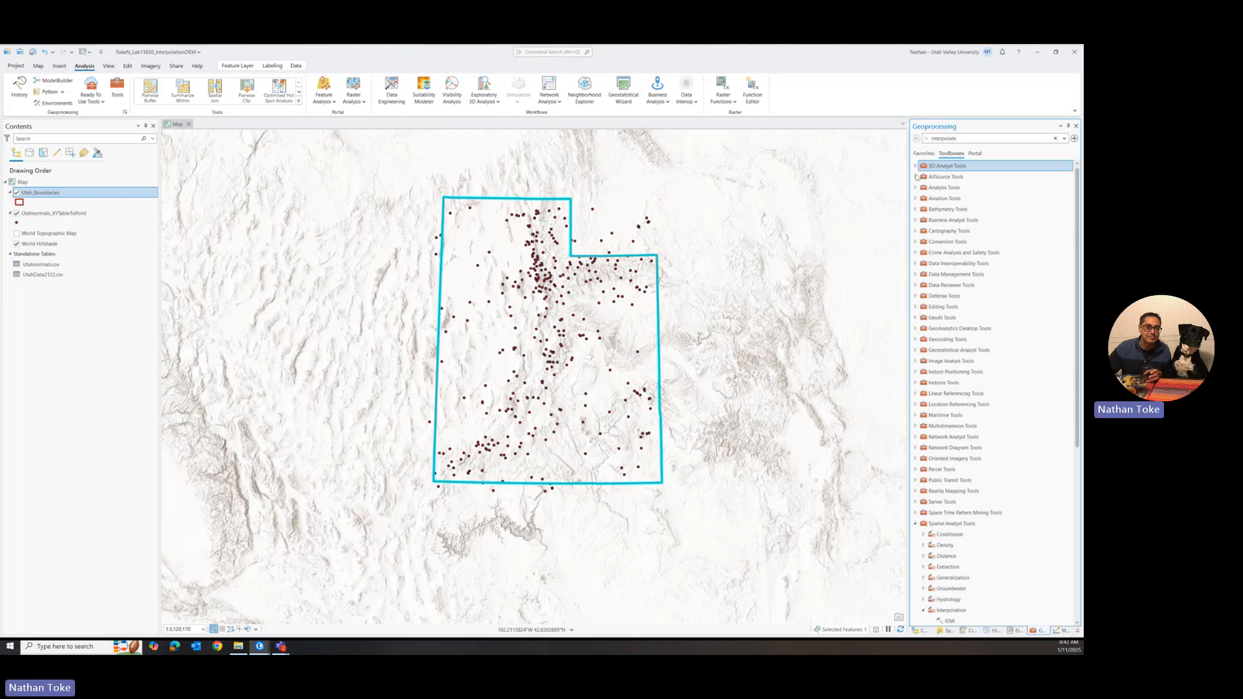
# Step: Open the IDW tool from the Interpolation toolset of the Spatial Analyst Tools
pyautogui.scroll(-4, 973, 503)
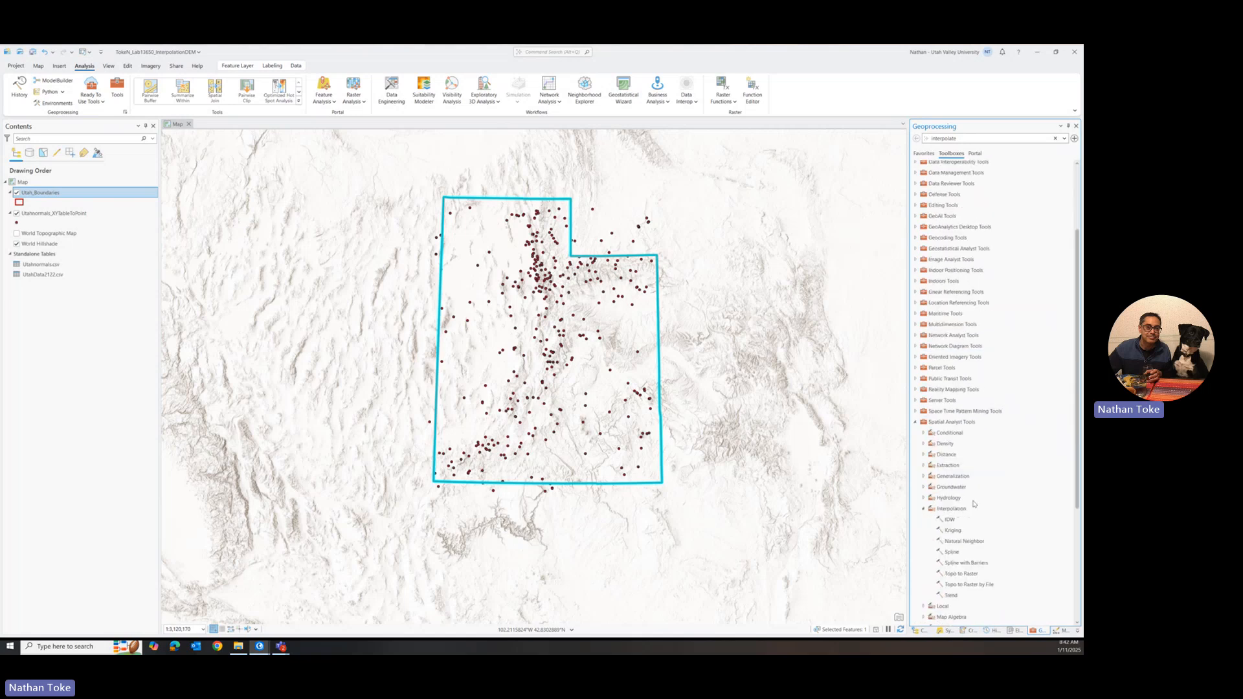
pyautogui.scroll(-1, 973, 503)
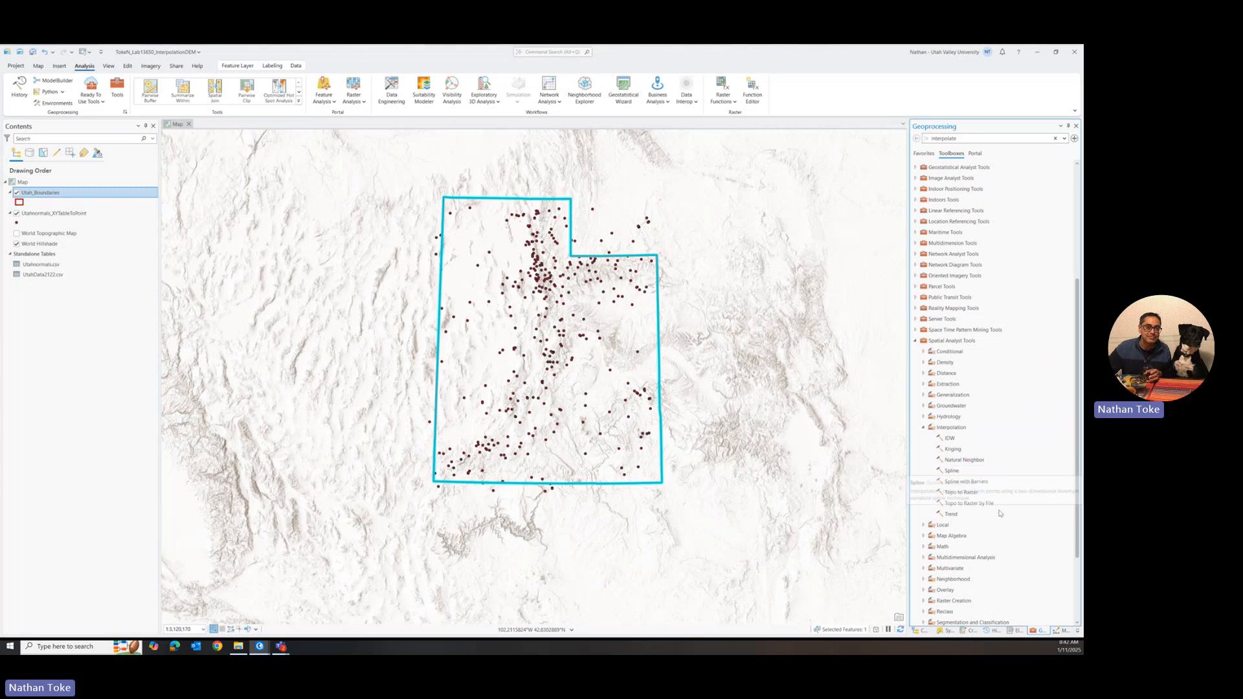
pyautogui.click(961, 450)
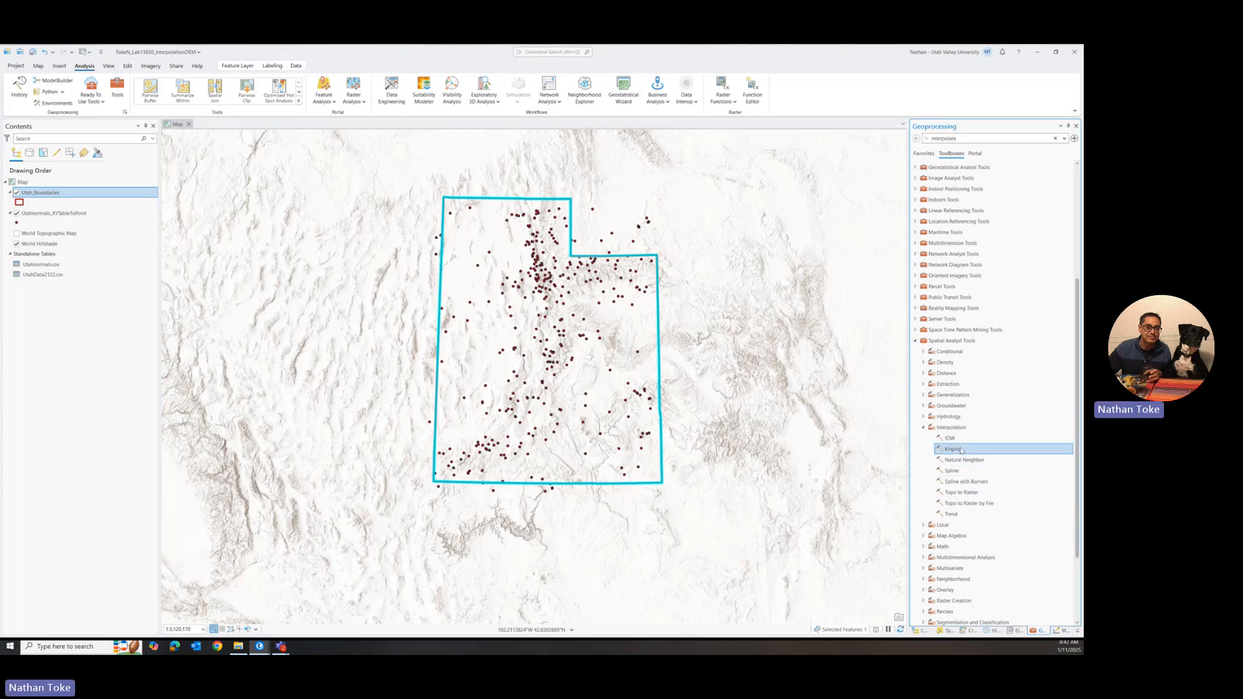
pyautogui.click(963, 502)
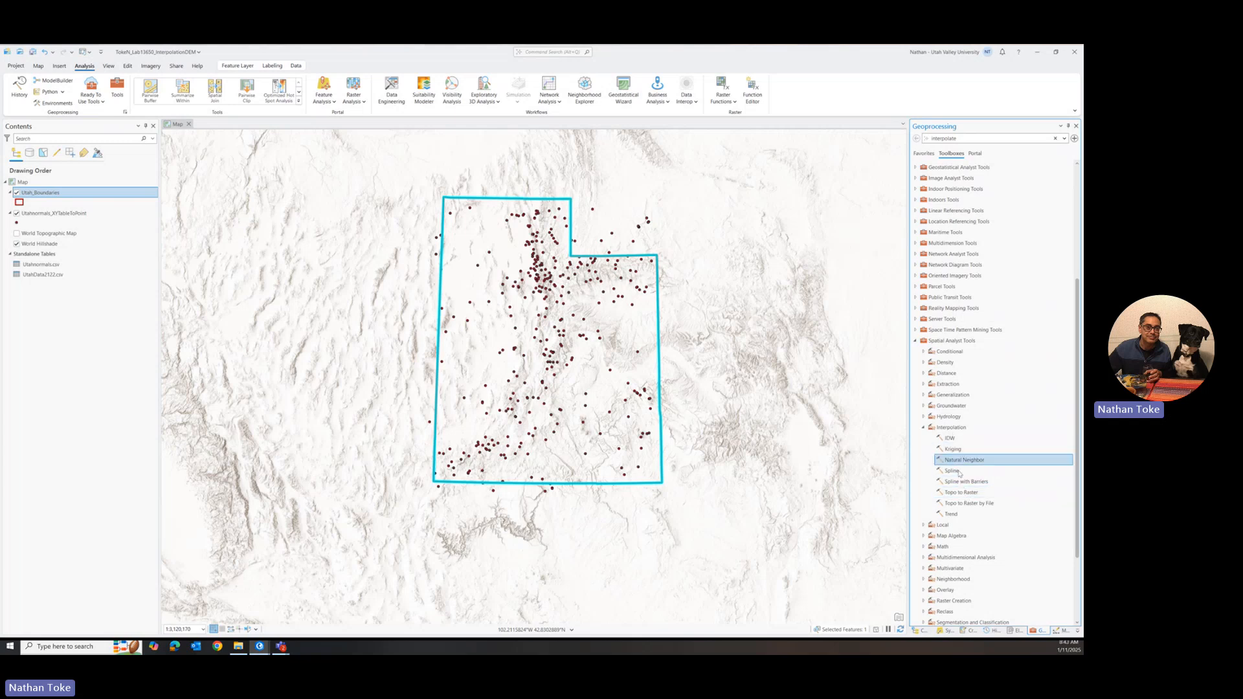
pyautogui.click(953, 440)
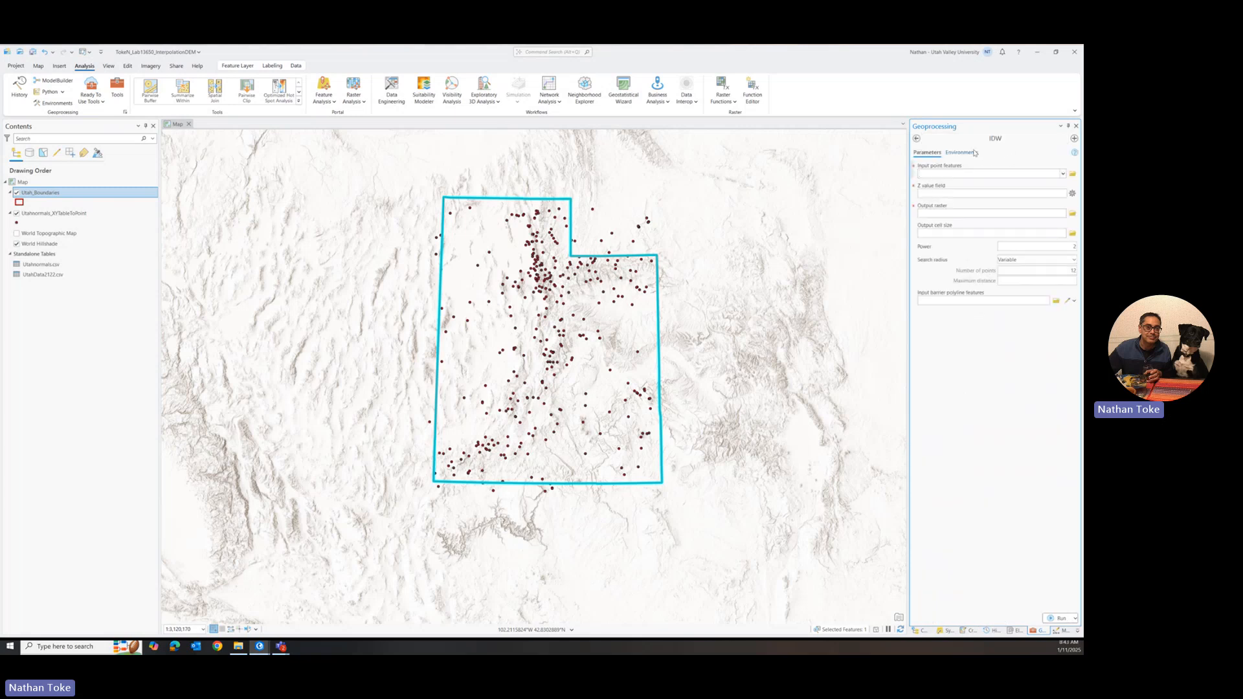
# Step: Set the IDW input points to Utahnormals_XYTableToPoint and the Z value field to ANN-PRCP-NORMAL, and edit the output raster name
pyautogui.click(1062, 173)
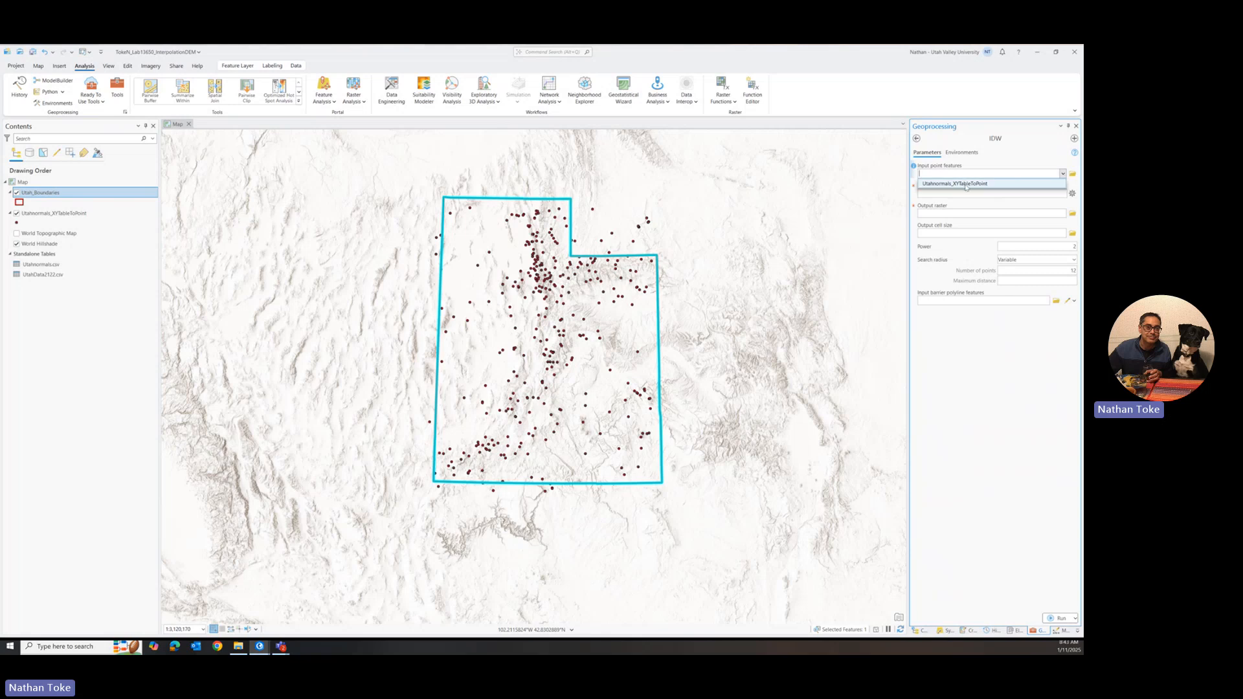
pyautogui.click(965, 184)
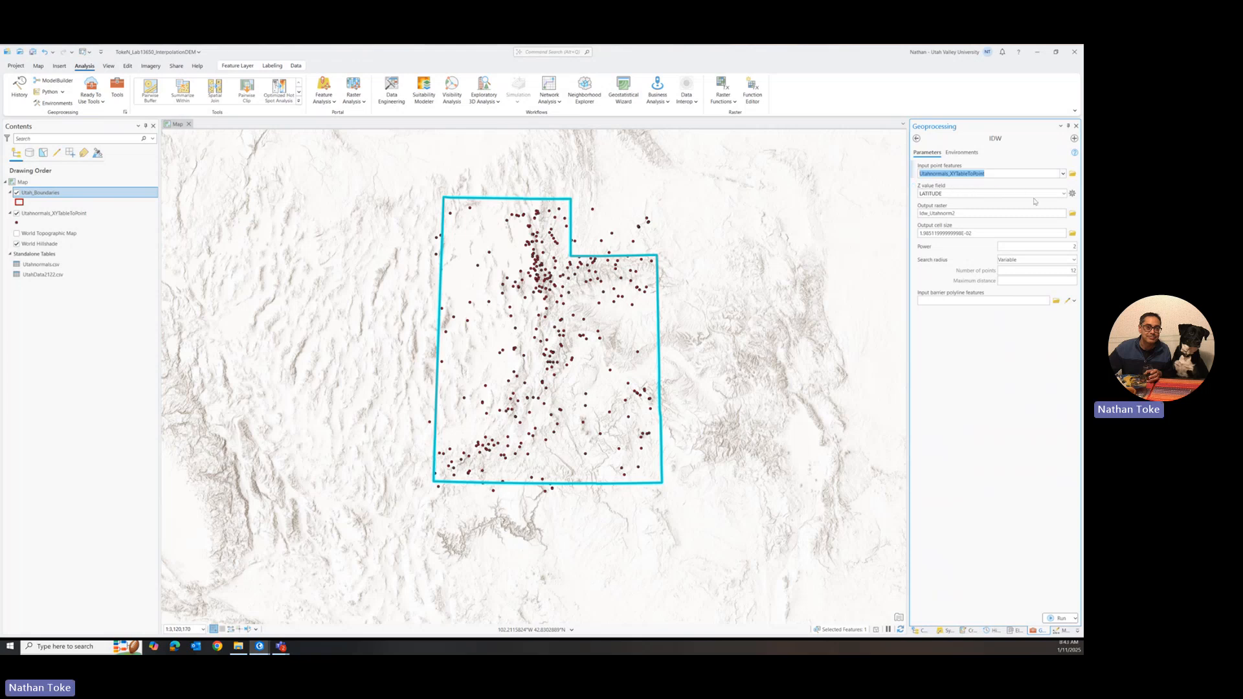
pyautogui.click(1062, 195)
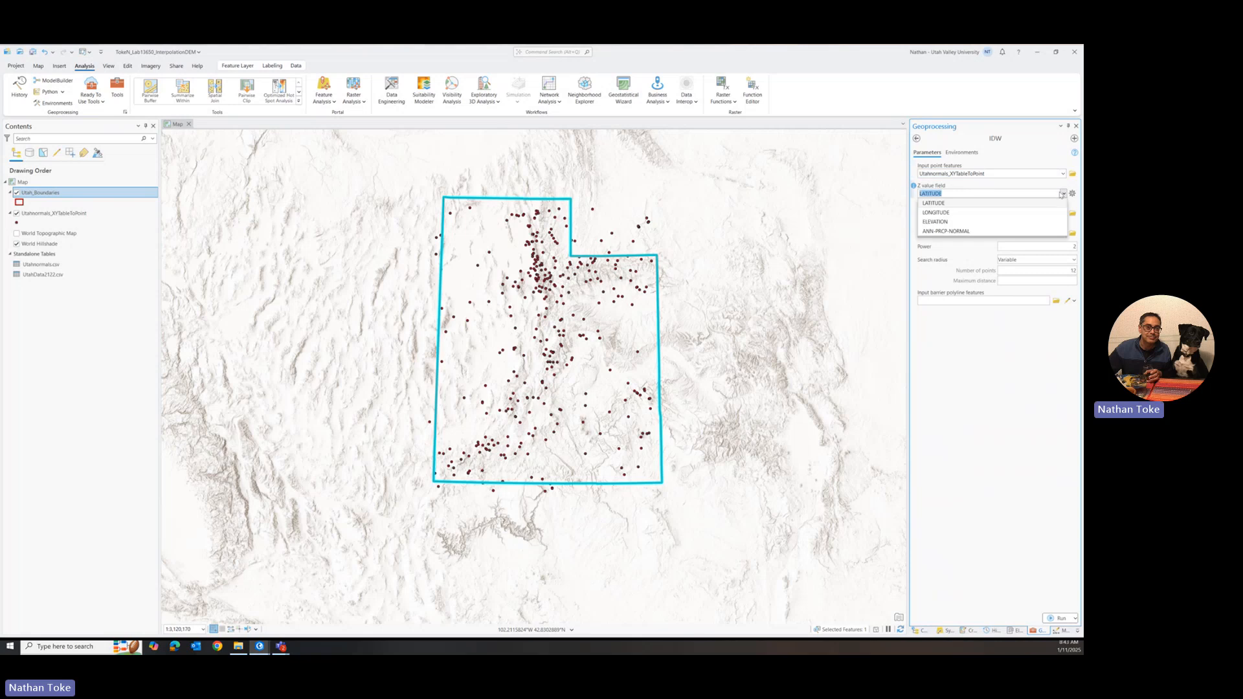
pyautogui.click(938, 231)
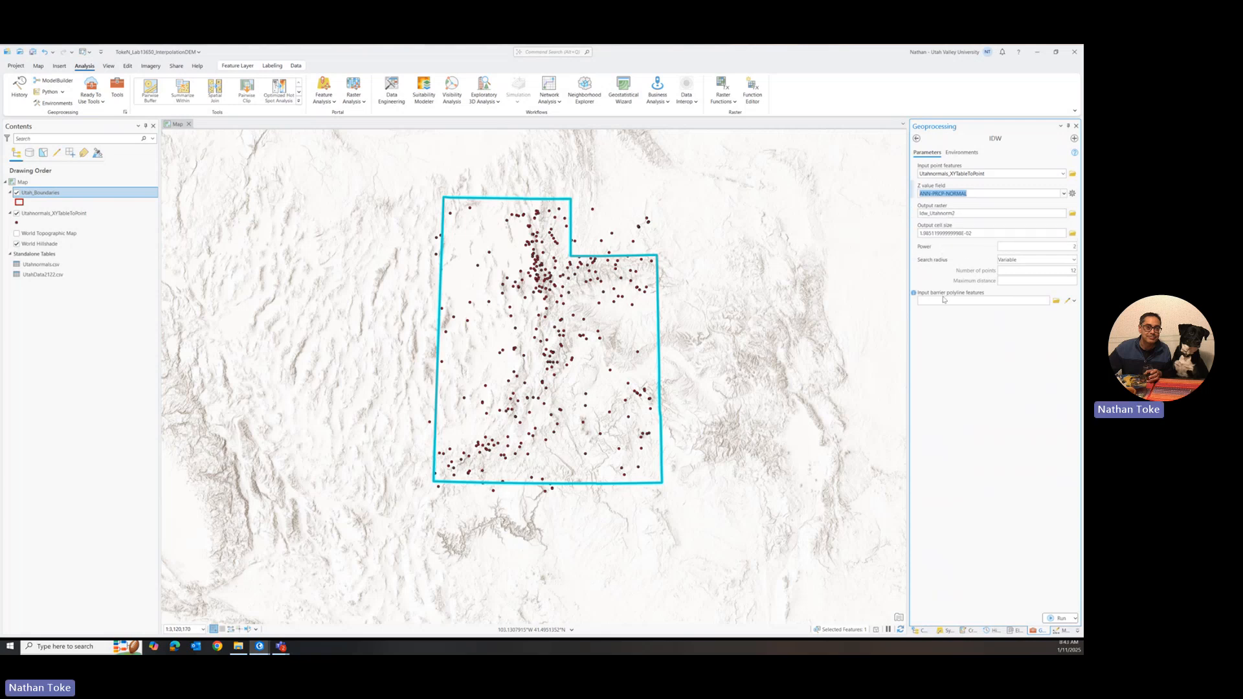
pyautogui.click(952, 213)
pyautogui.write('2')
# Step: Set the output coordinate system in the IDW environments to the current map's, WGS_1984_Web_Mercator_Auxiliary_Sphere
pyautogui.click(970, 154)
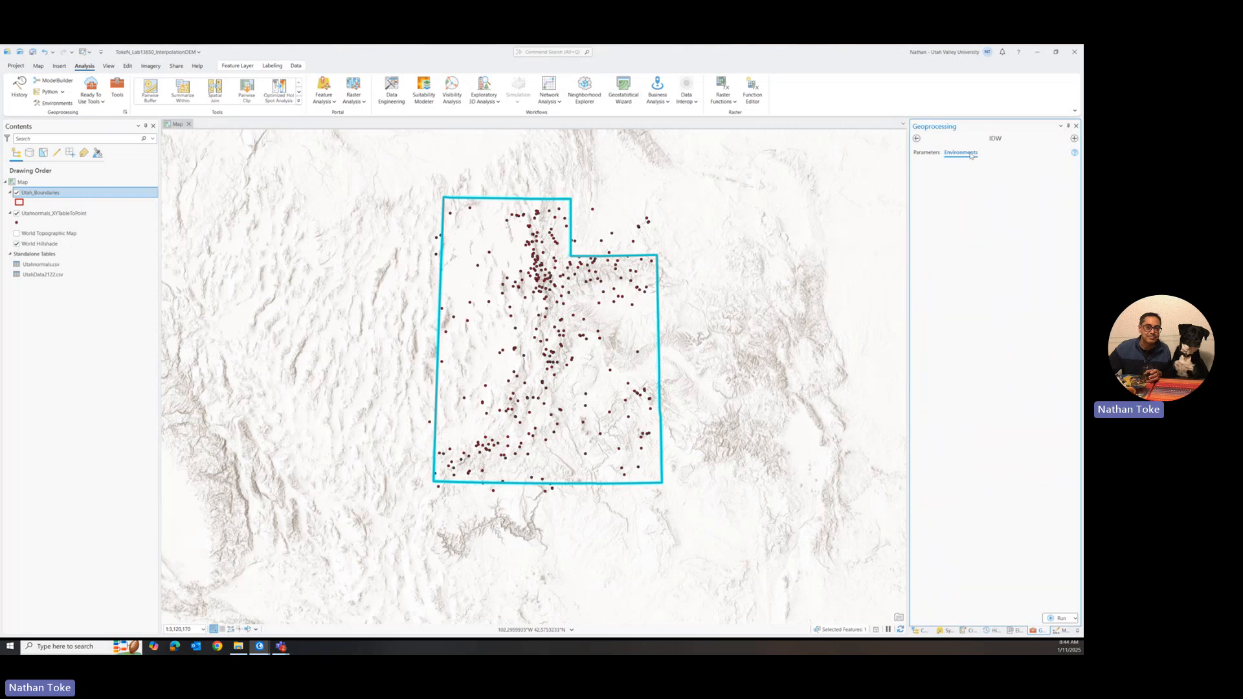
pyautogui.click(1062, 184)
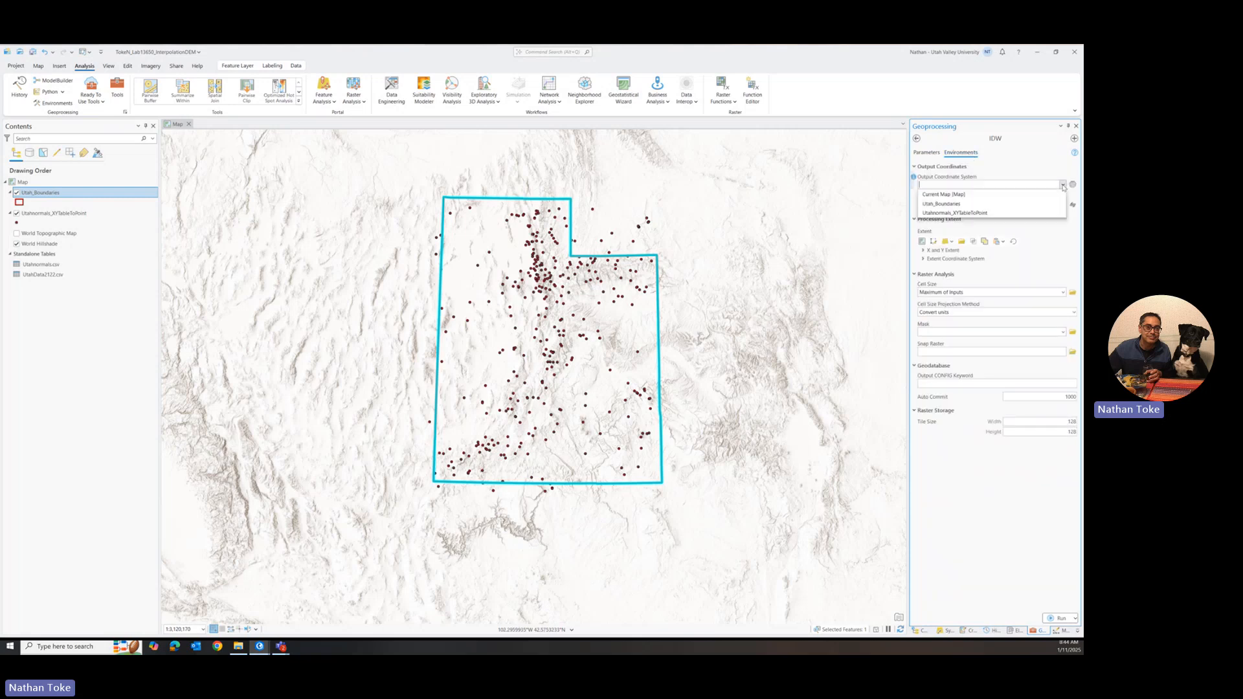
pyautogui.click(948, 195)
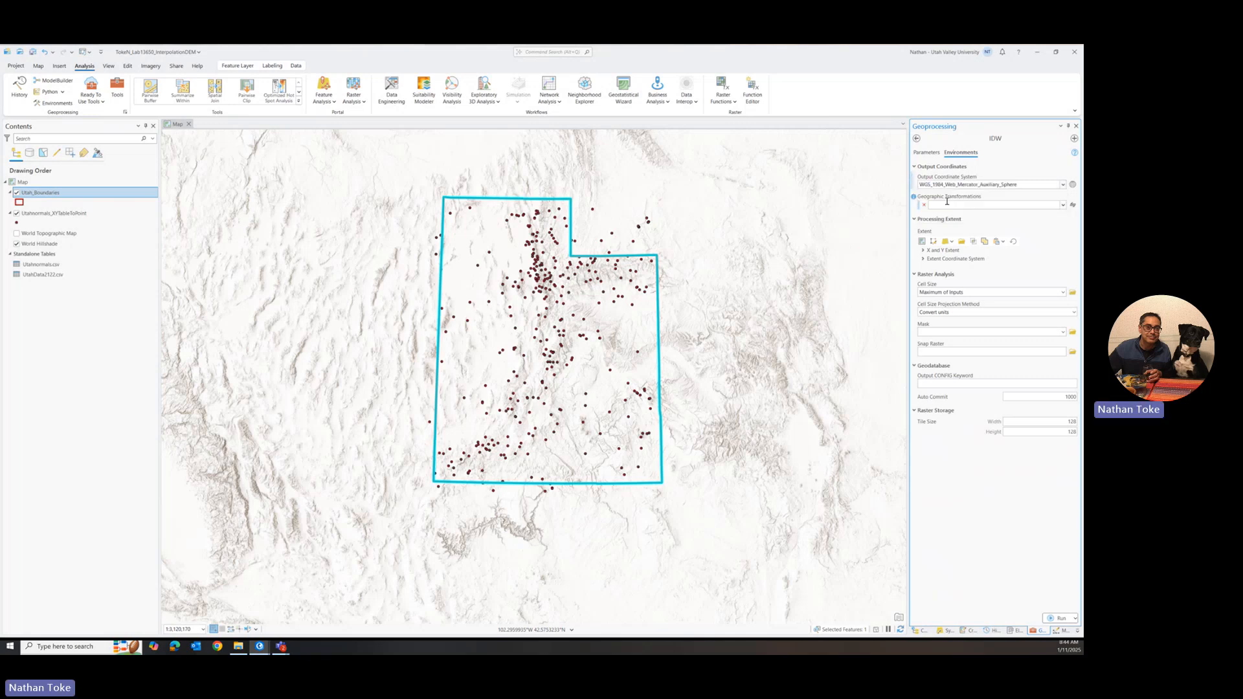
pyautogui.click(1064, 185)
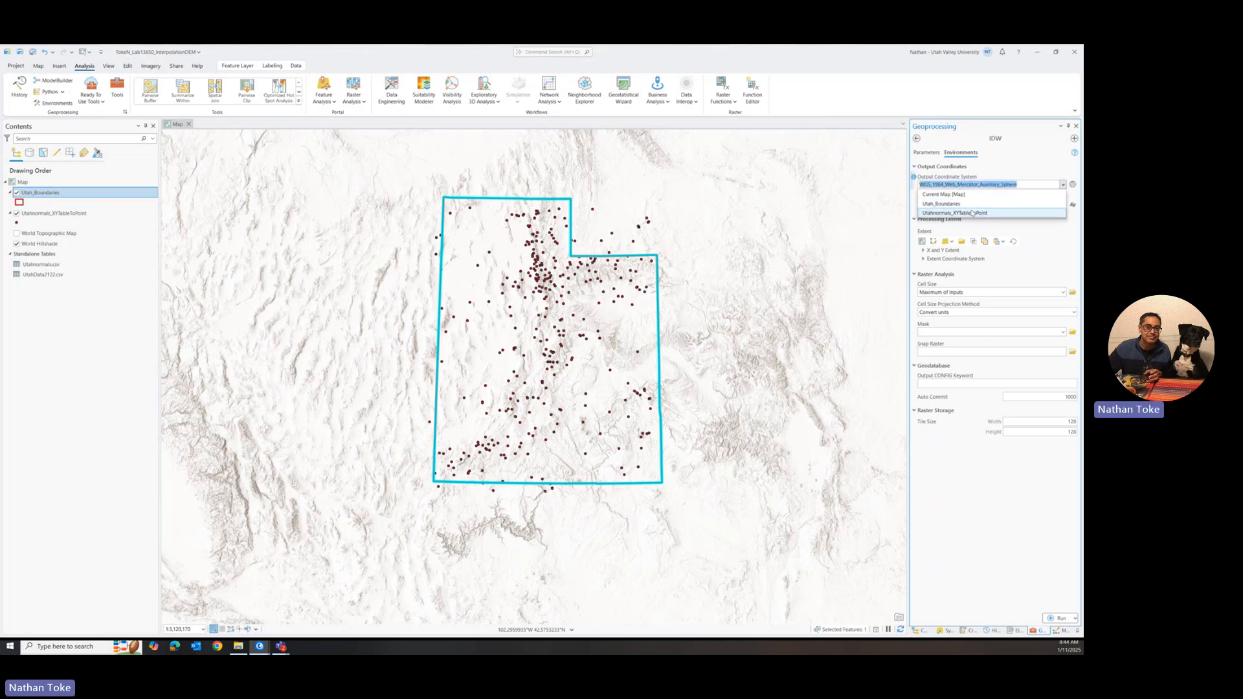
pyautogui.click(1027, 155)
# Step: Set the IDW output coordinate system to the projected system NAD 1983 (2011) UTM Zone 12N, from the North American UTM systems
pyautogui.click(1072, 184)
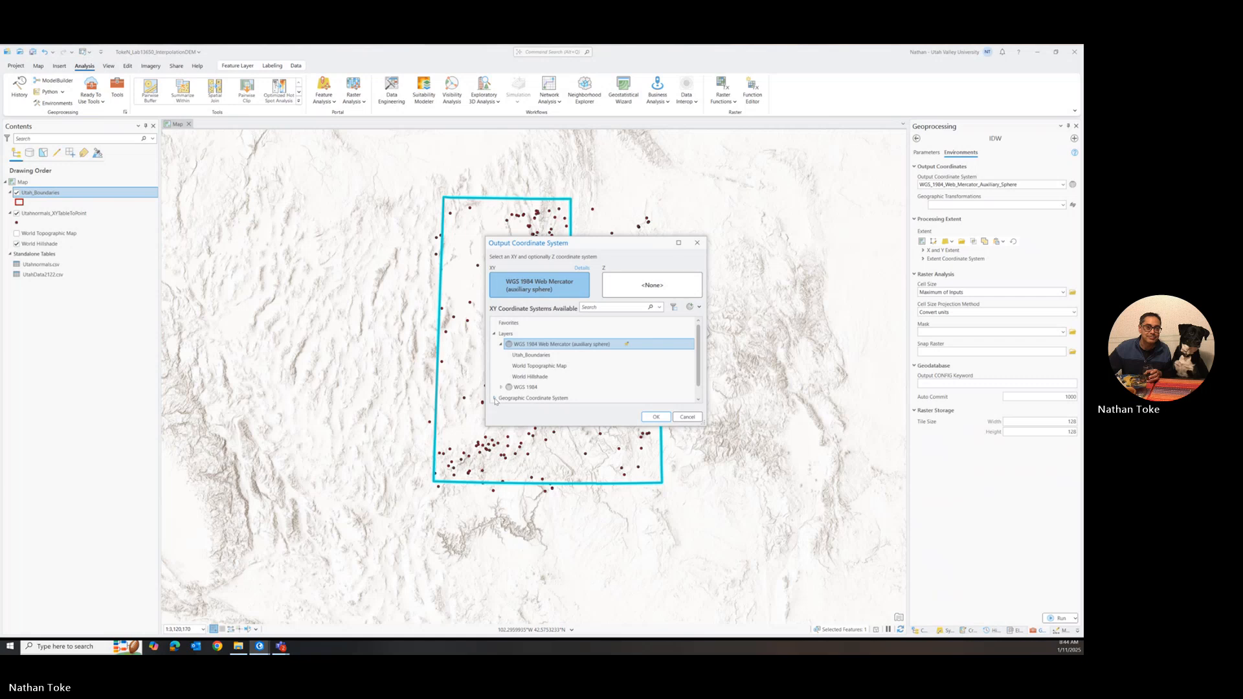
pyautogui.click(494, 333)
pyautogui.click(494, 356)
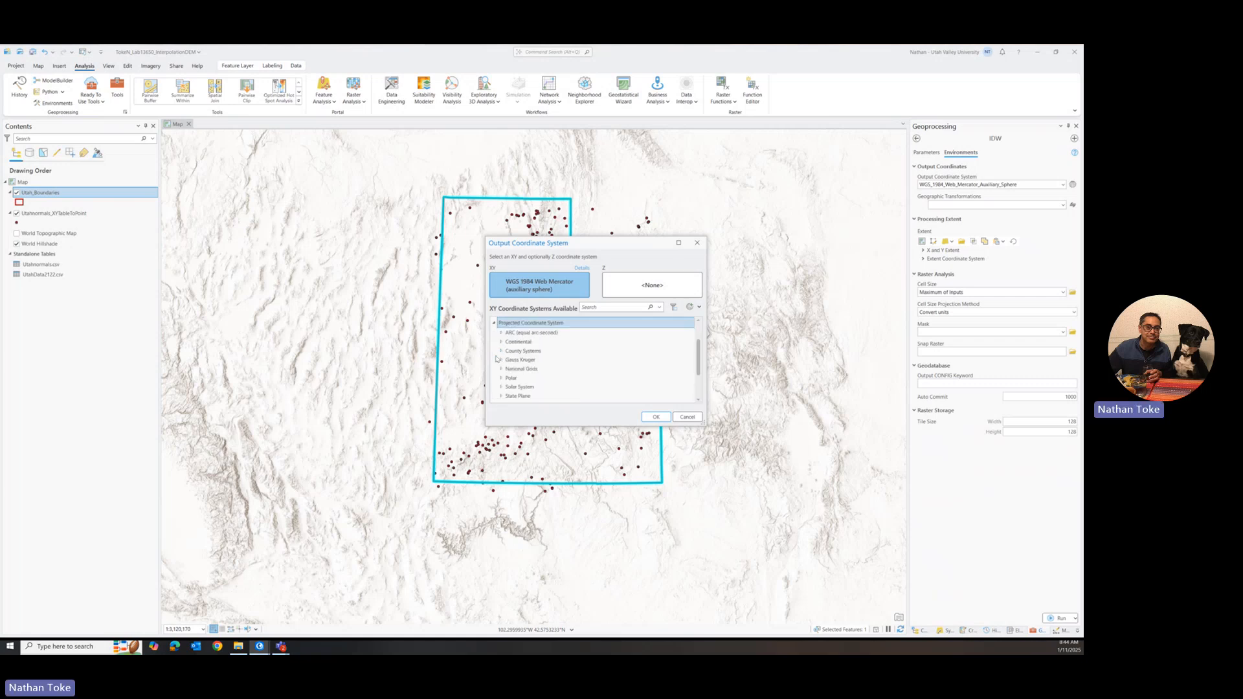
pyautogui.scroll(-3, 517, 351)
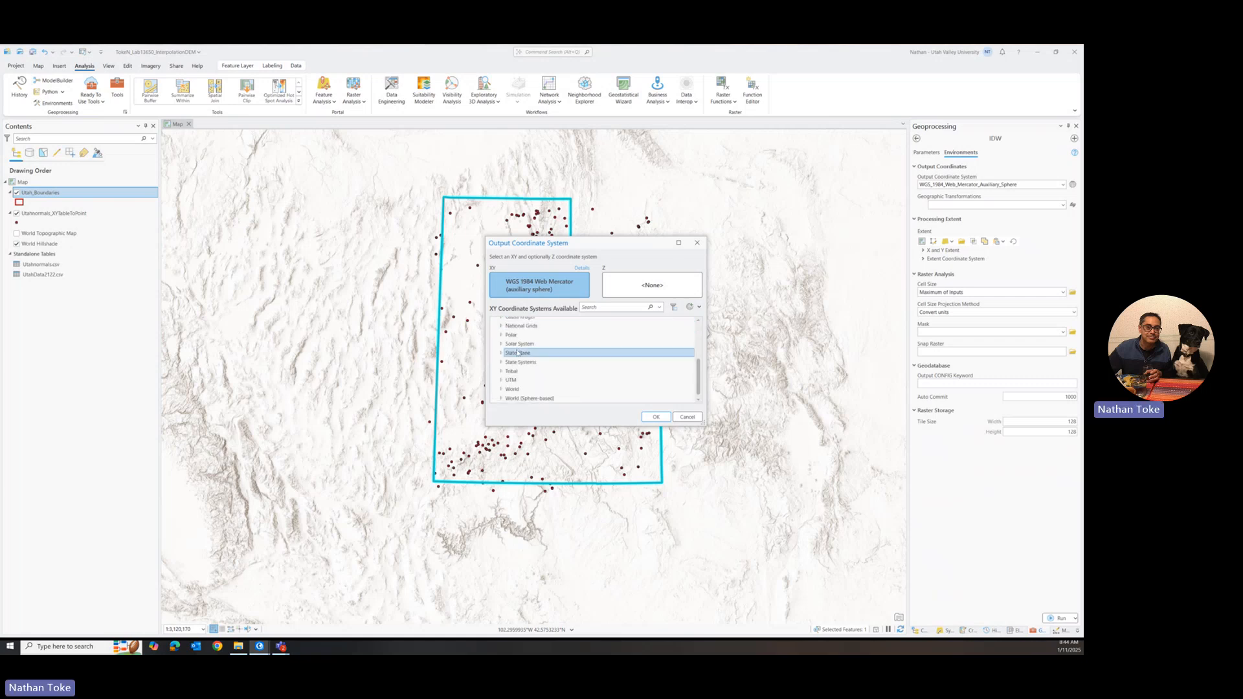
pyautogui.click(500, 382)
pyautogui.scroll(-3, 538, 362)
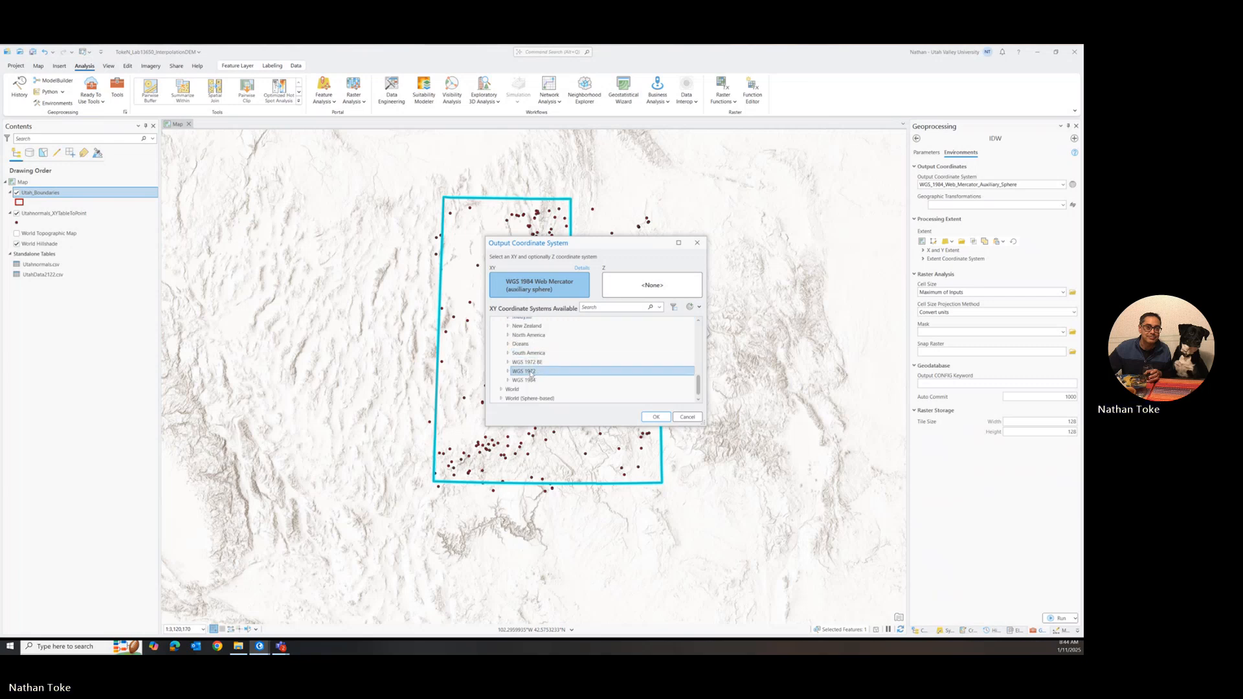
pyautogui.click(508, 335)
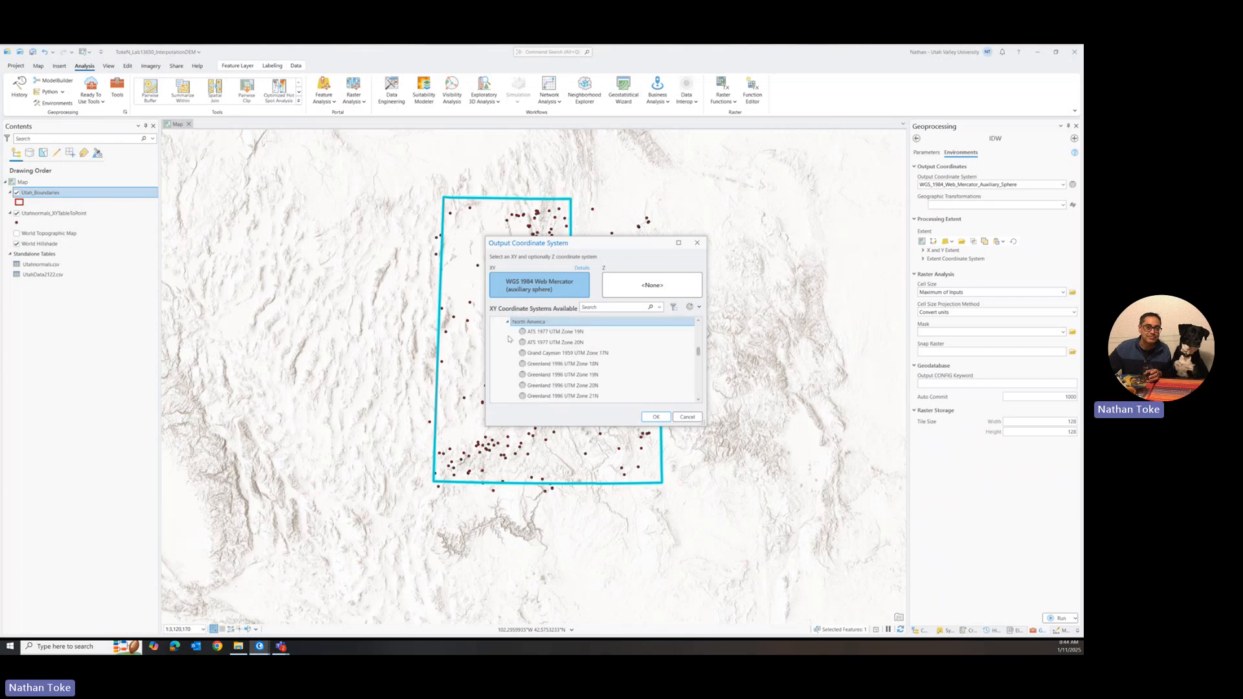
pyautogui.scroll(-3, 523, 349)
pyautogui.scroll(-10, 523, 348)
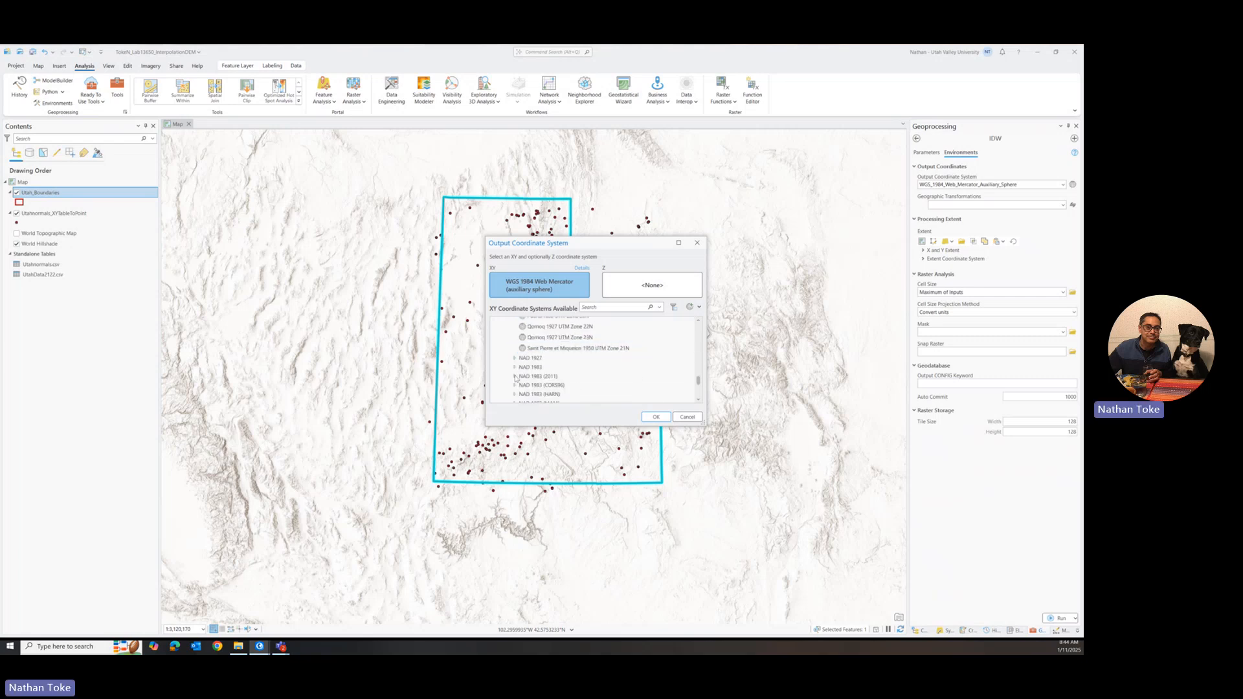
pyautogui.scroll(-1, 516, 376)
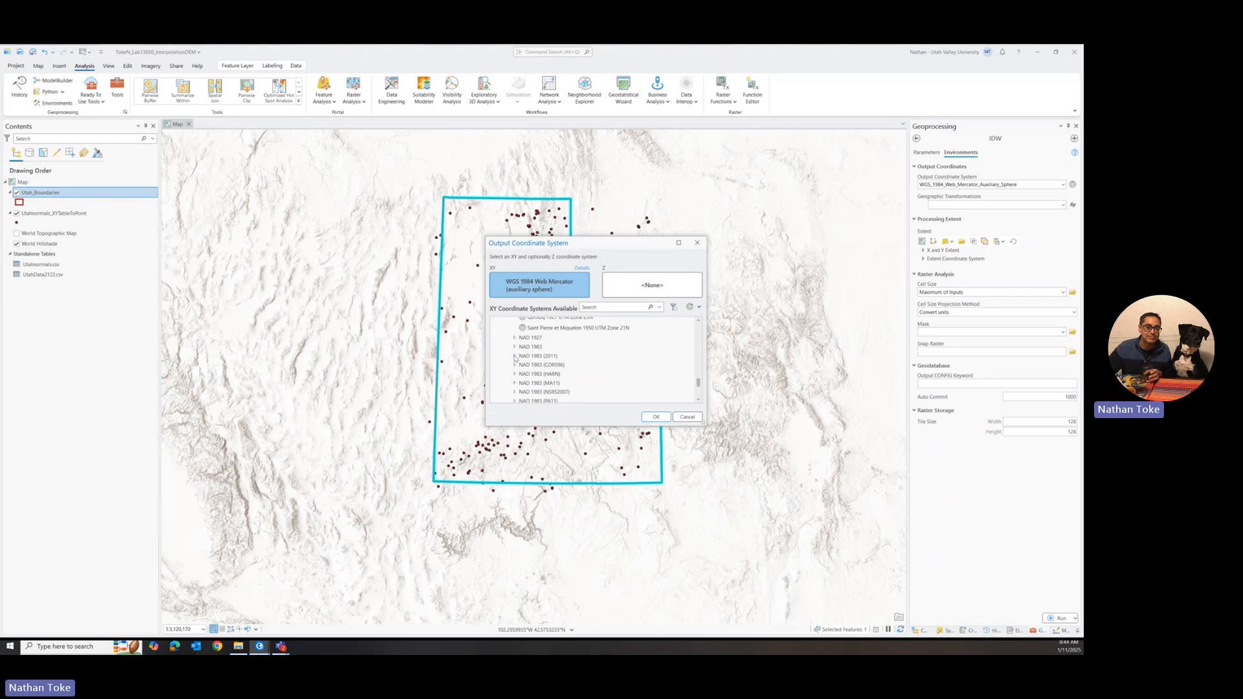
pyautogui.click(515, 356)
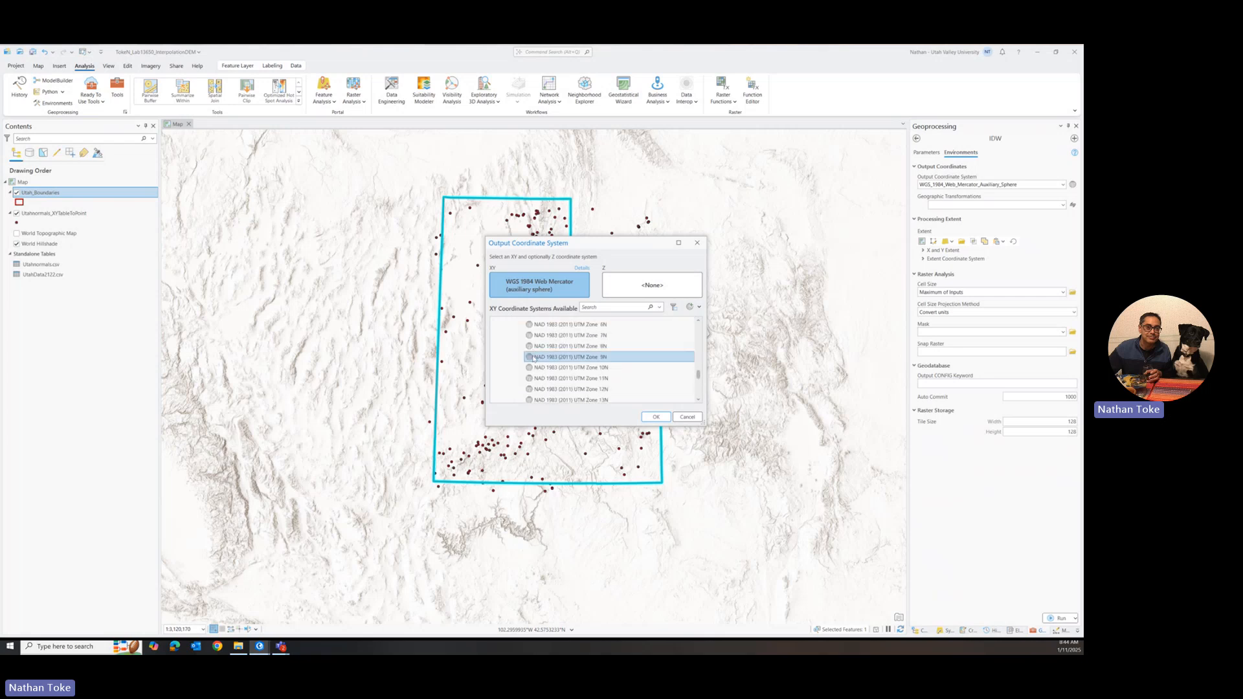
pyautogui.scroll(-4, 521, 347)
pyautogui.click(536, 348)
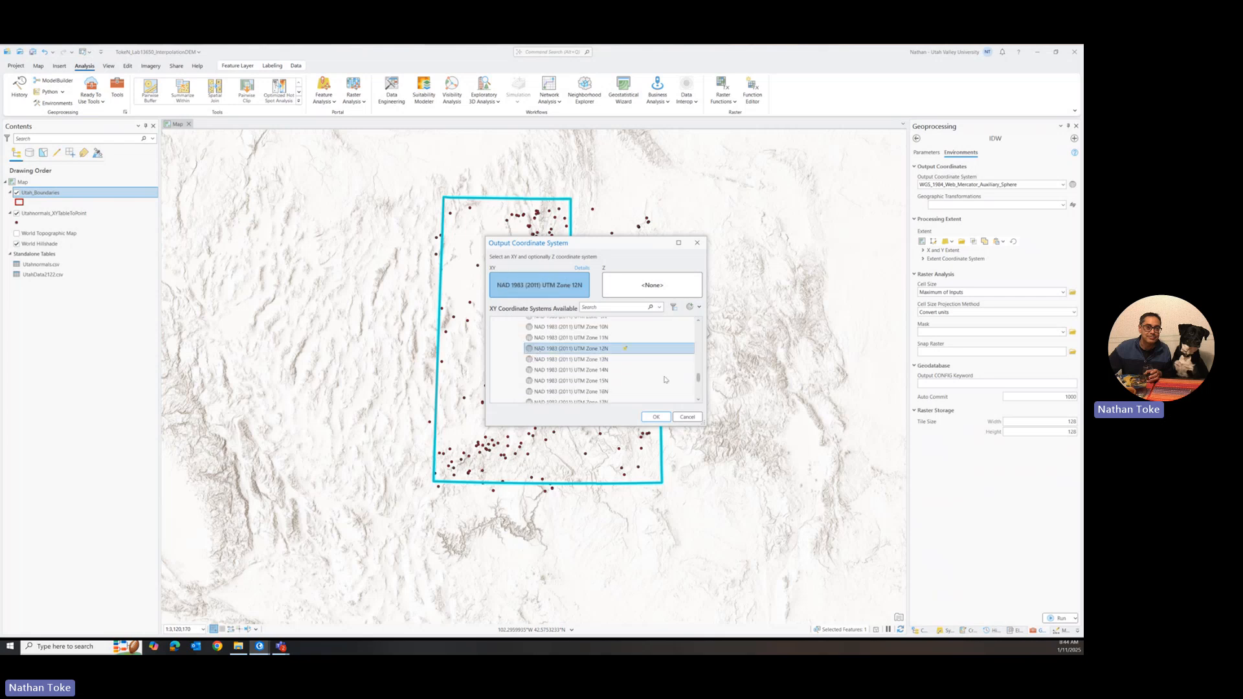
pyautogui.click(656, 417)
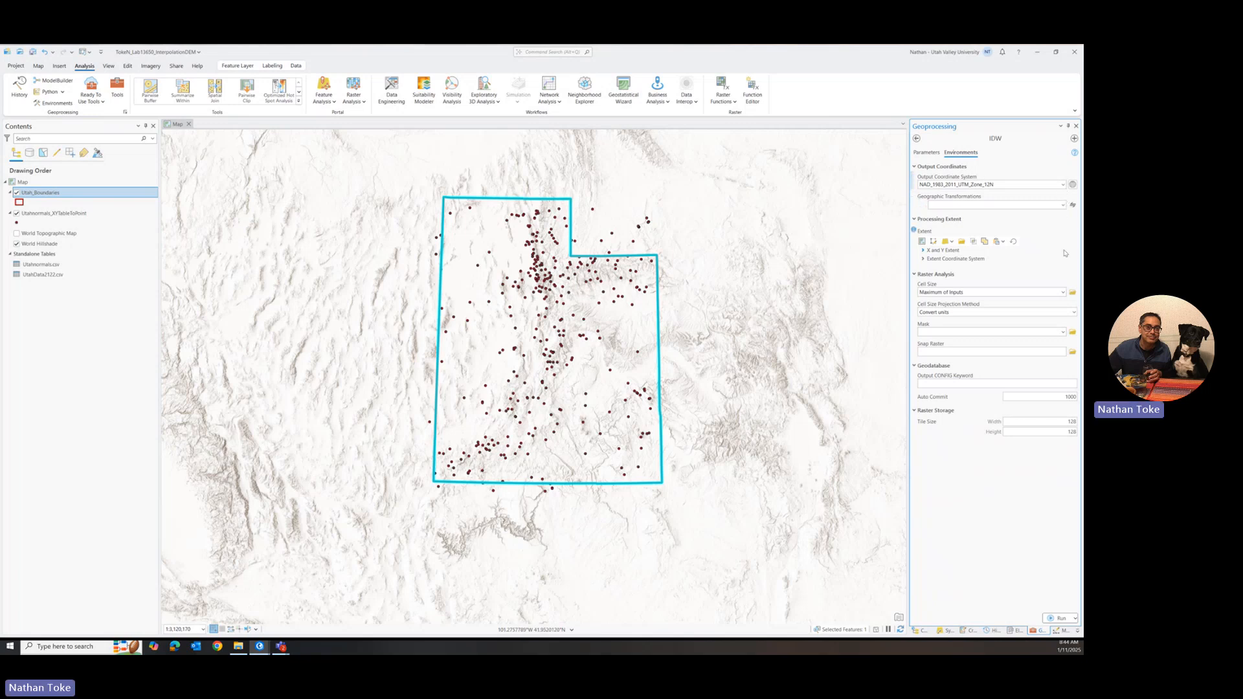
# Step: Set the geographic transformation to WGS_1984_(ITRF08)_To_NAD_1983_2011
pyautogui.click(1063, 205)
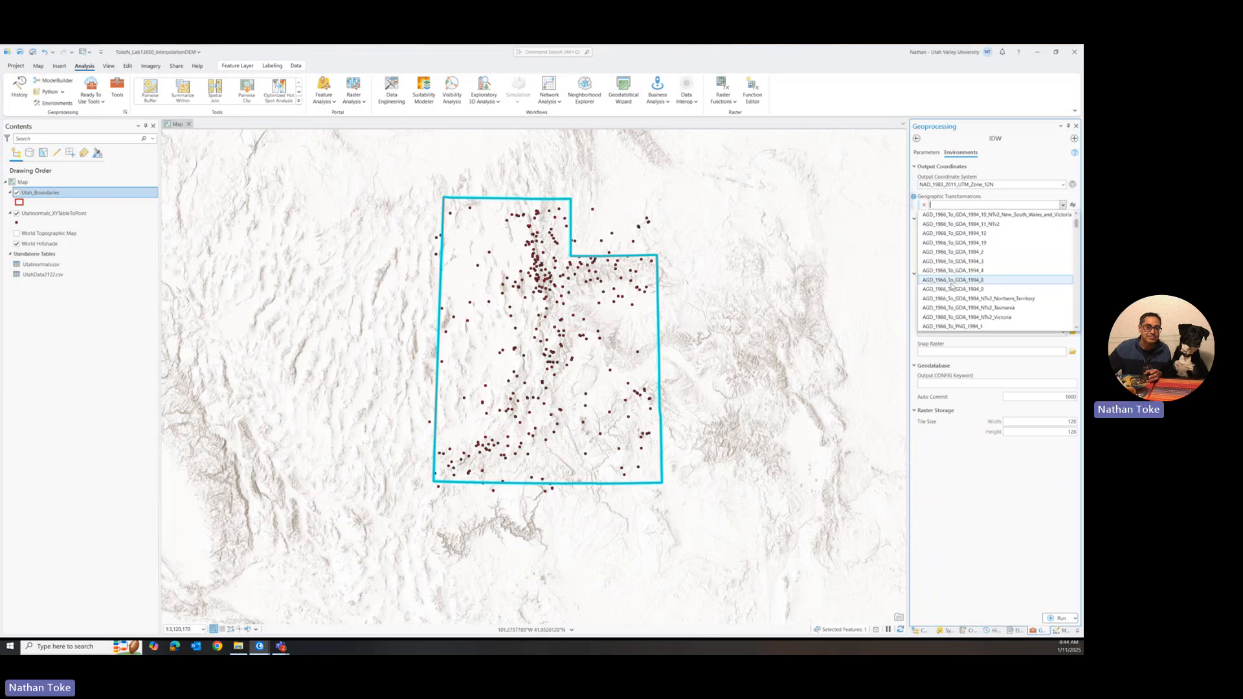
pyautogui.scroll(-5, 953, 280)
pyautogui.scroll(-5, 952, 280)
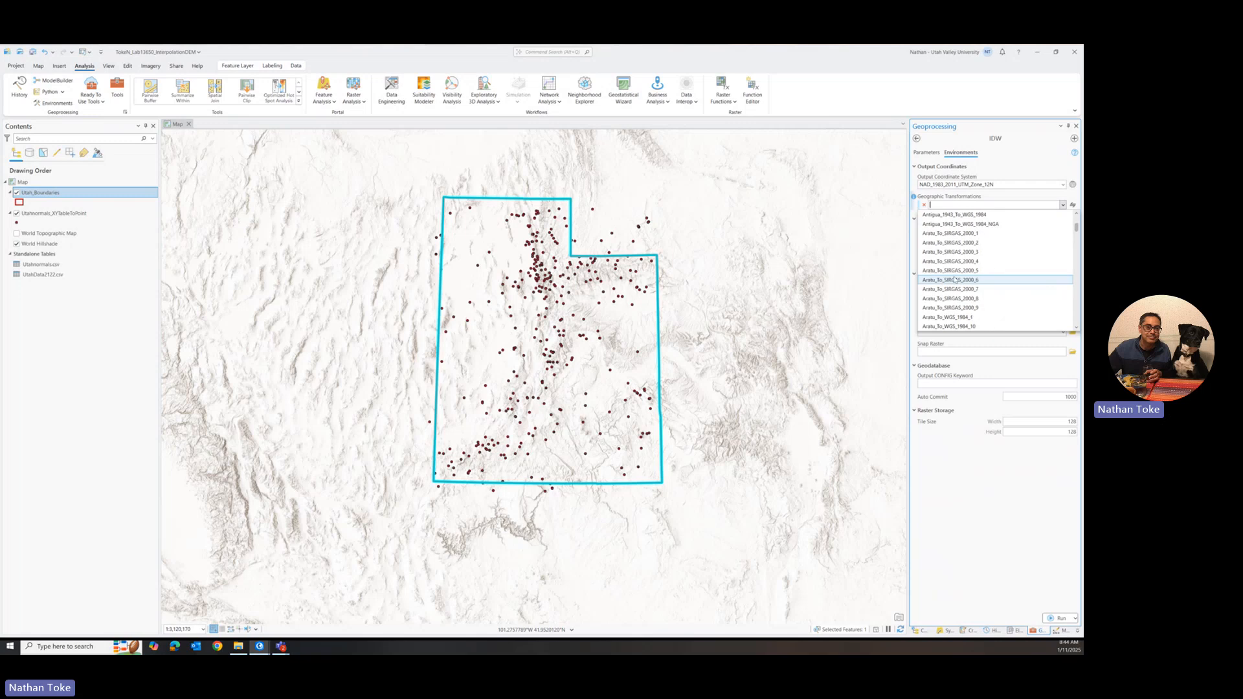
pyautogui.write('WGS_1972_BE_To_WGS_1972_1')
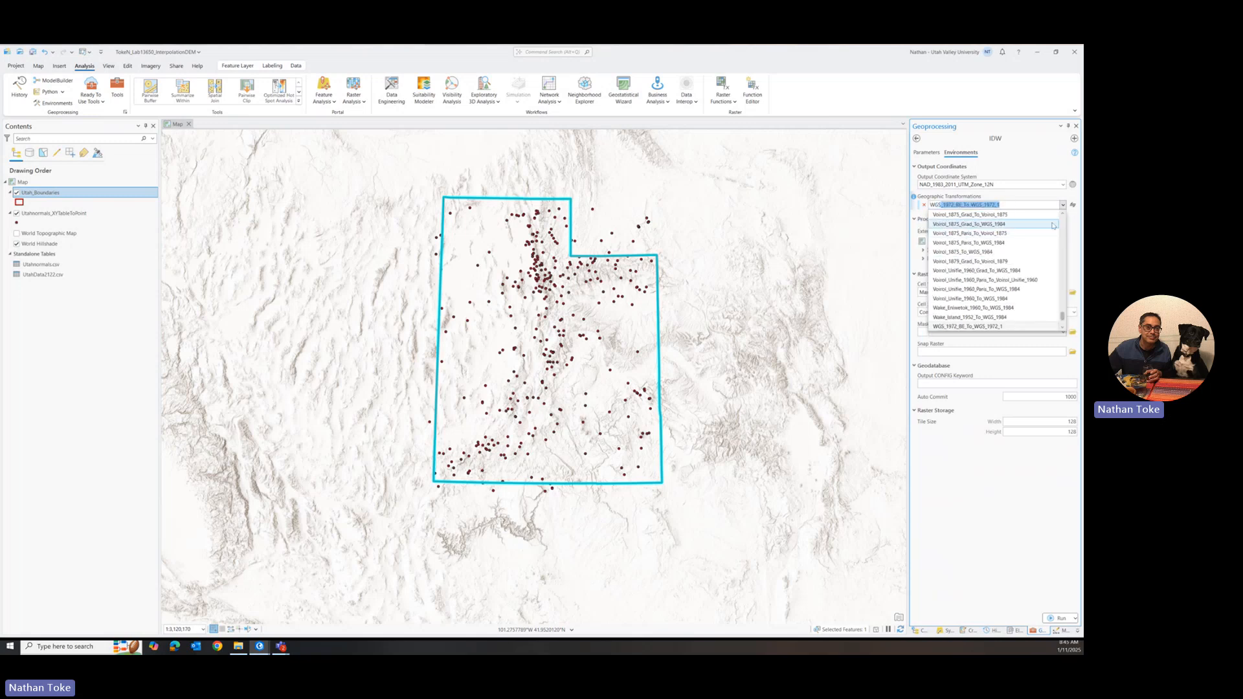
pyautogui.scroll(-2, 1037, 261)
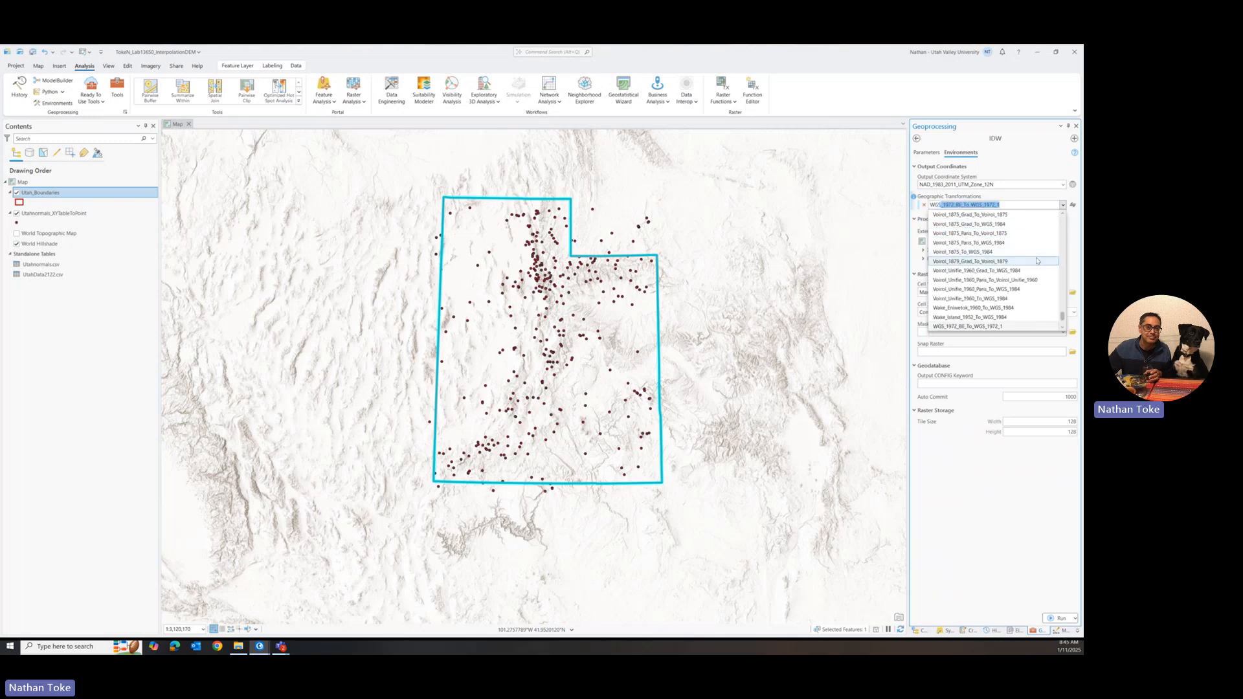
pyautogui.scroll(-2, 1037, 261)
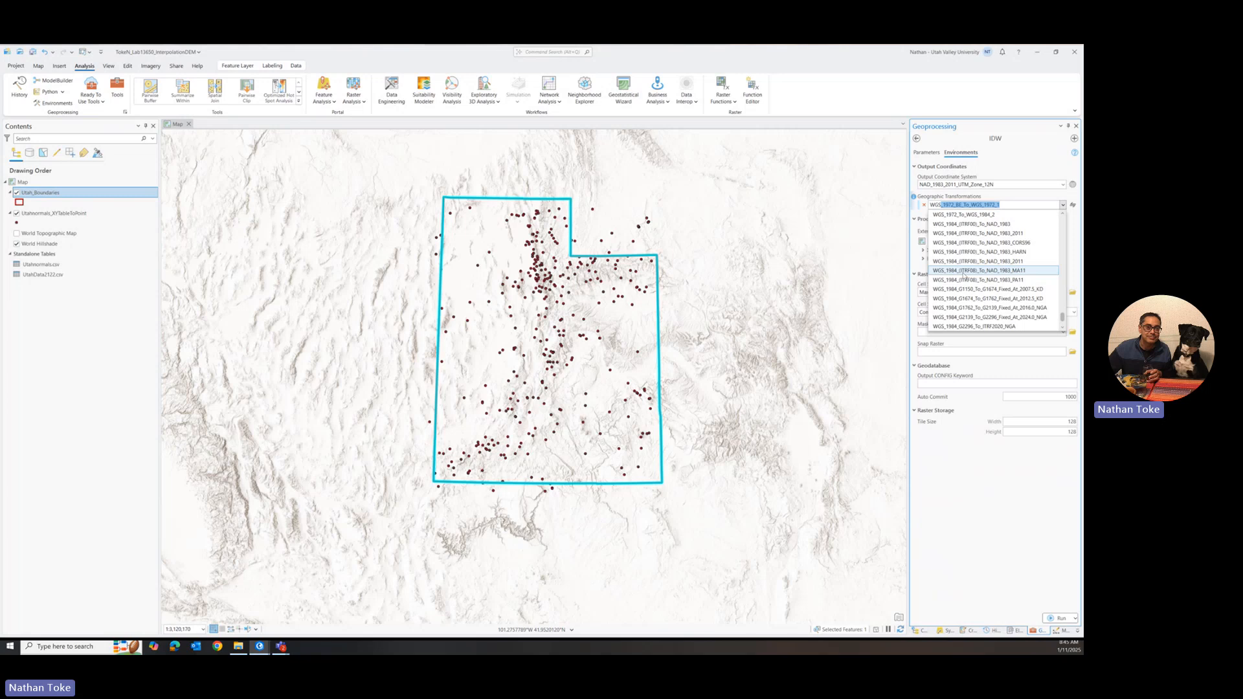
pyautogui.click(964, 261)
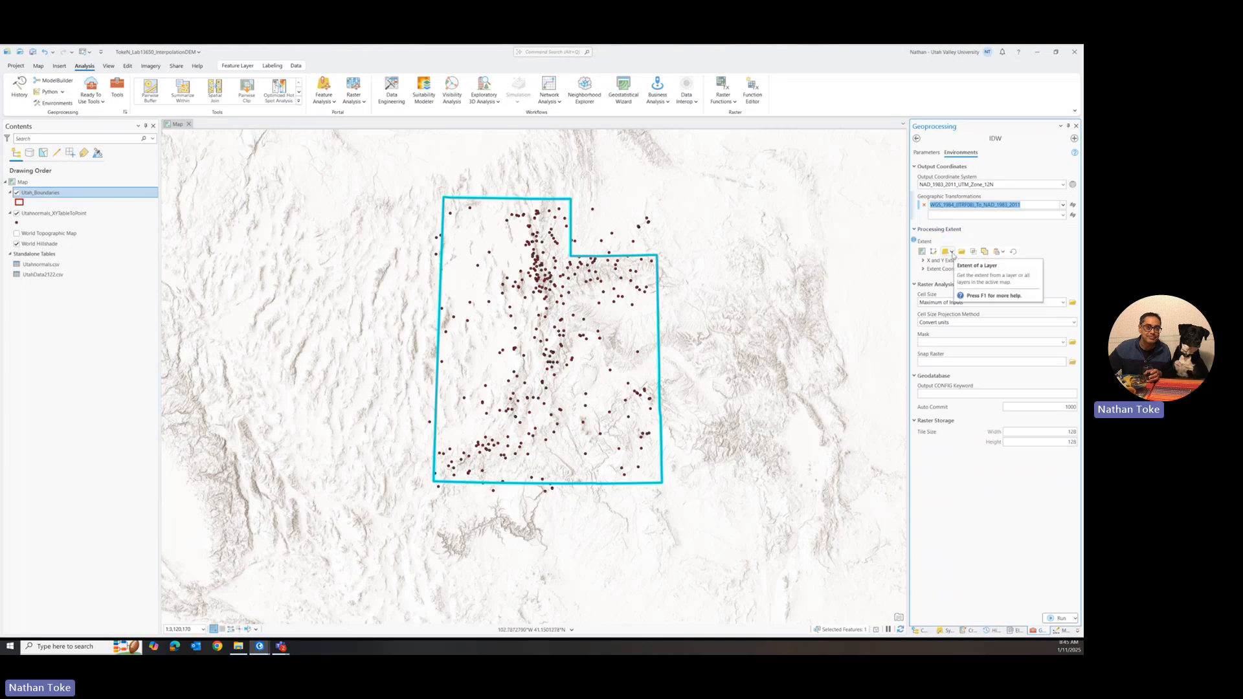
# Step: Use the Utah_Boundaries layer for both the processing extent and the raster analysis mask
pyautogui.click(951, 252)
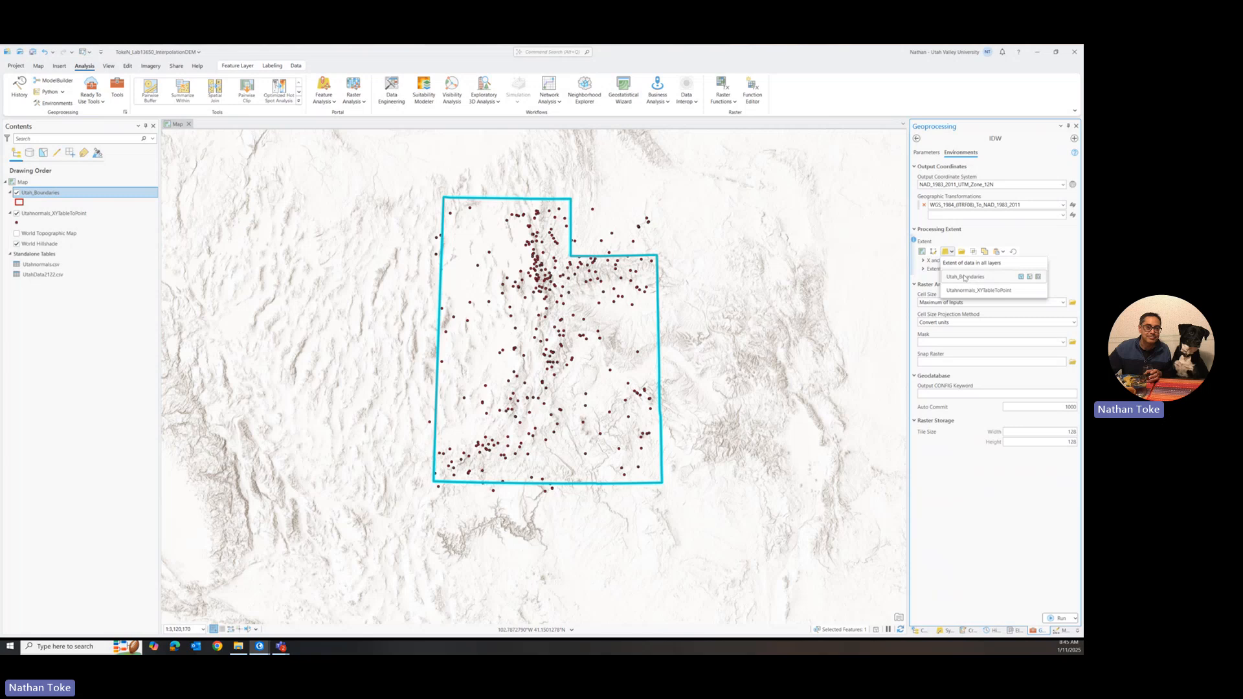
pyautogui.click(964, 277)
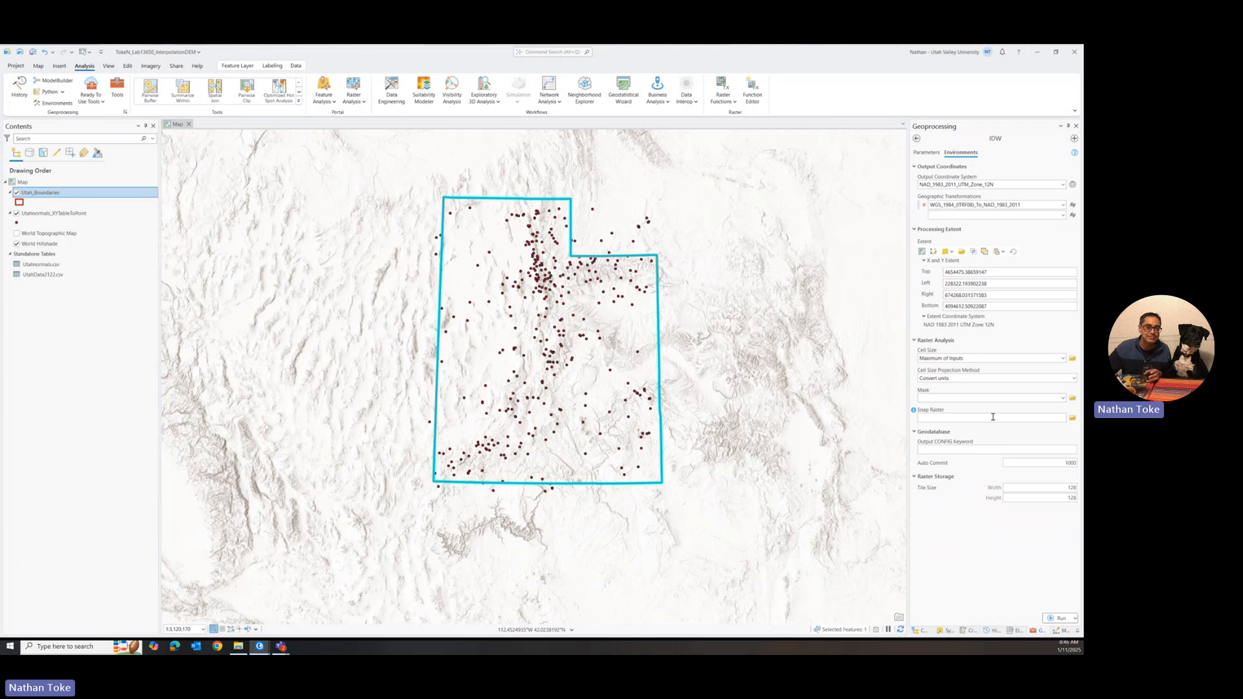
pyautogui.click(1063, 398)
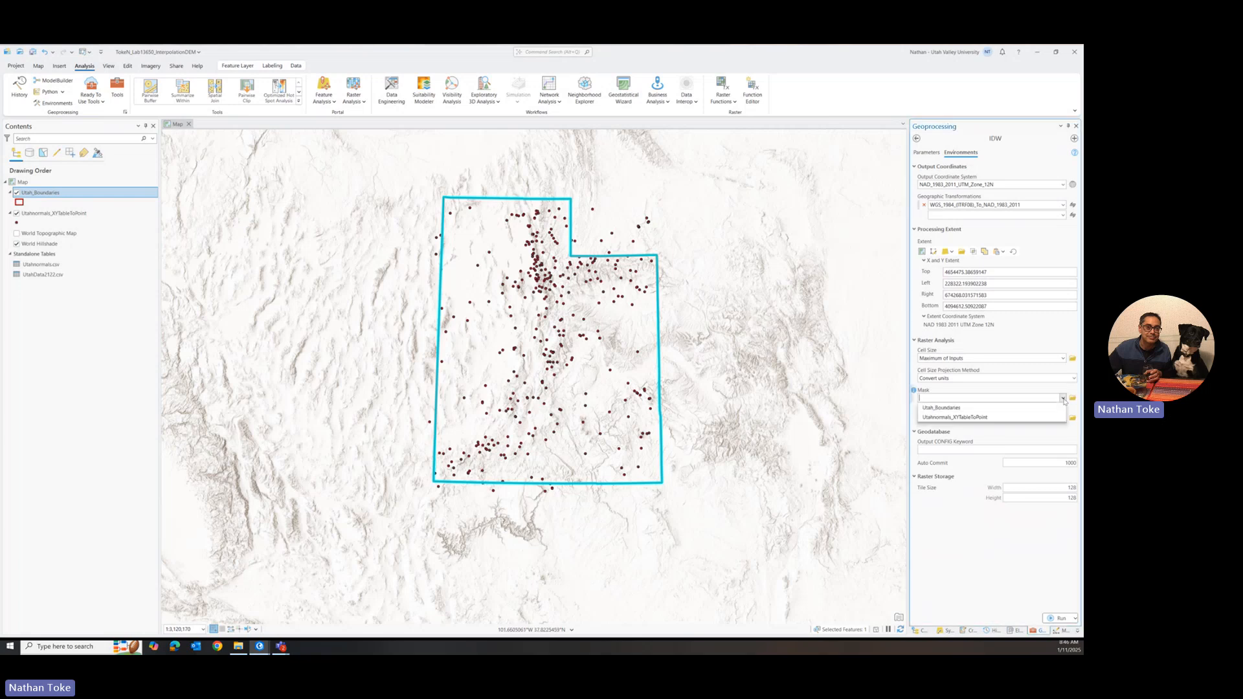
pyautogui.click(943, 410)
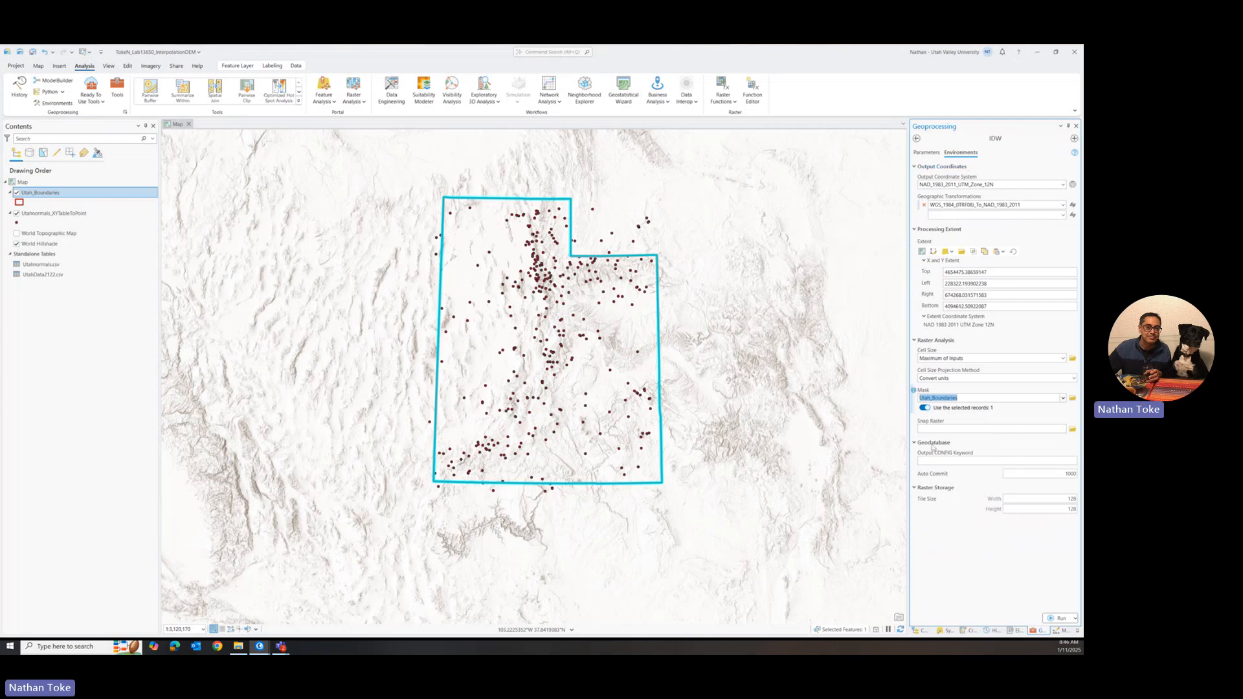
# Step: Run IDW to Idw_Utahnorm2 with an output cell size of 2000 and a maximum search distance of 50000
pyautogui.click(927, 154)
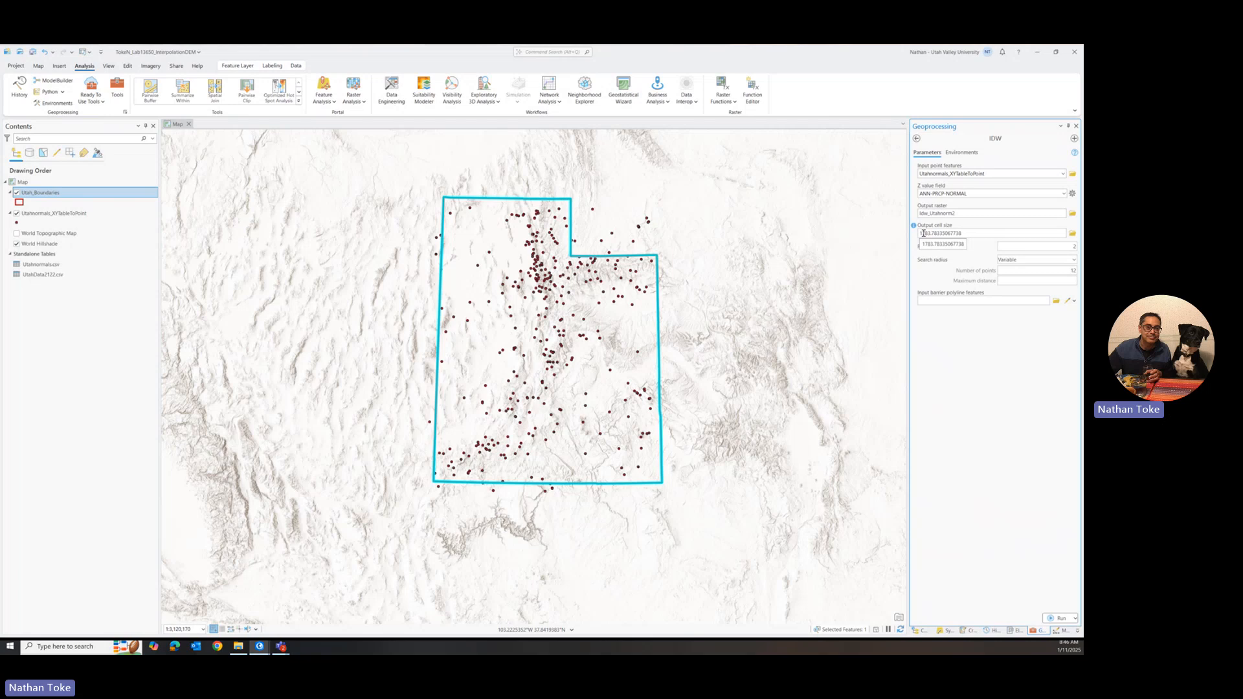
pyautogui.doubleClick(967, 233)
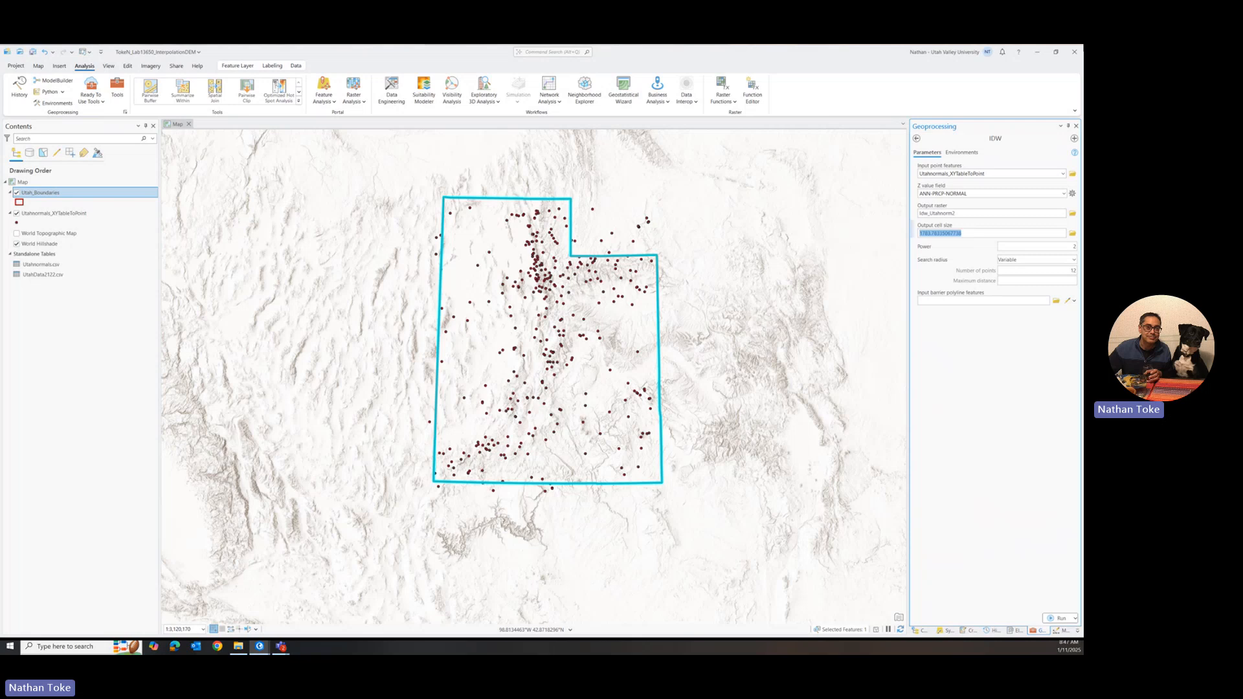
pyautogui.write('2000')
pyautogui.click(1057, 279)
pyautogui.write('50')
pyautogui.write('000')
pyautogui.click(1060, 618)
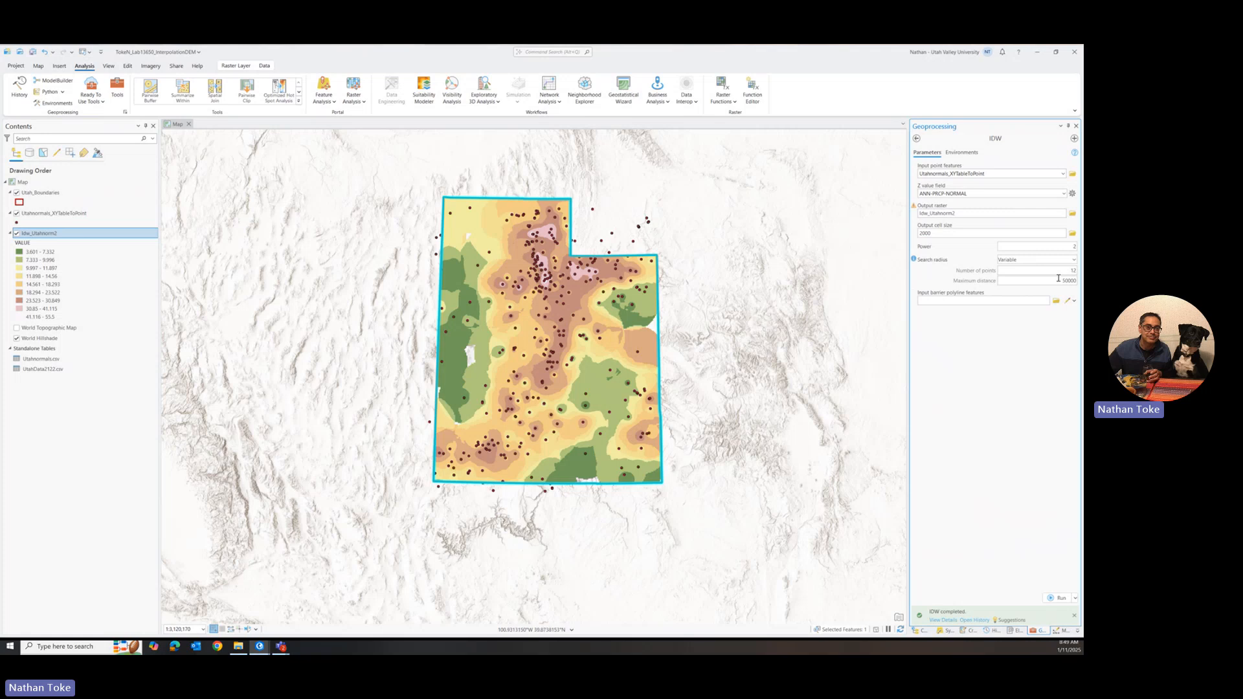
# Step: Try rerunning IDW without a maximum distance, naming the output raster Idw_Utahnorm3
pyautogui.moveTo(1063, 281); pyautogui.dragTo(1078, 281)
pyautogui.press('BackSpace')
pyautogui.click(974, 211)
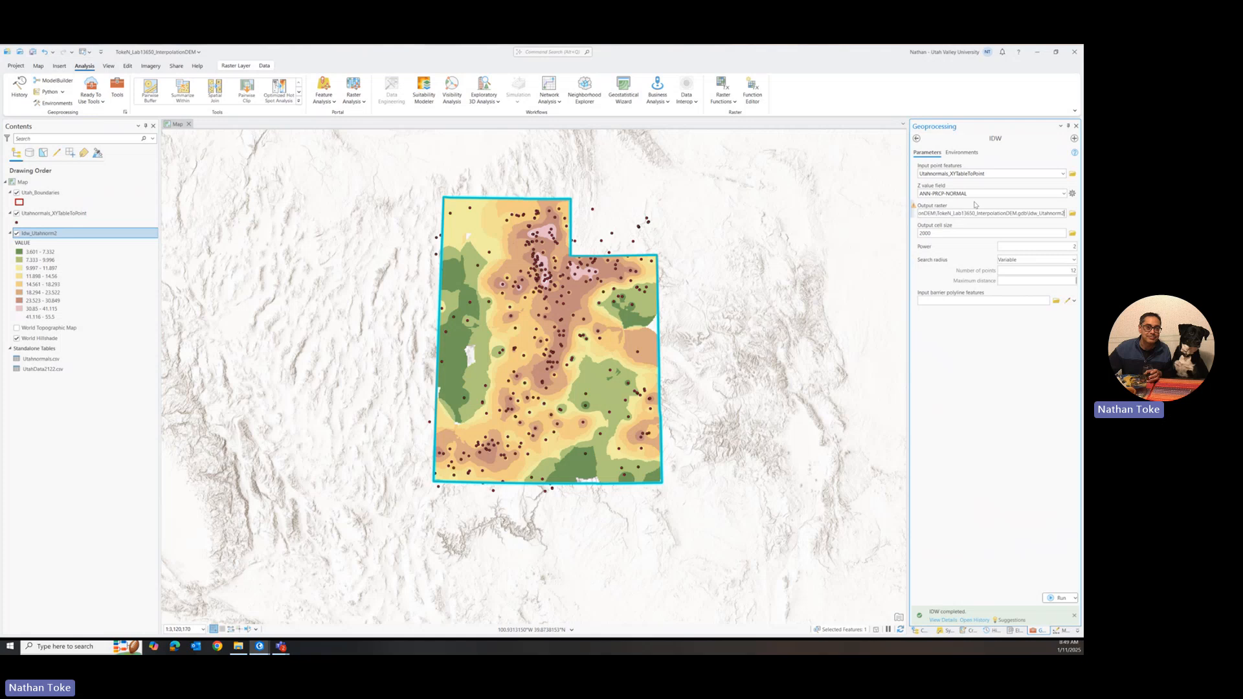
pyautogui.press('BackSpace')
pyautogui.write('3')
pyautogui.click(1059, 599)
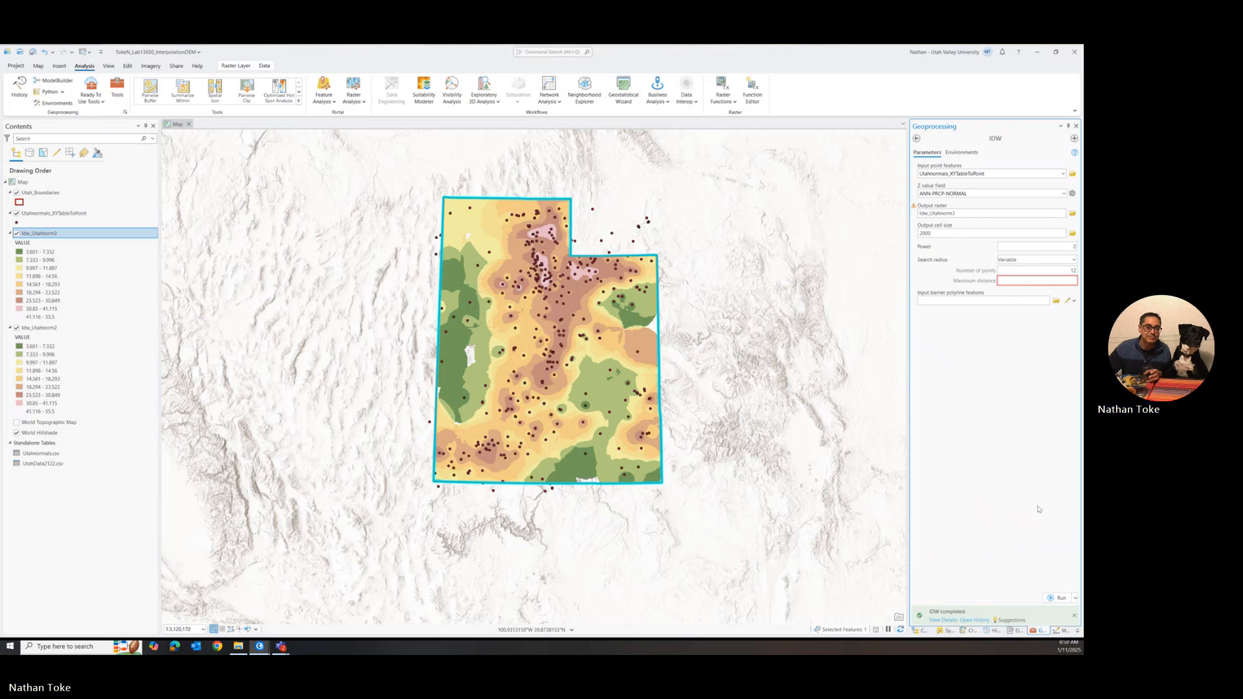
# Step: Compare the Idw_Utahnorm3 and Idw_Utahnorm2 rasters by toggling their visibility on the map
pyautogui.click(16, 234)
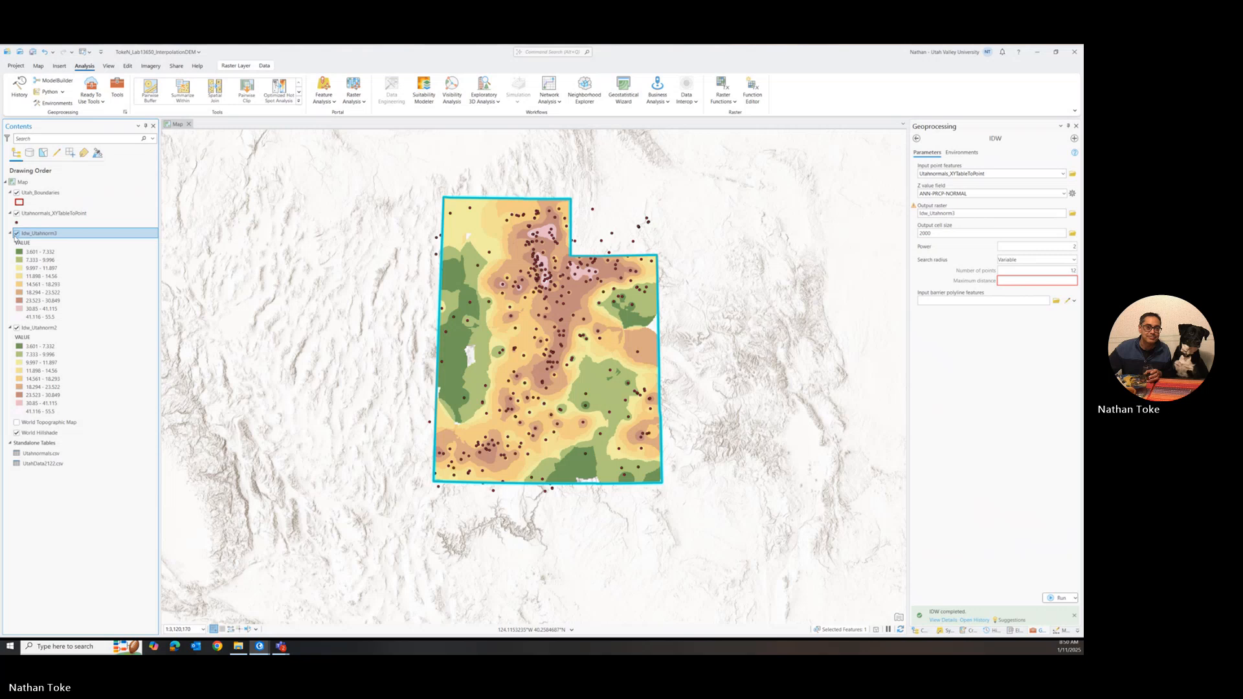
pyautogui.click(17, 332)
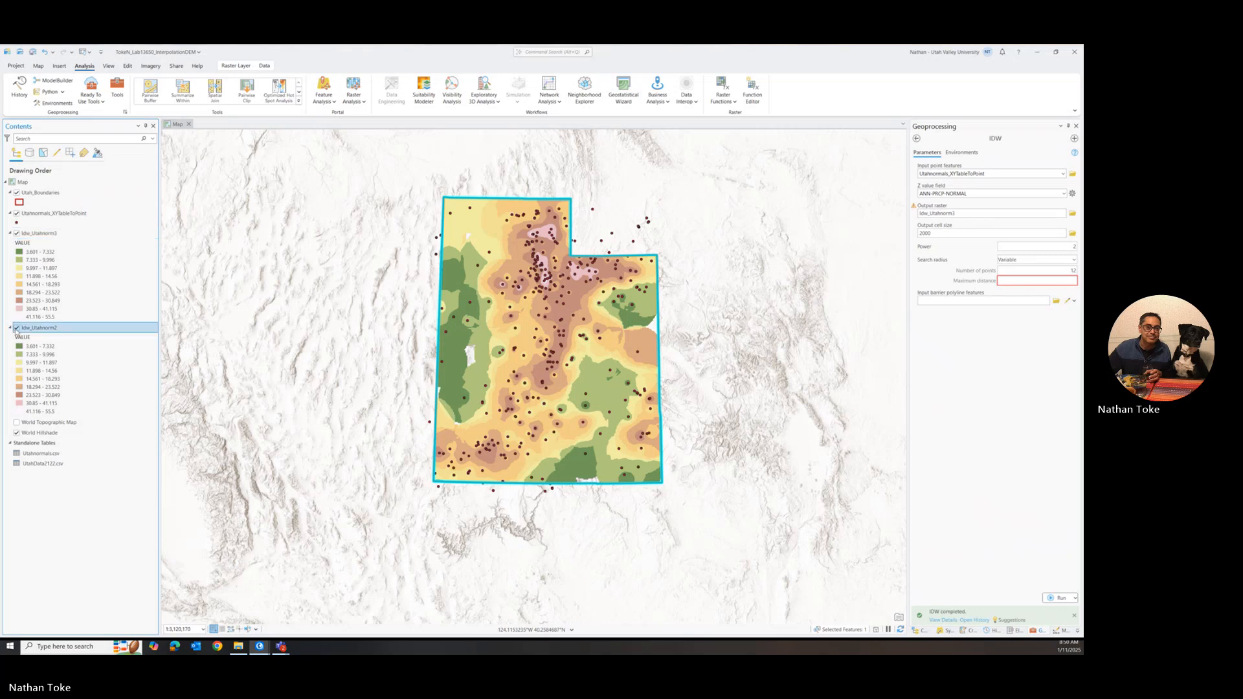
pyautogui.click(16, 328)
pyautogui.click(16, 234)
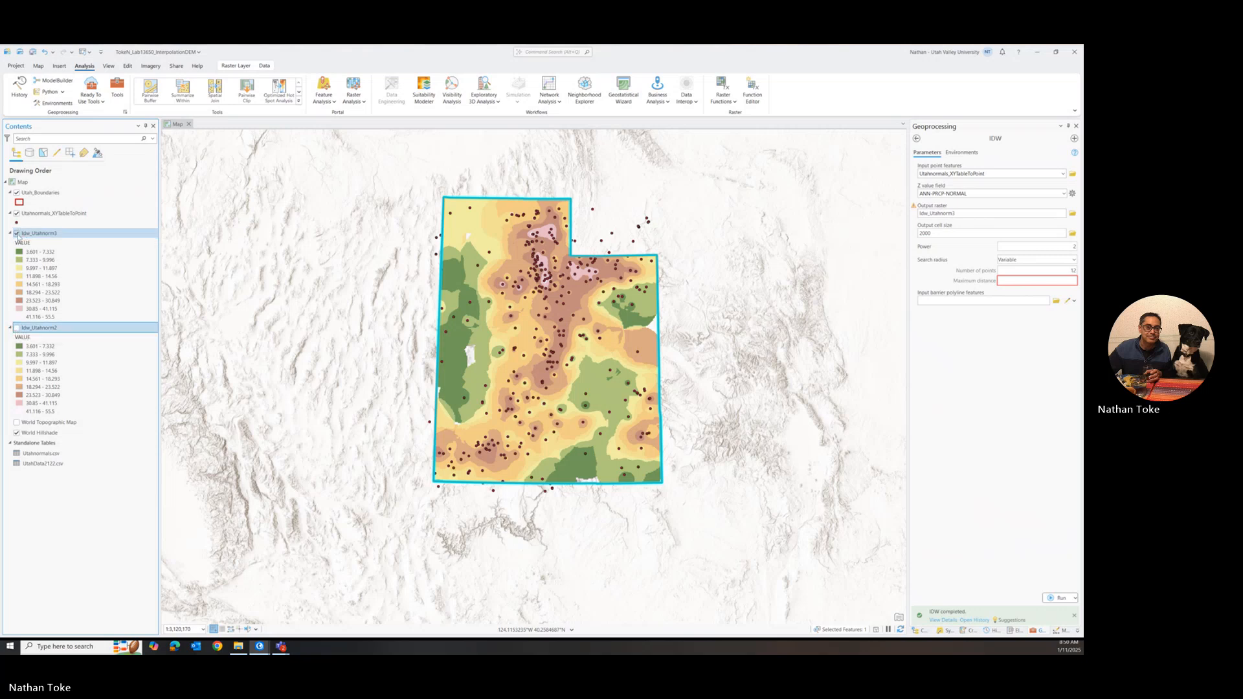
pyautogui.click(16, 234)
pyautogui.click(988, 389)
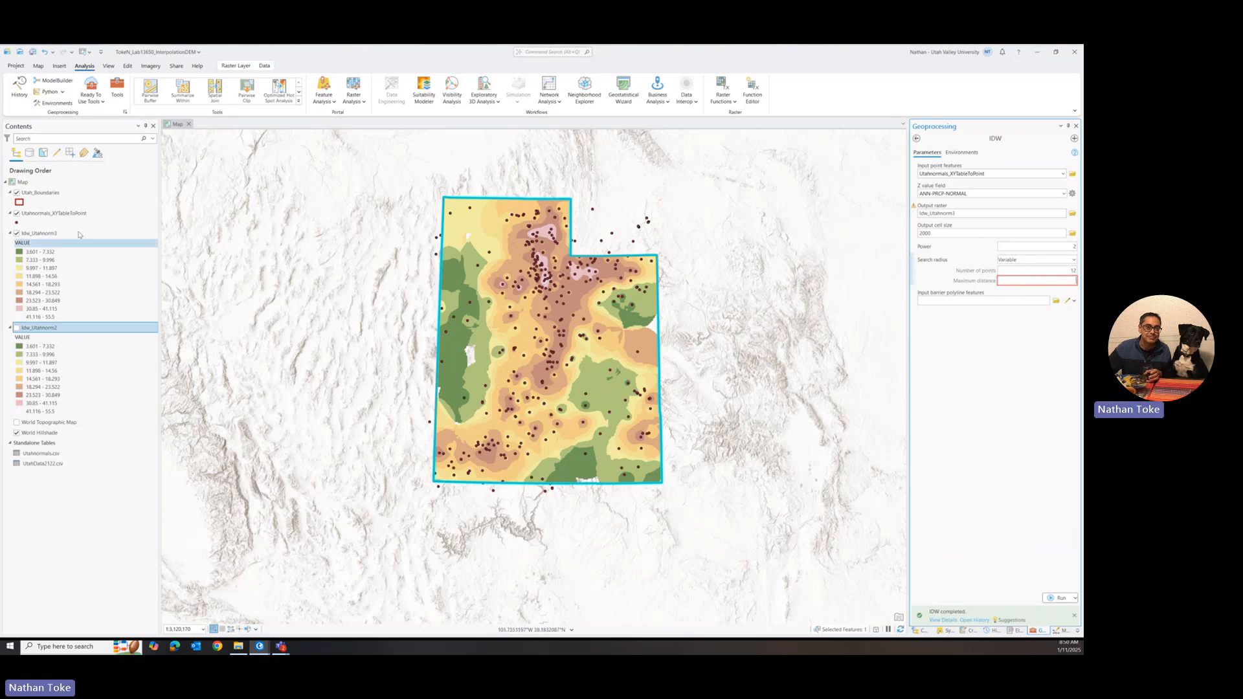
# Step: Remove the Idw_Utahnorm3 layer from the map and turn Idw_Utahnorm2 back on
pyautogui.rightClick(57, 235)
pyautogui.click(78, 250)
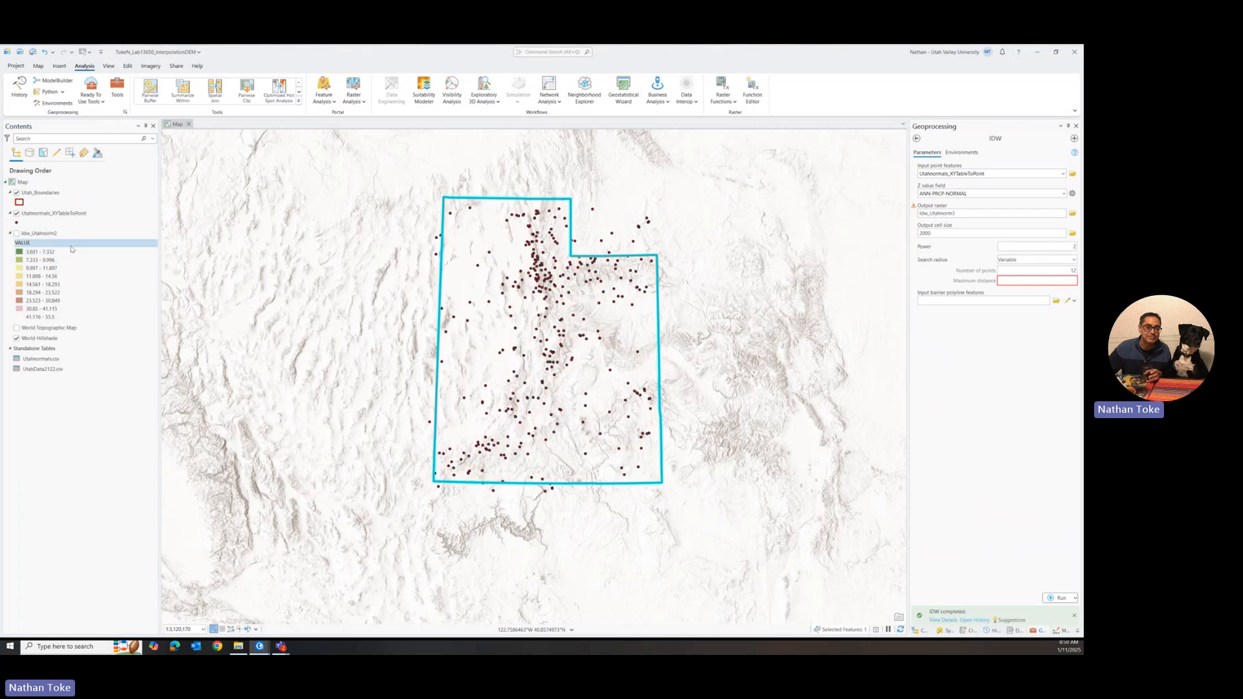
pyautogui.click(17, 233)
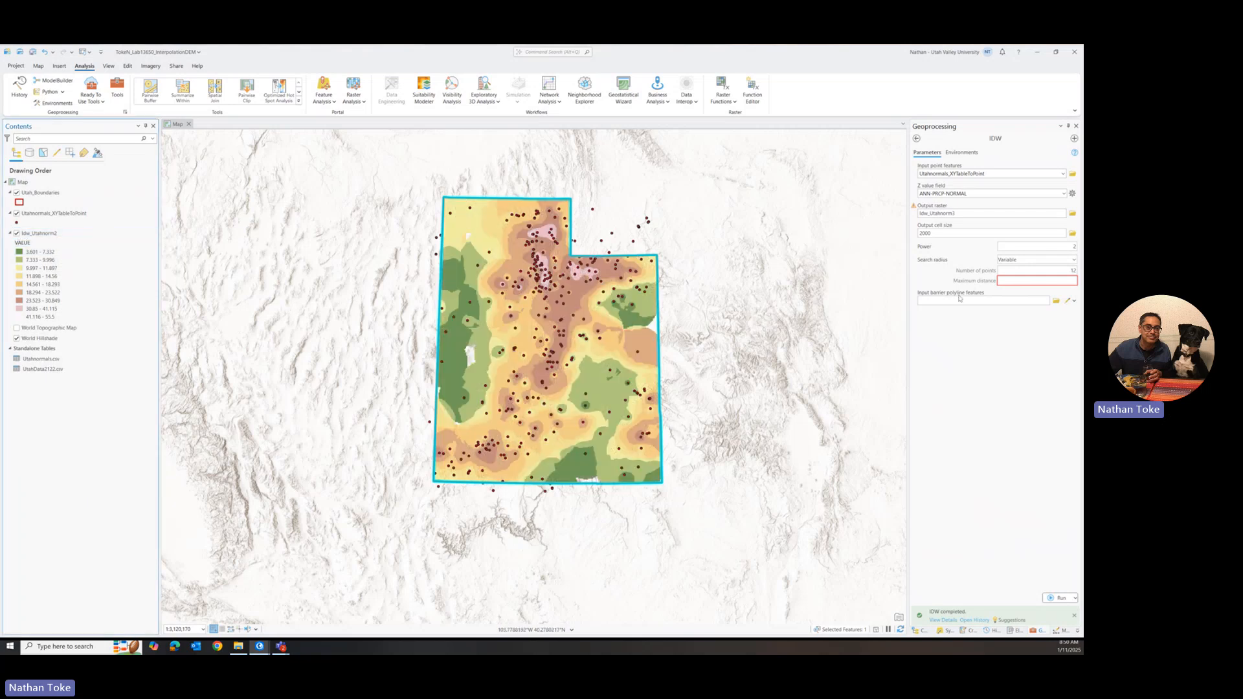
# Step: Rename the output raster Idw_Utahnorm, set the maximum search distance to 100000, and run IDW
pyautogui.click(971, 215)
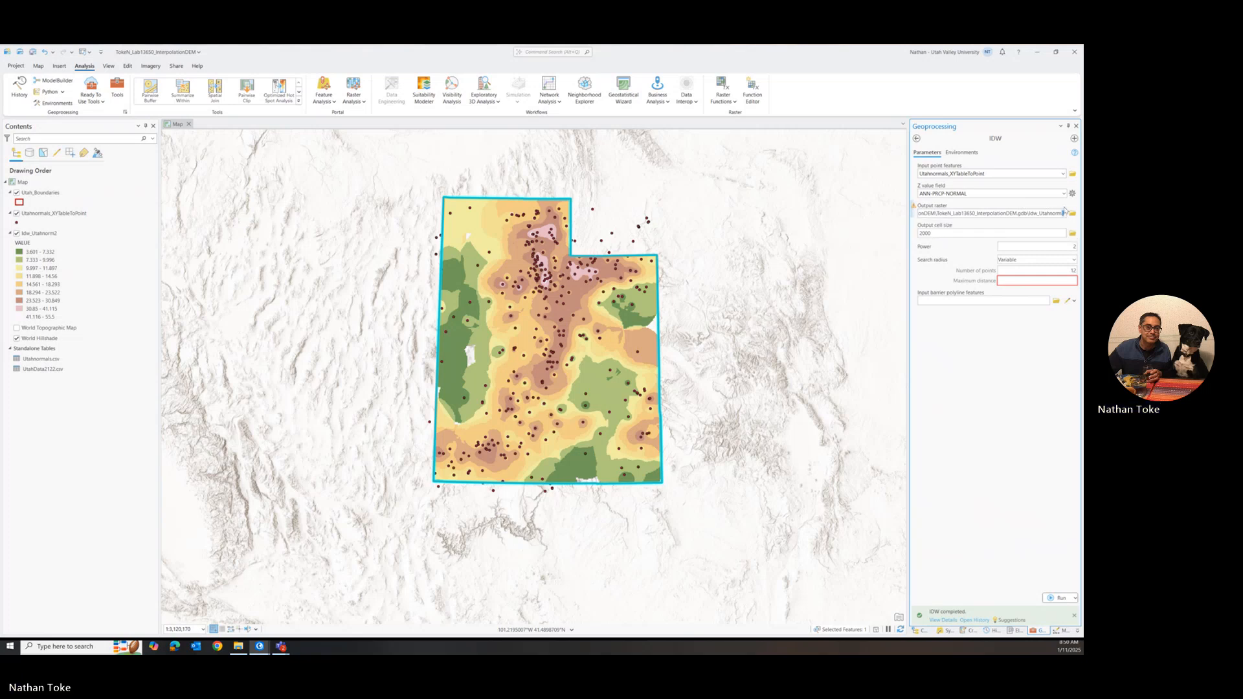
pyautogui.press('BackSpace')
pyautogui.click(1034, 368)
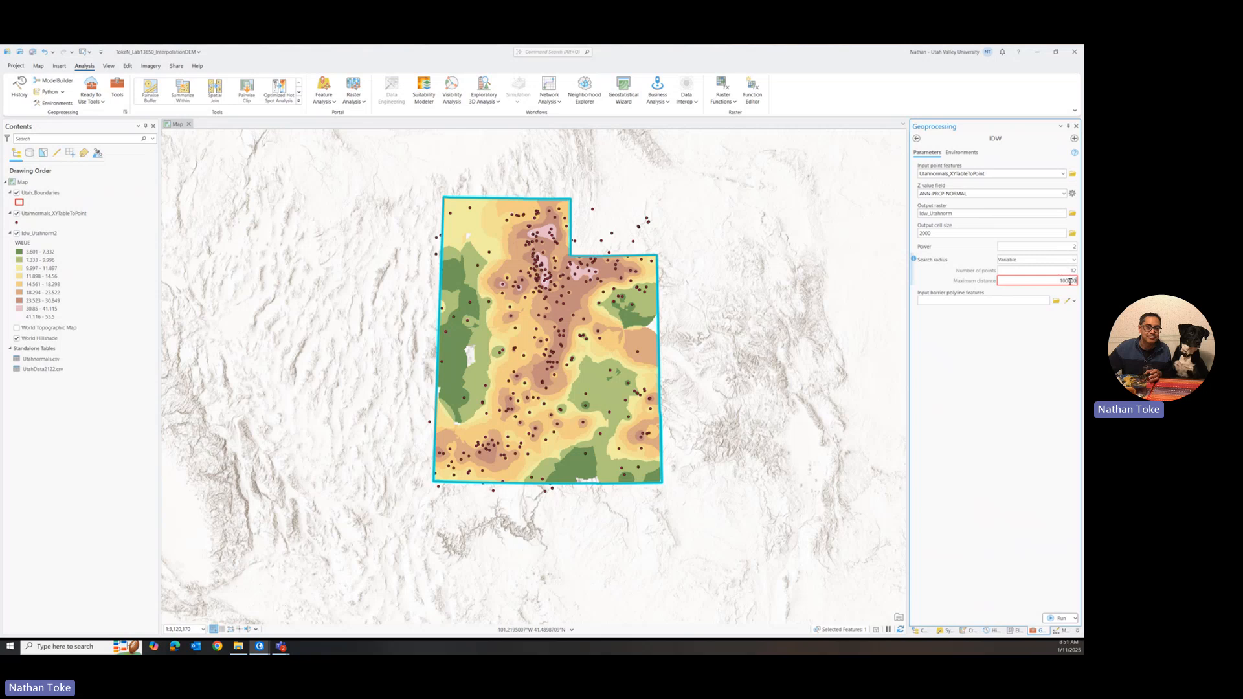
pyautogui.click(1060, 355)
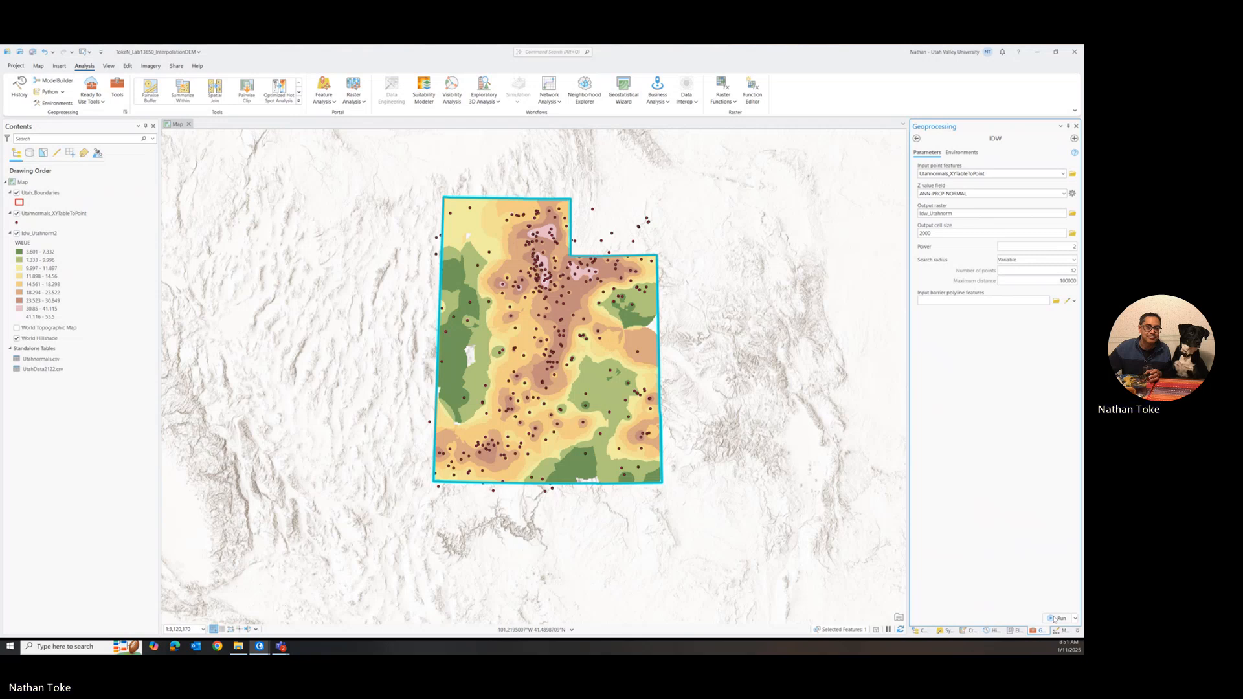
pyautogui.click(1053, 619)
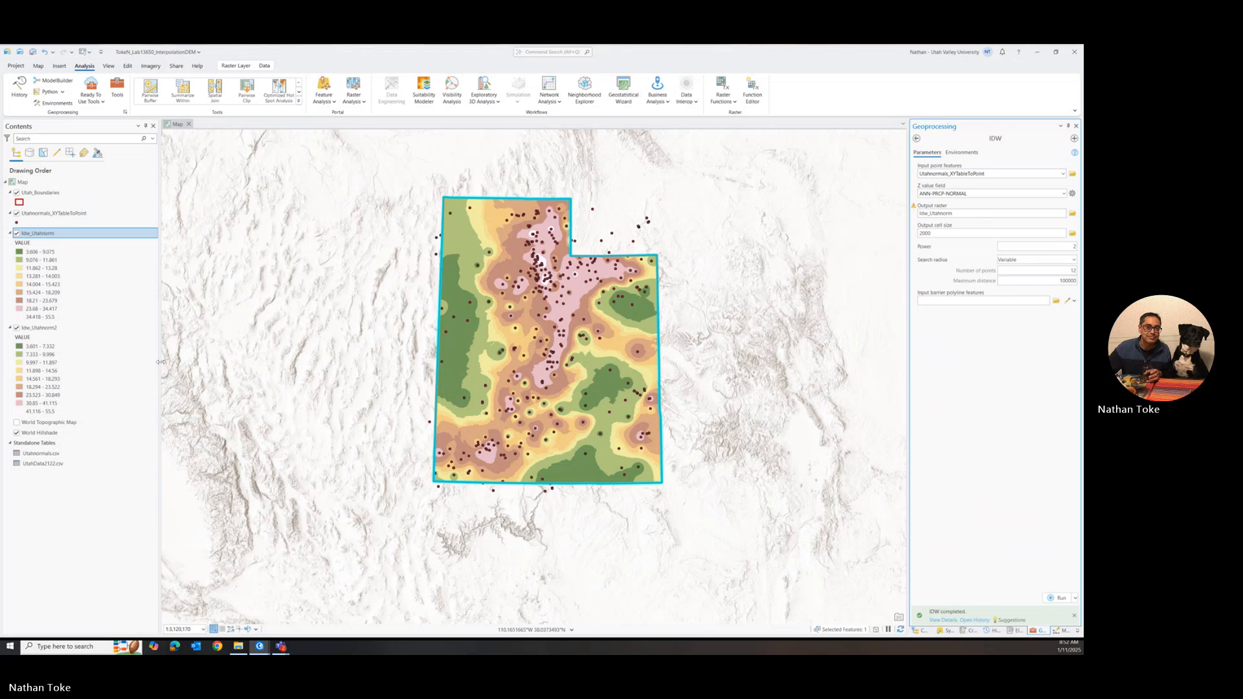
# Step: Remove the Idw_Utahnorm2 layer from the map
pyautogui.rightClick(53, 329)
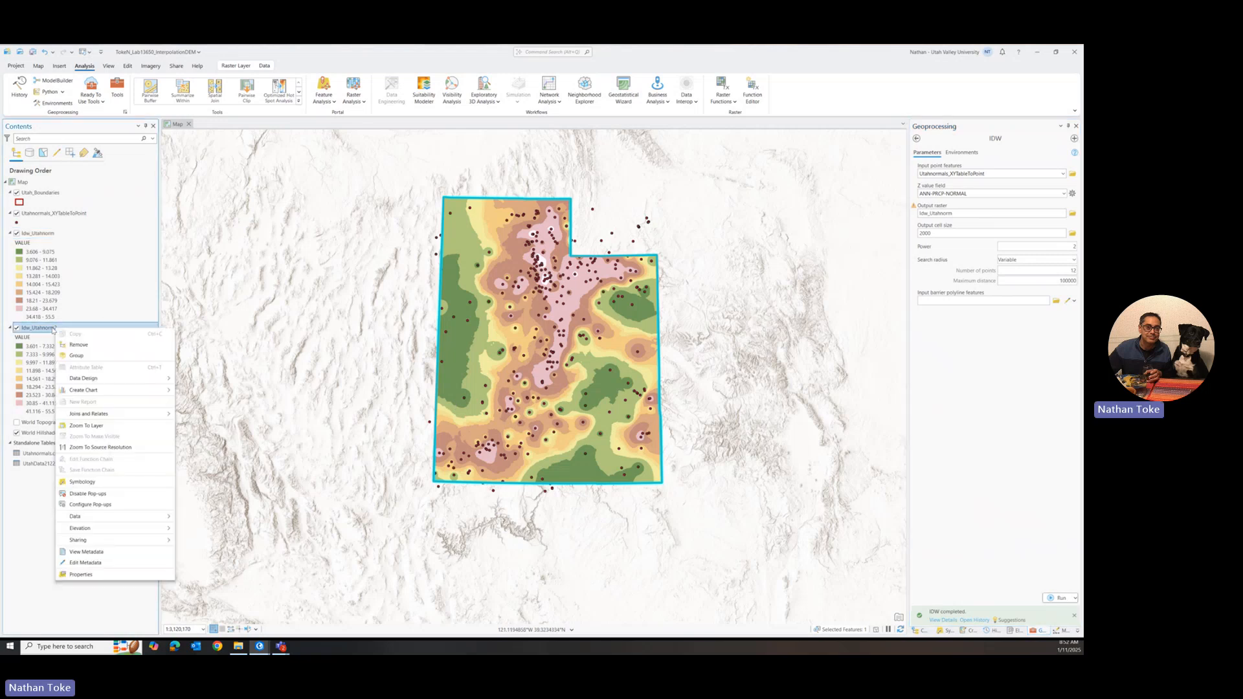
pyautogui.click(76, 351)
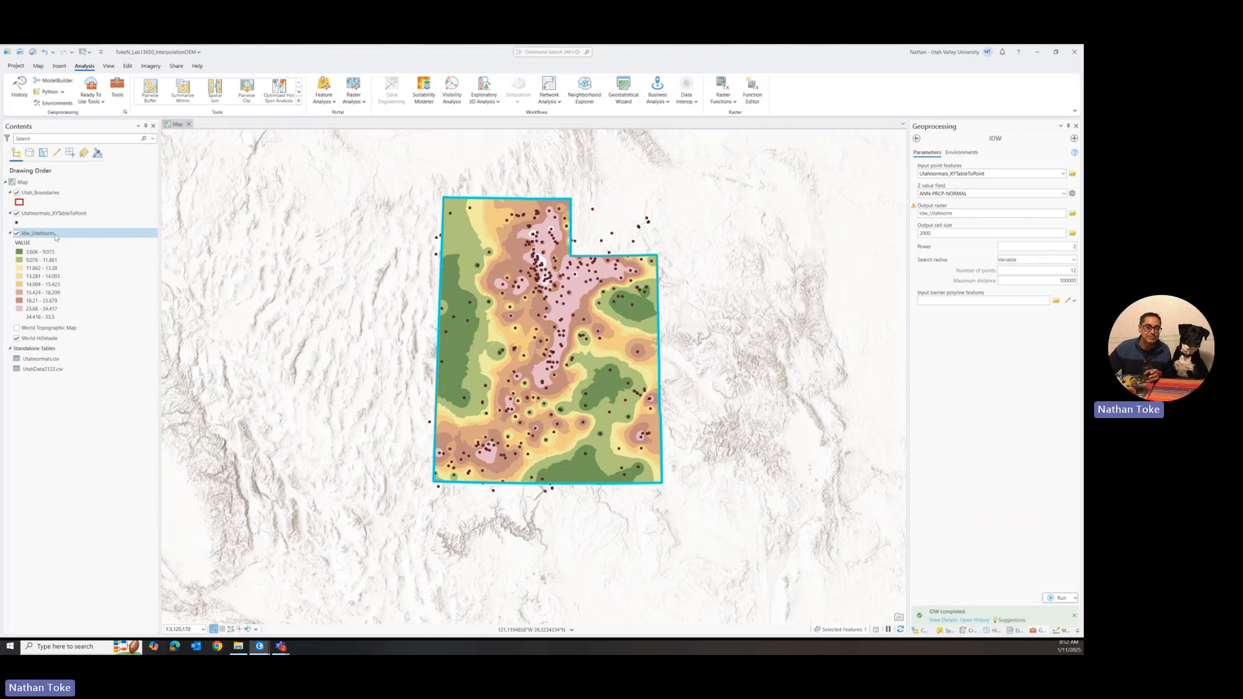
# Step: Set up the Spline tool with Utahnormals_XYTableToPoint as input, ANN-PRCP-NORMAL as Z value field, and output raster Spline_Utahnorm
pyautogui.click(917, 138)
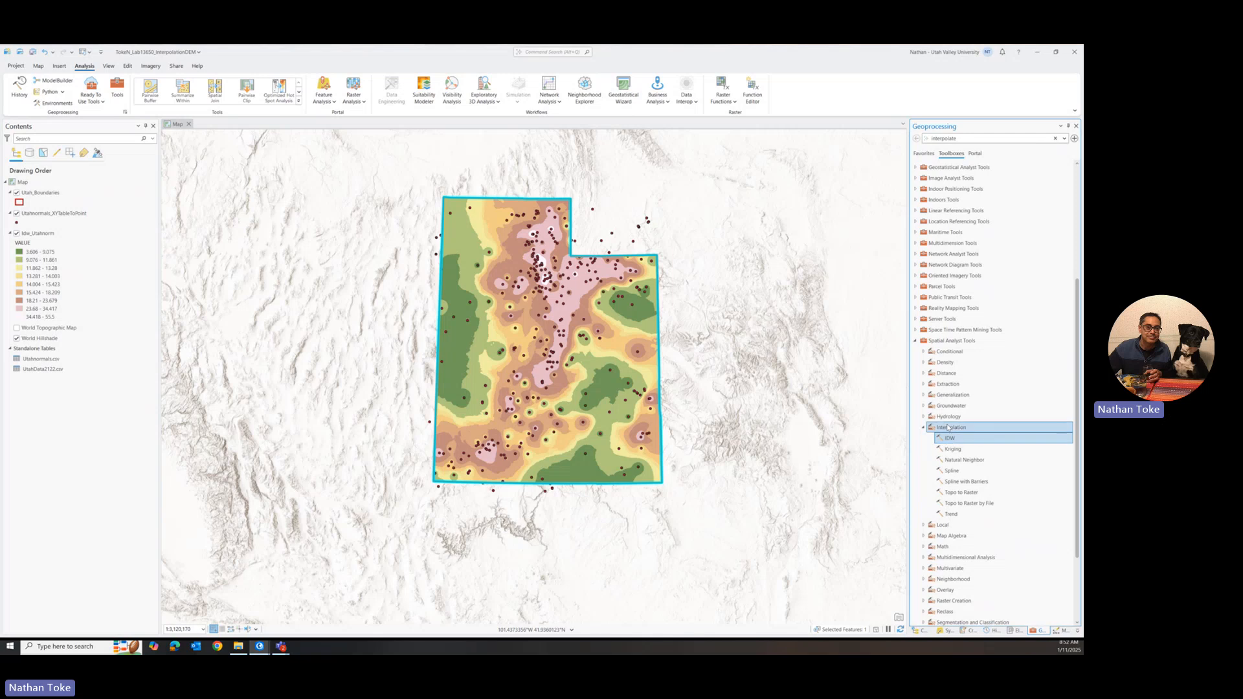
pyautogui.doubleClick(956, 471)
pyautogui.click(1062, 174)
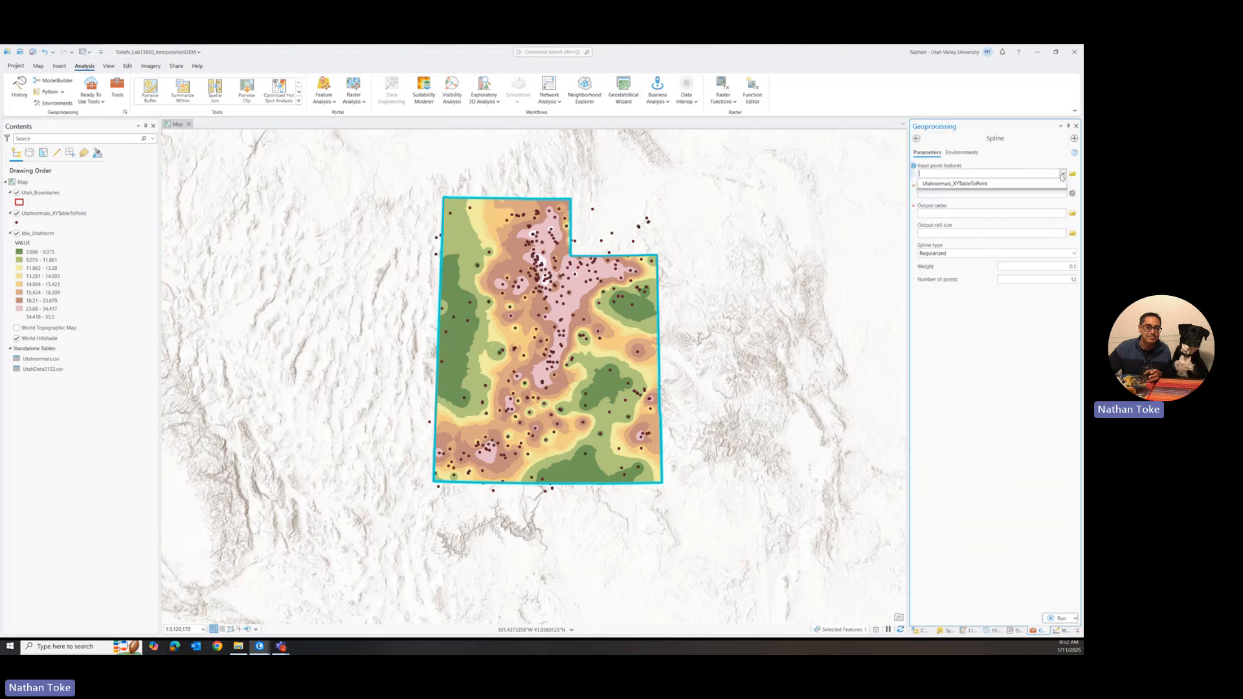
pyautogui.click(961, 184)
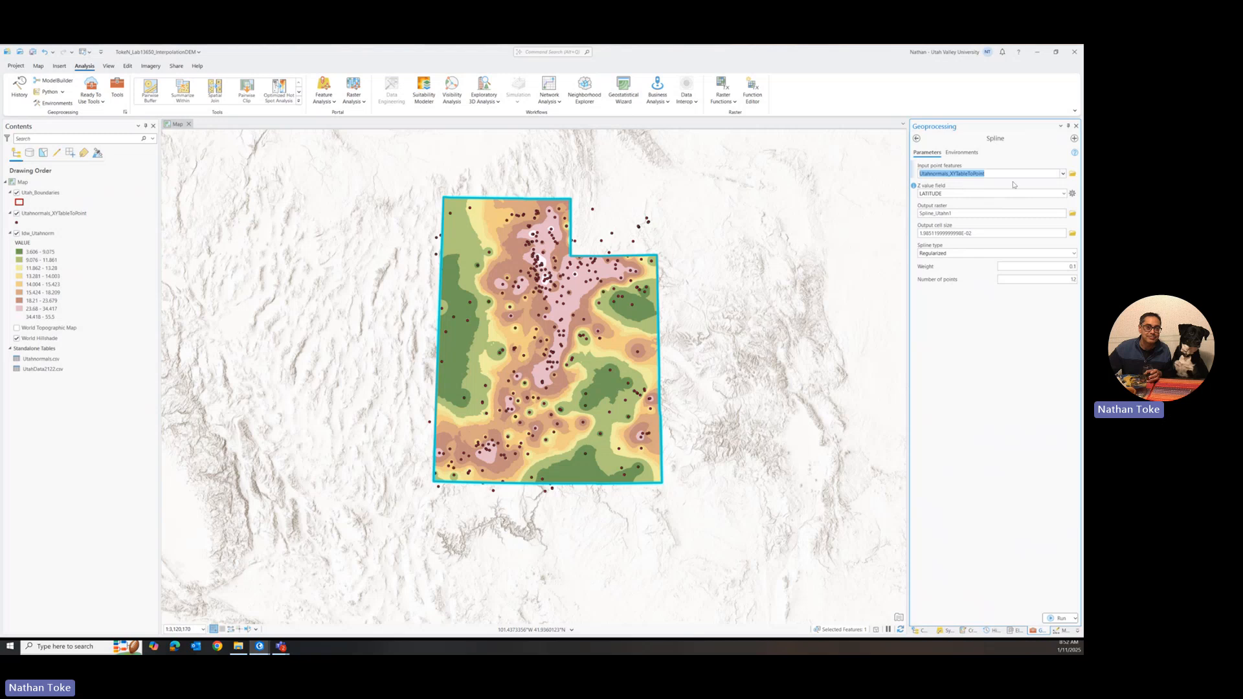
pyautogui.click(1062, 194)
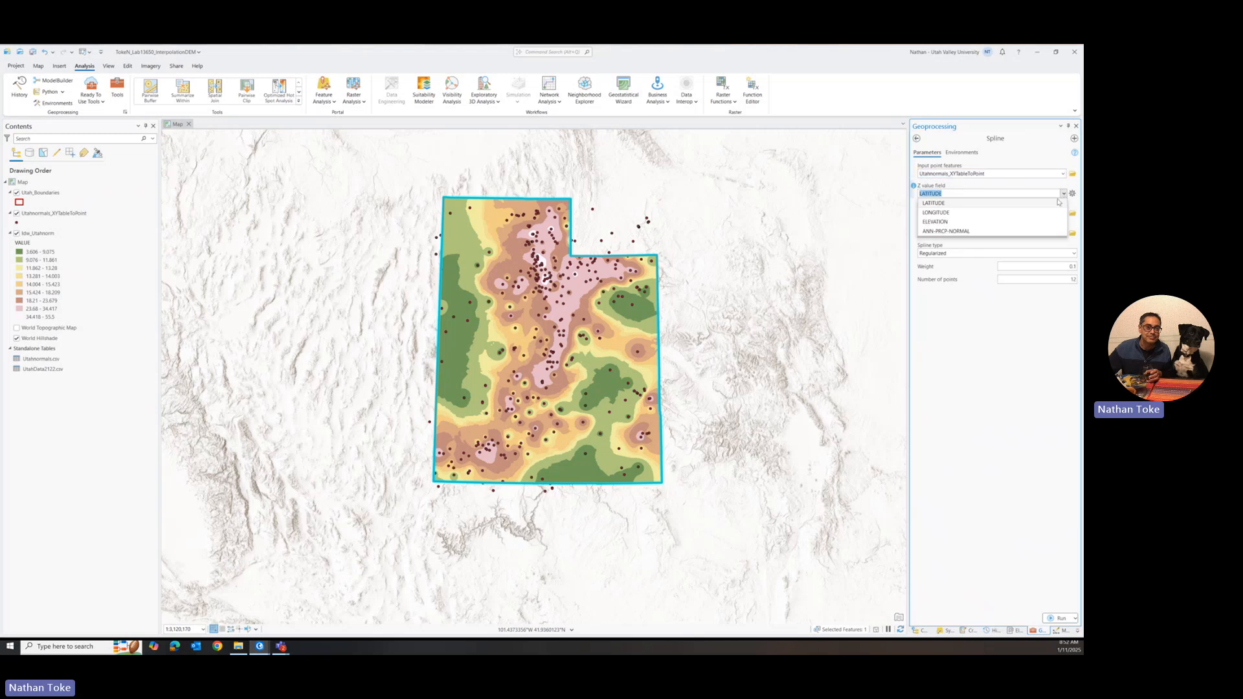
pyautogui.click(951, 231)
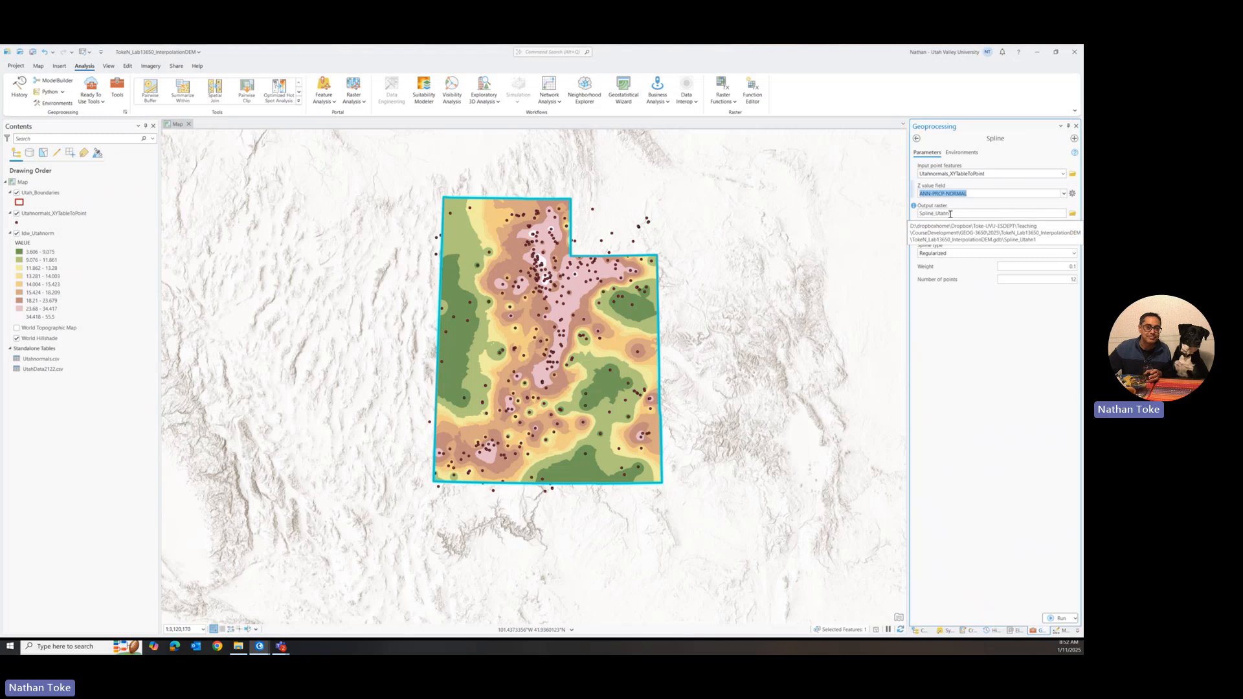
pyautogui.moveTo(949, 214); pyautogui.dragTo(1064, 214)
pyautogui.click(1063, 214)
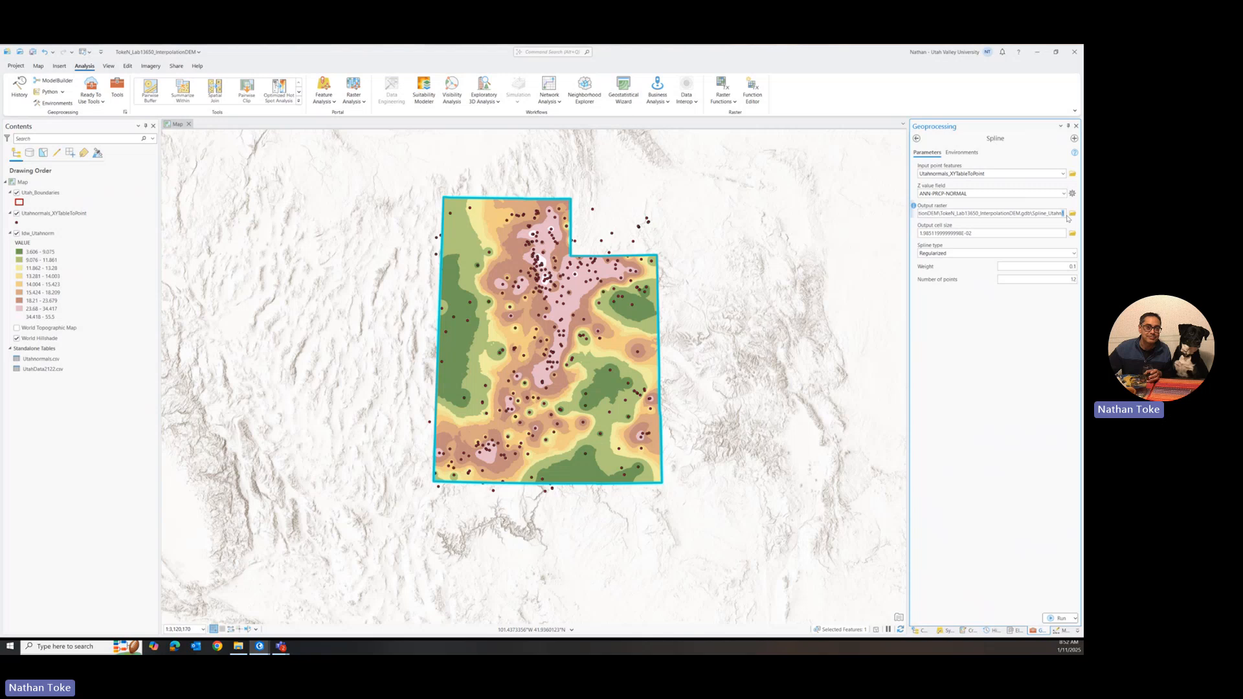
pyautogui.write('orm')
# Step: Set Spline's output coordinate system from the Idw_Utahnorm layer and its geographic transformation to WGS_1984_(ITRF08)_To_NAD_1983_2011
pyautogui.click(964, 153)
pyautogui.click(1063, 185)
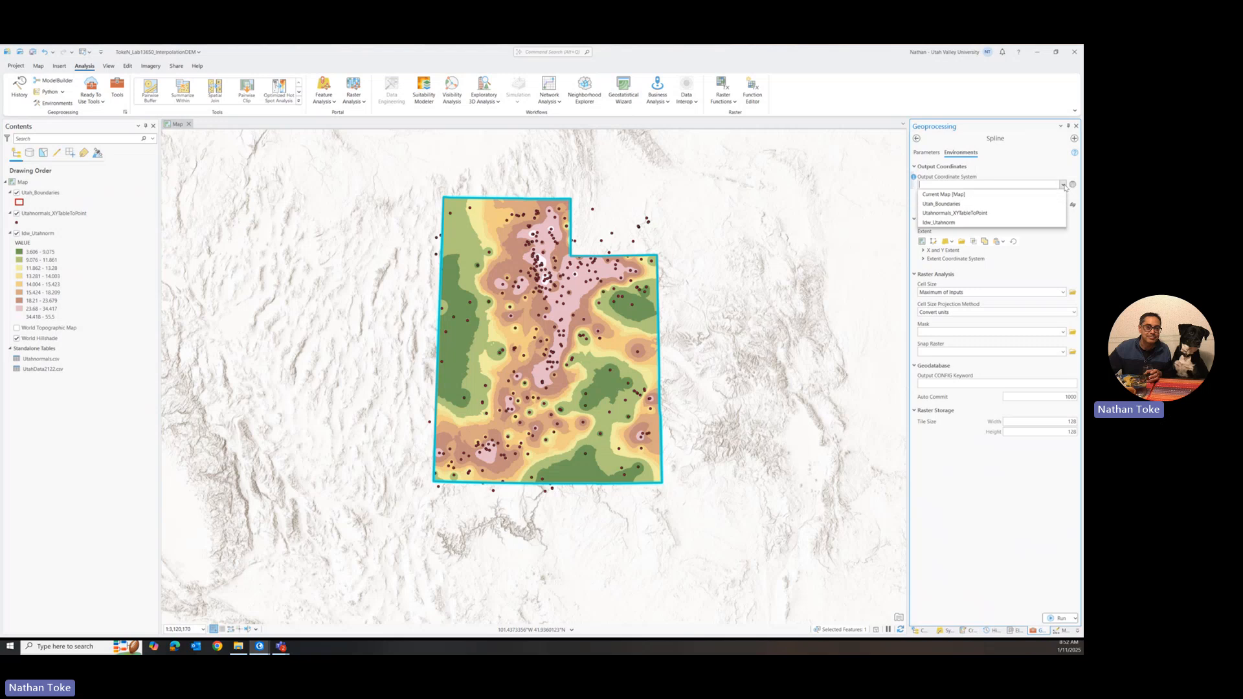
pyautogui.click(952, 224)
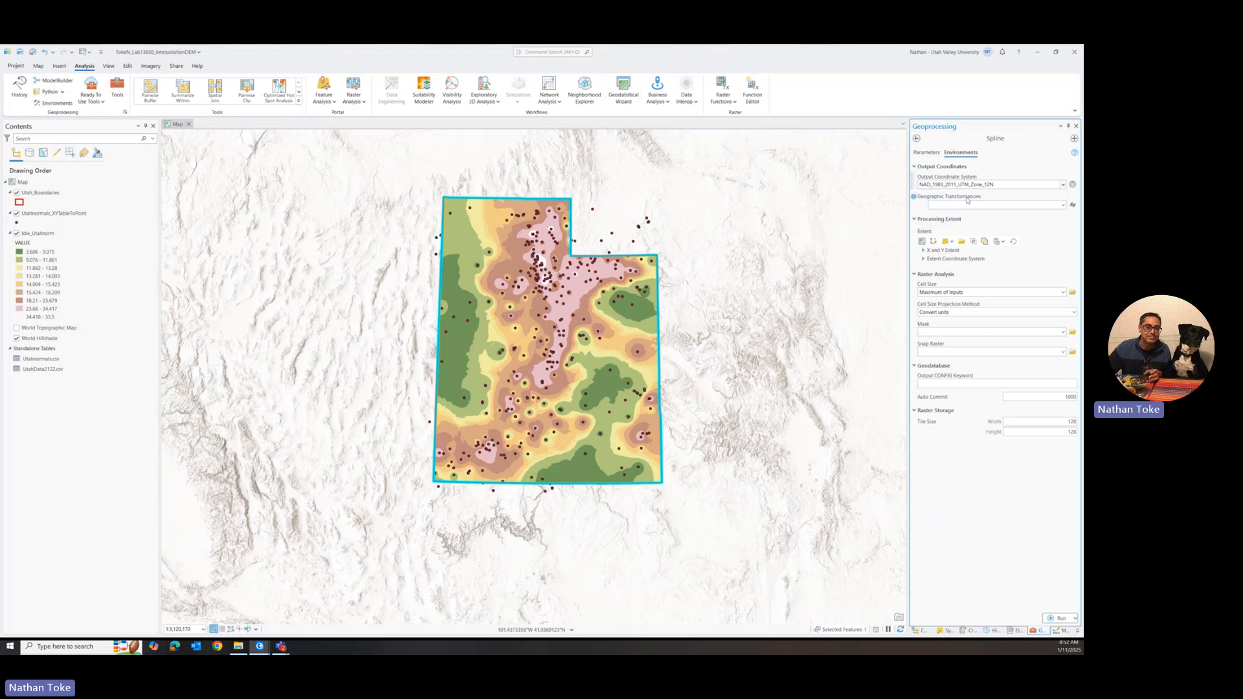
pyautogui.click(1062, 205)
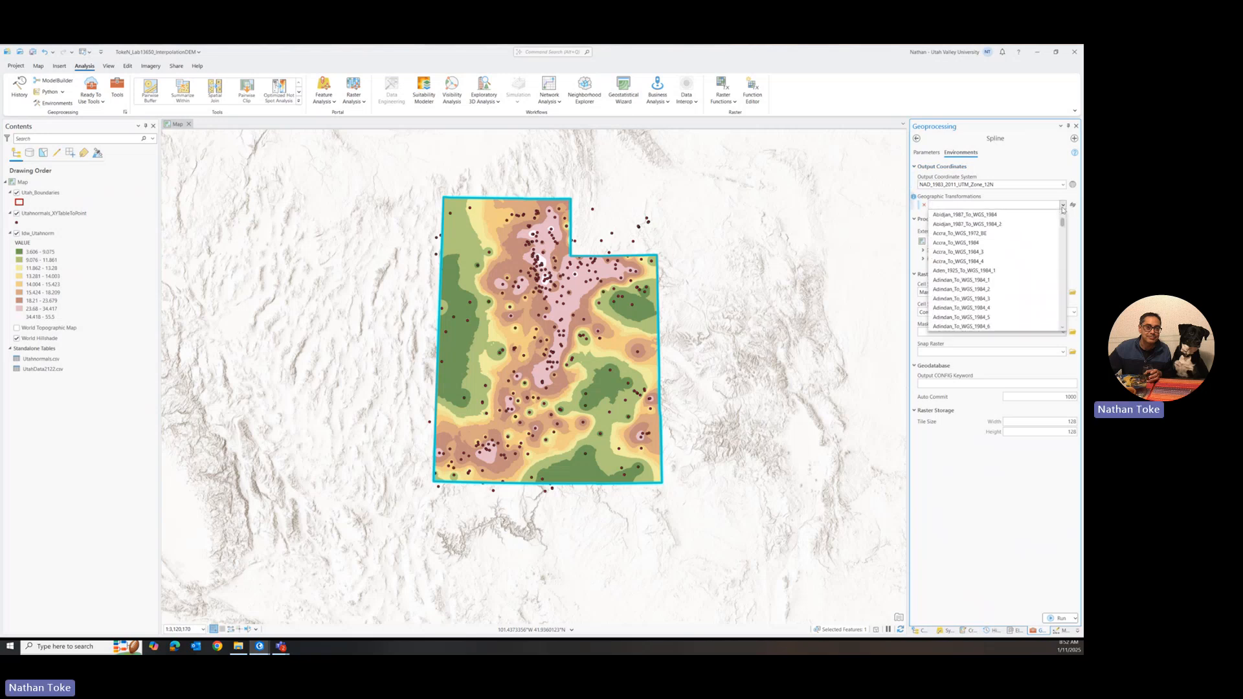
pyautogui.write('WGS_1972_BE_To_WGS_1972_1')
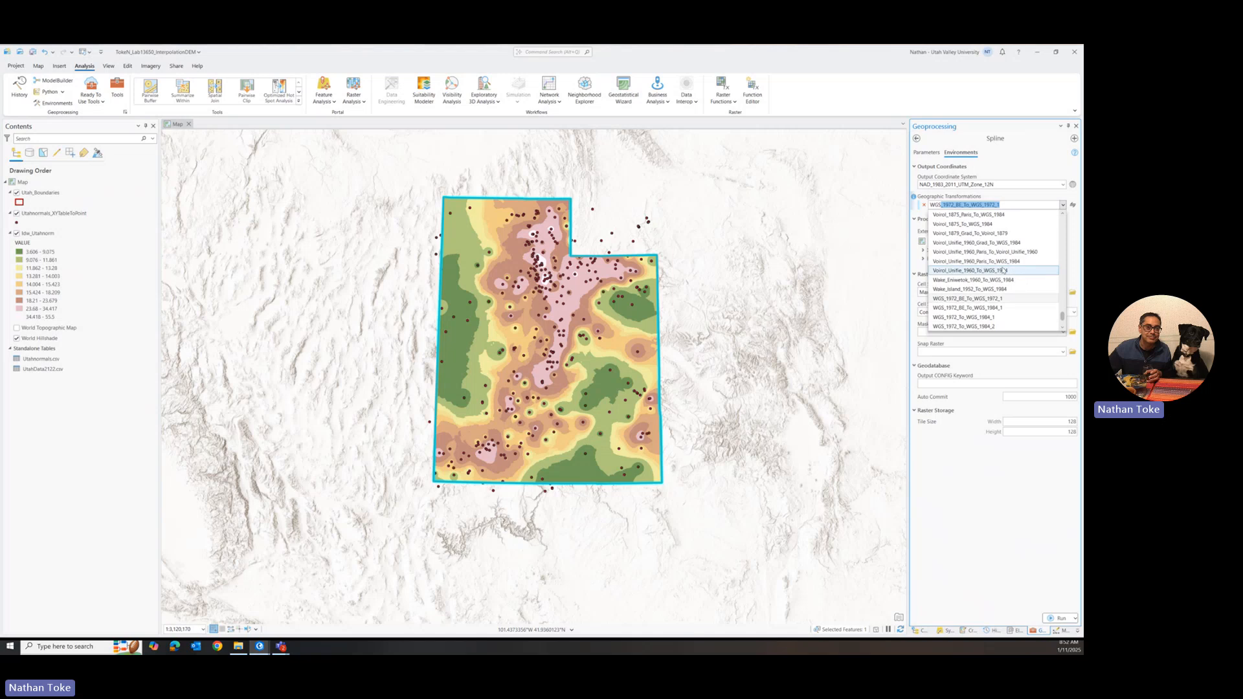
pyautogui.scroll(-2, 1002, 271)
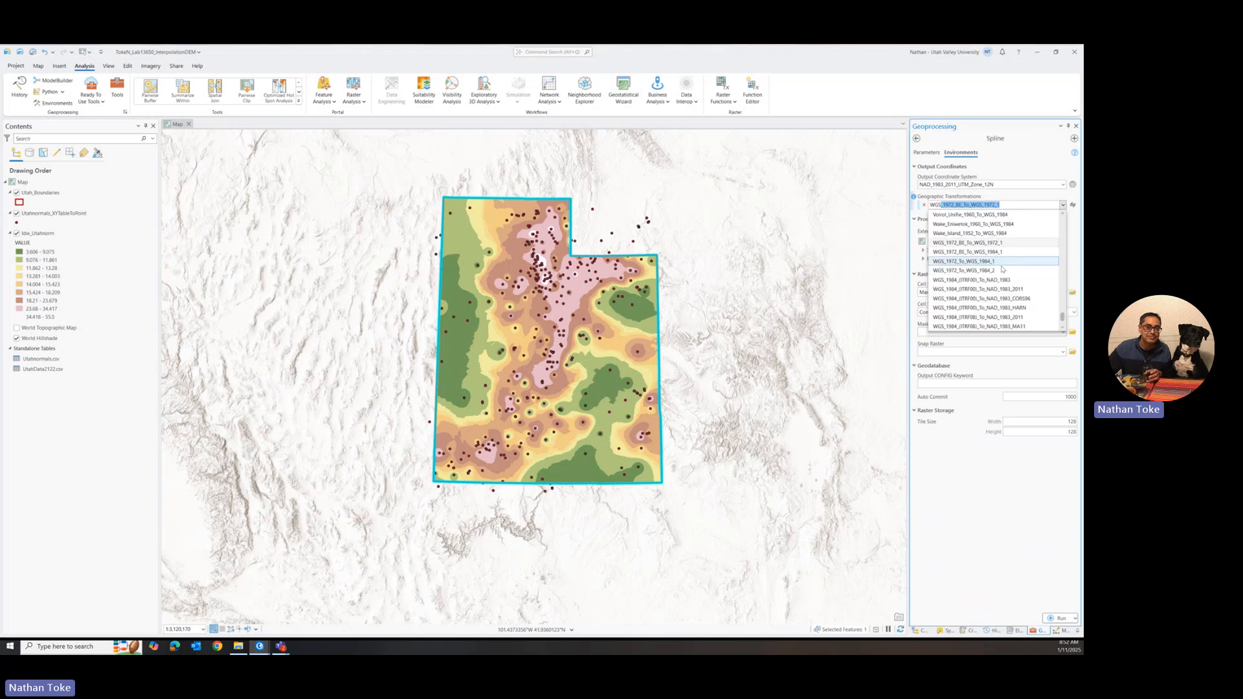
pyautogui.click(998, 318)
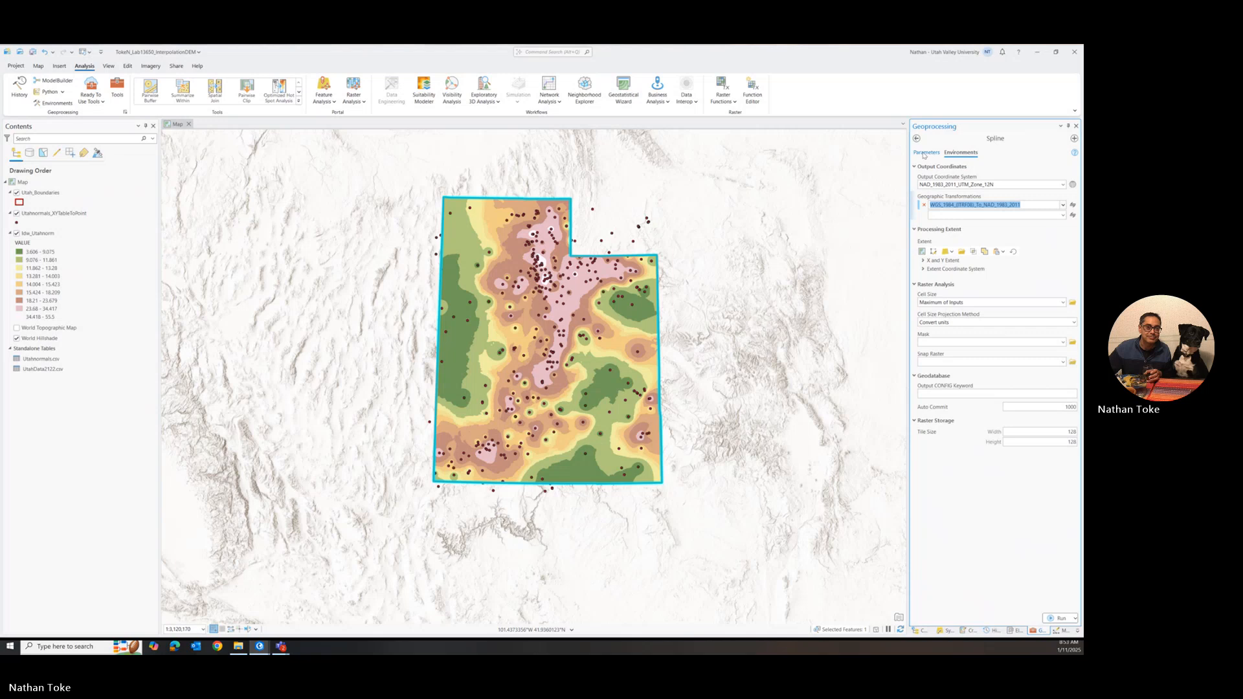
# Step: Set both the processing extent and the mask of the Spline tool to Utah_Boundaries
pyautogui.click(949, 251)
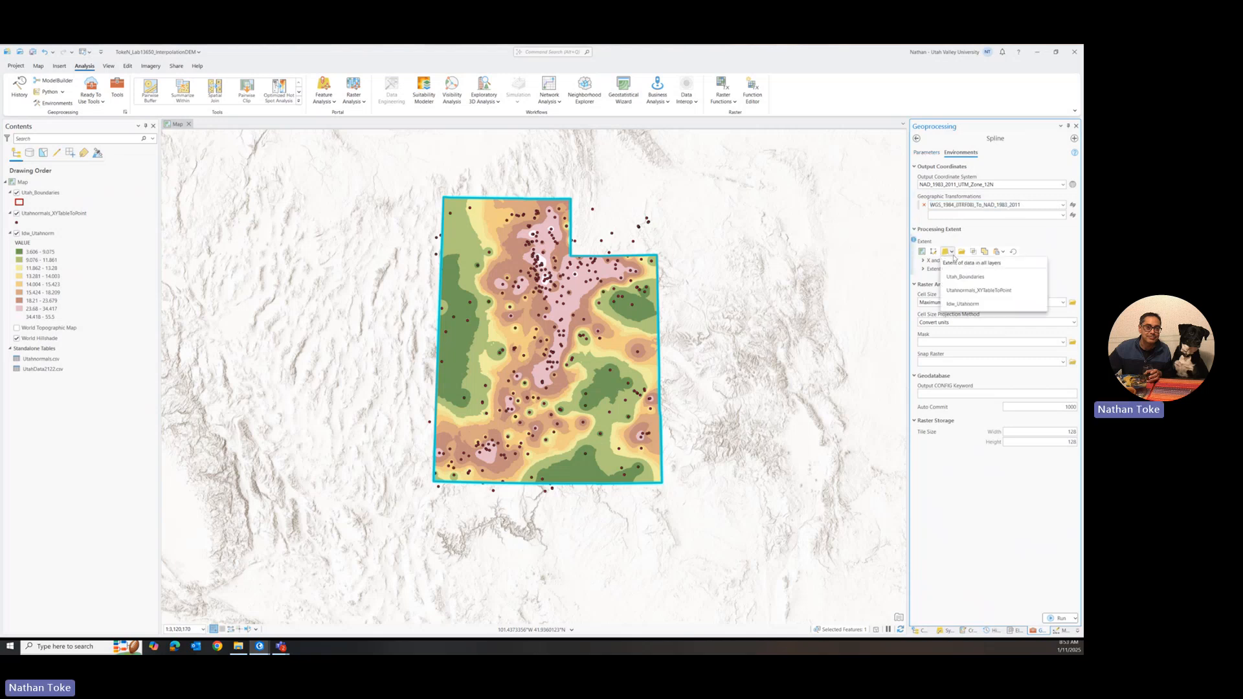
pyautogui.click(960, 278)
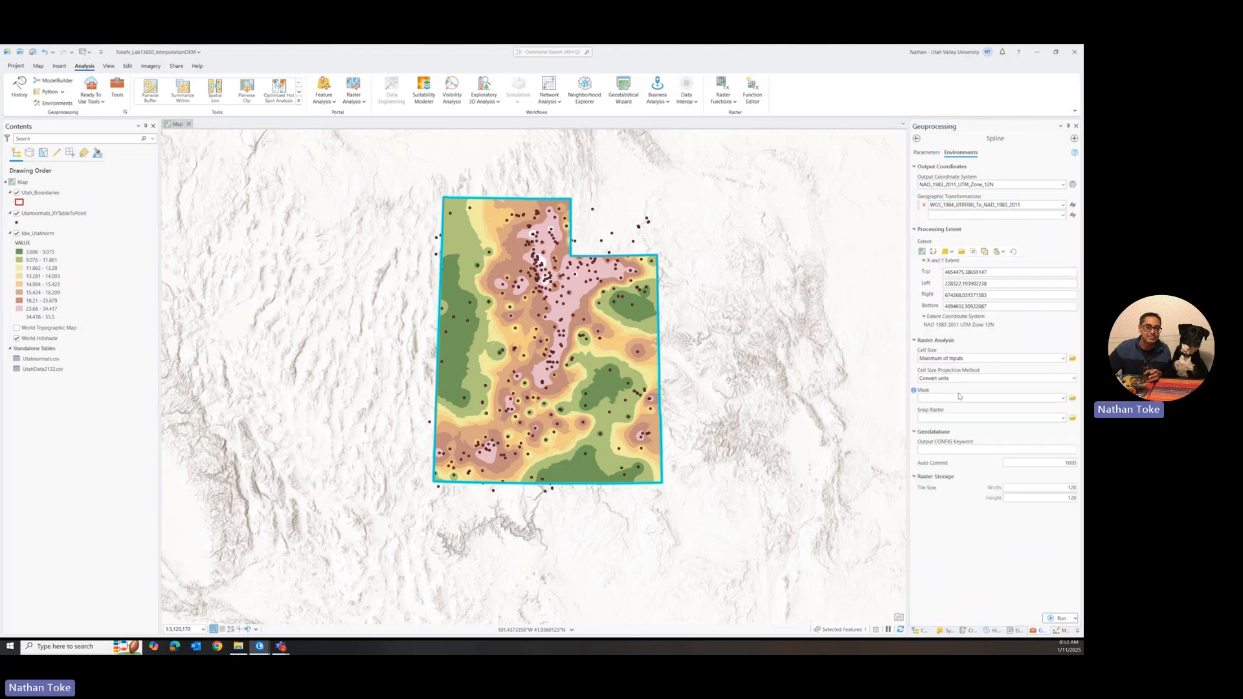
pyautogui.click(1063, 398)
pyautogui.click(989, 408)
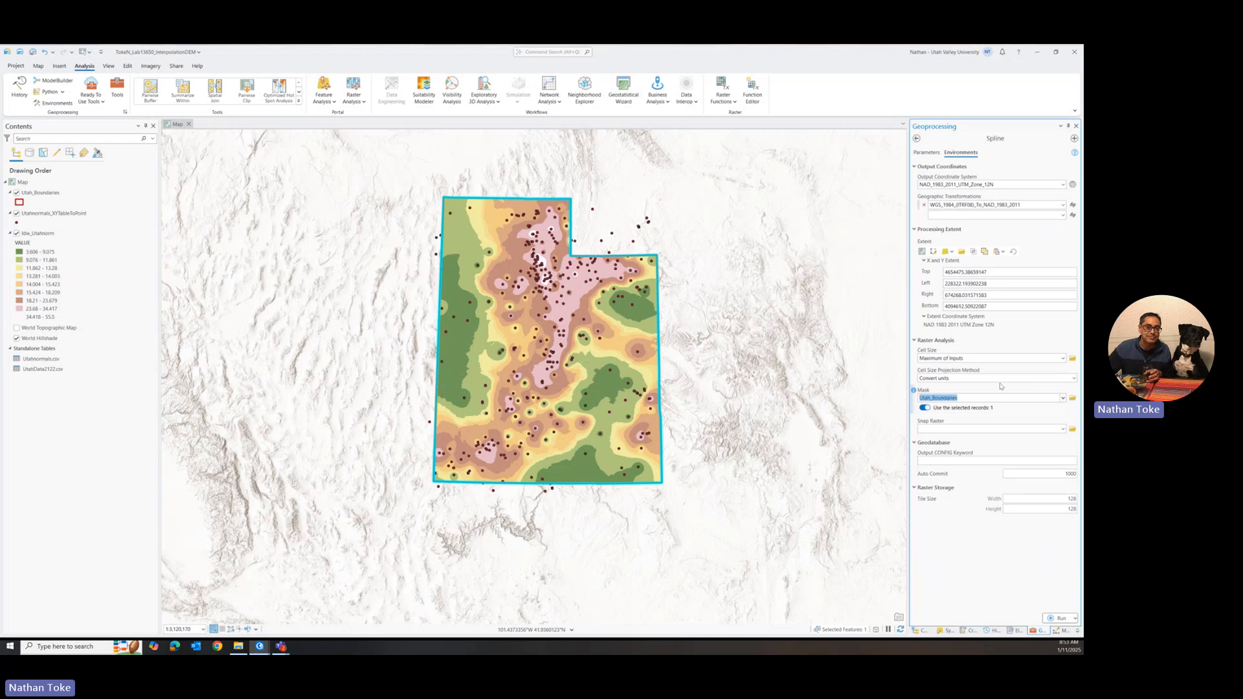
# Step: Set the output cell size of the Spline tool to 2000
pyautogui.click(926, 154)
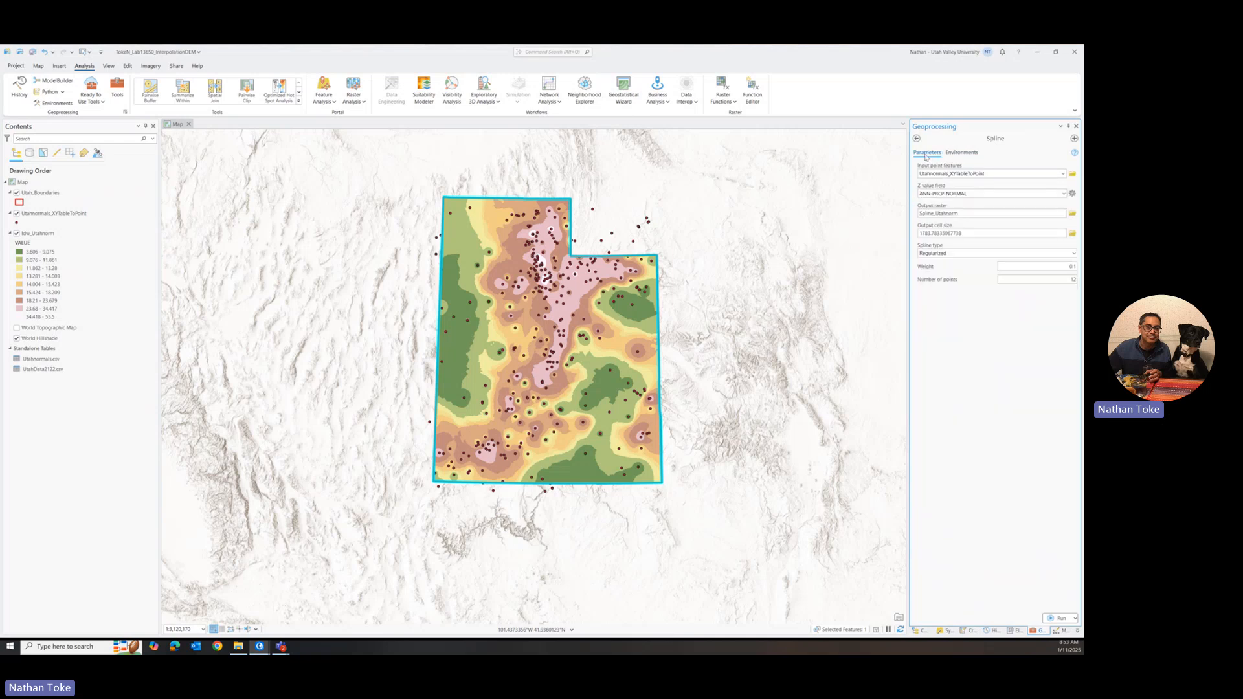
pyautogui.doubleClick(978, 233)
pyautogui.write('2000')
# Step: Examine the spline type options and read the help for spline type, weight and number of points, leaving the type at Regularized
pyautogui.click(1074, 253)
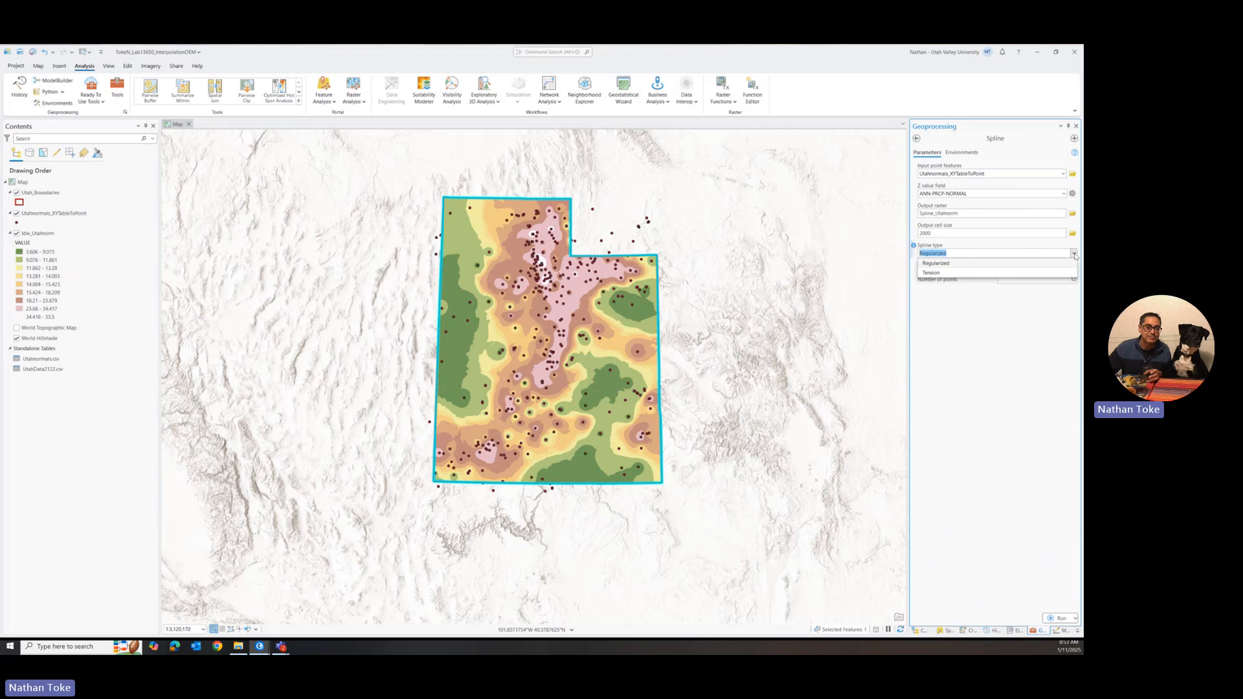
pyautogui.click(1075, 254)
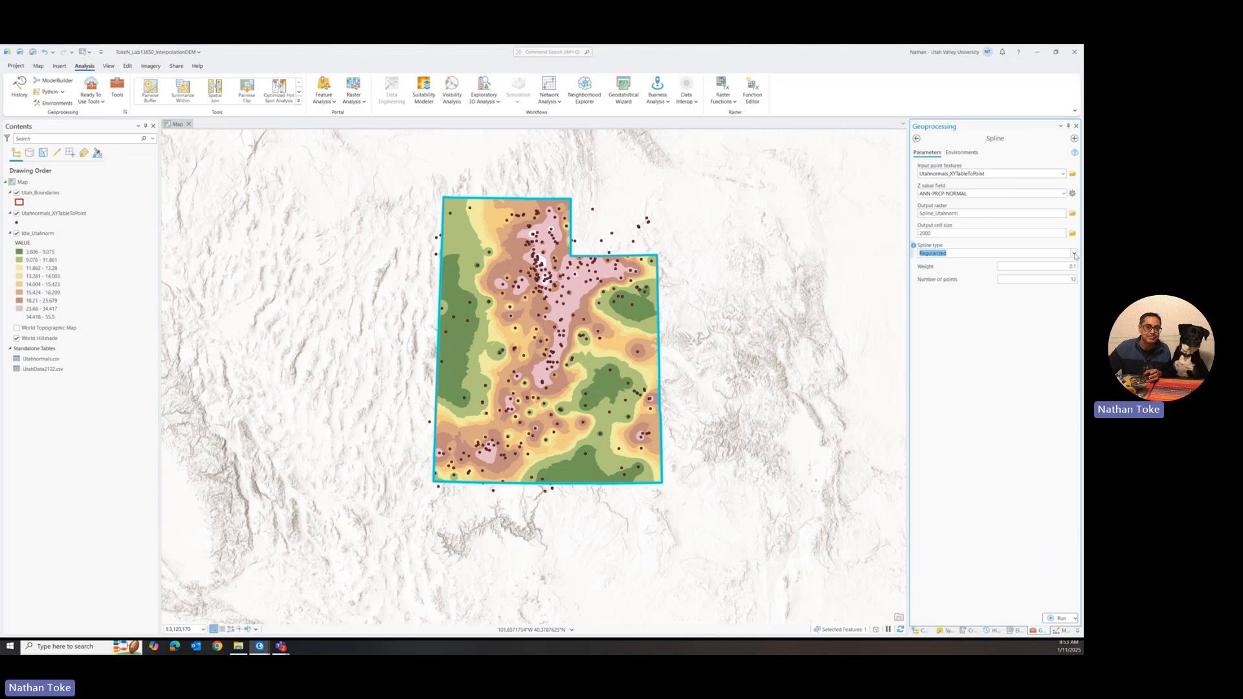
pyautogui.click(914, 246)
pyautogui.moveTo(915, 248)
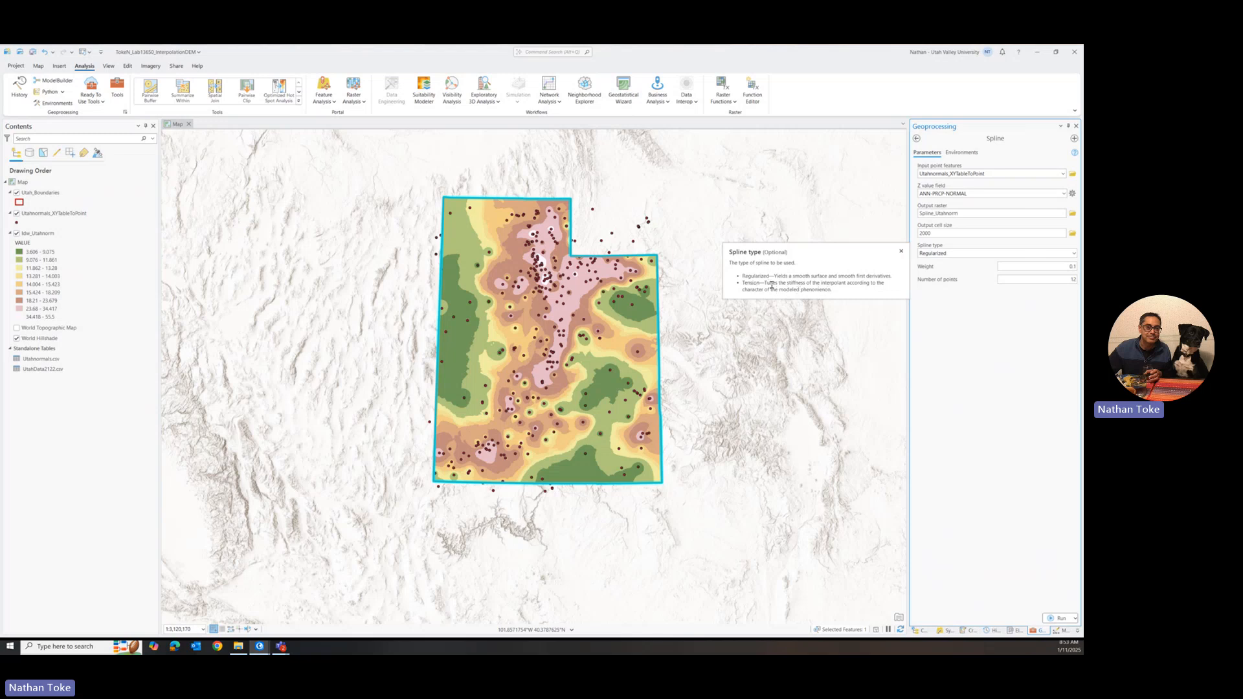
pyautogui.click(900, 252)
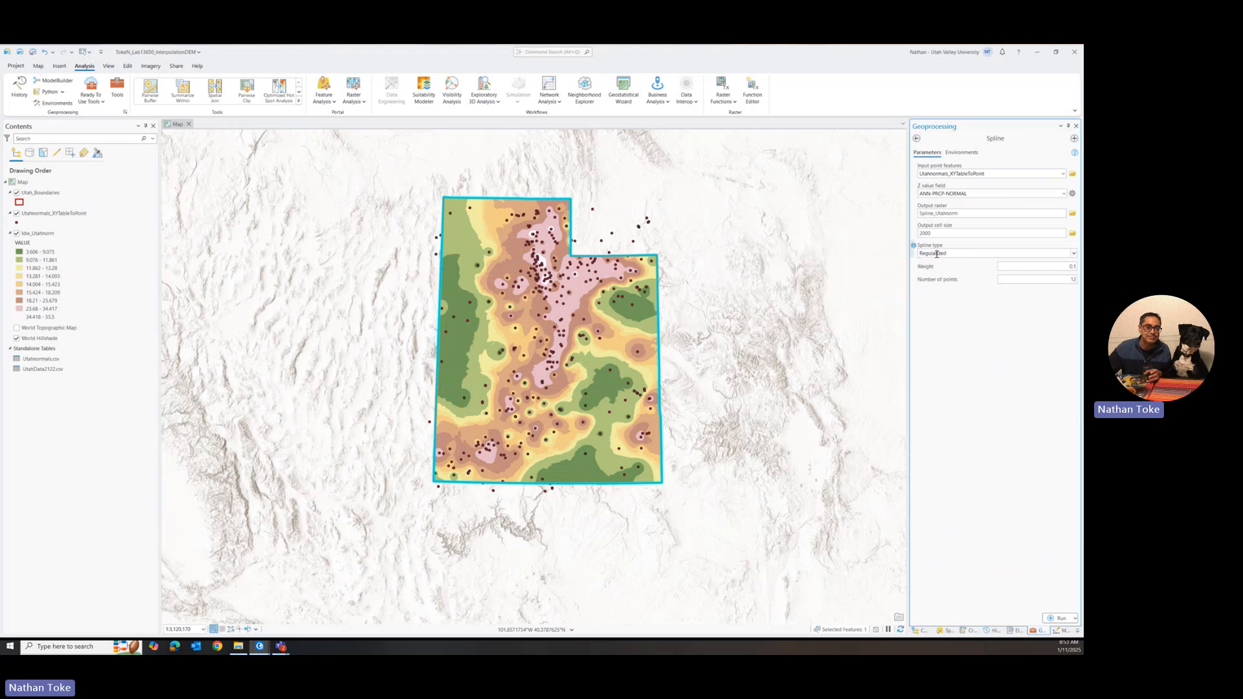
pyautogui.click(1074, 254)
pyautogui.click(968, 274)
pyautogui.click(1074, 254)
pyautogui.click(1015, 262)
pyautogui.click(913, 266)
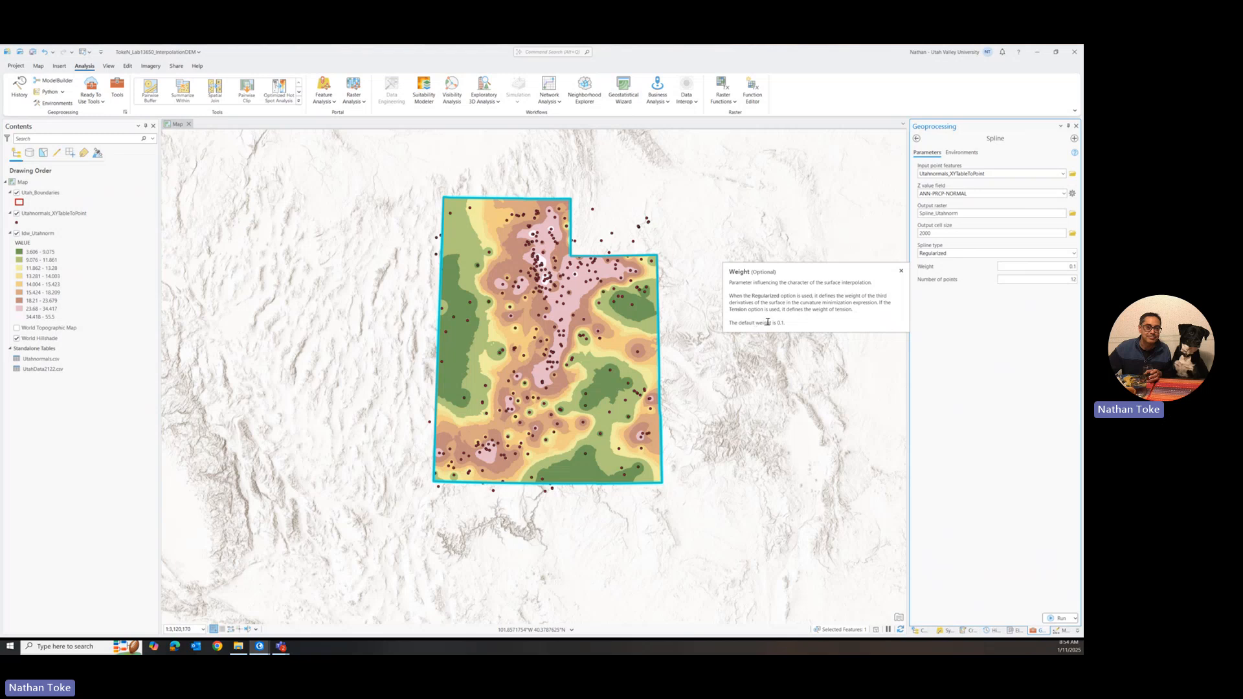
pyautogui.click(900, 271)
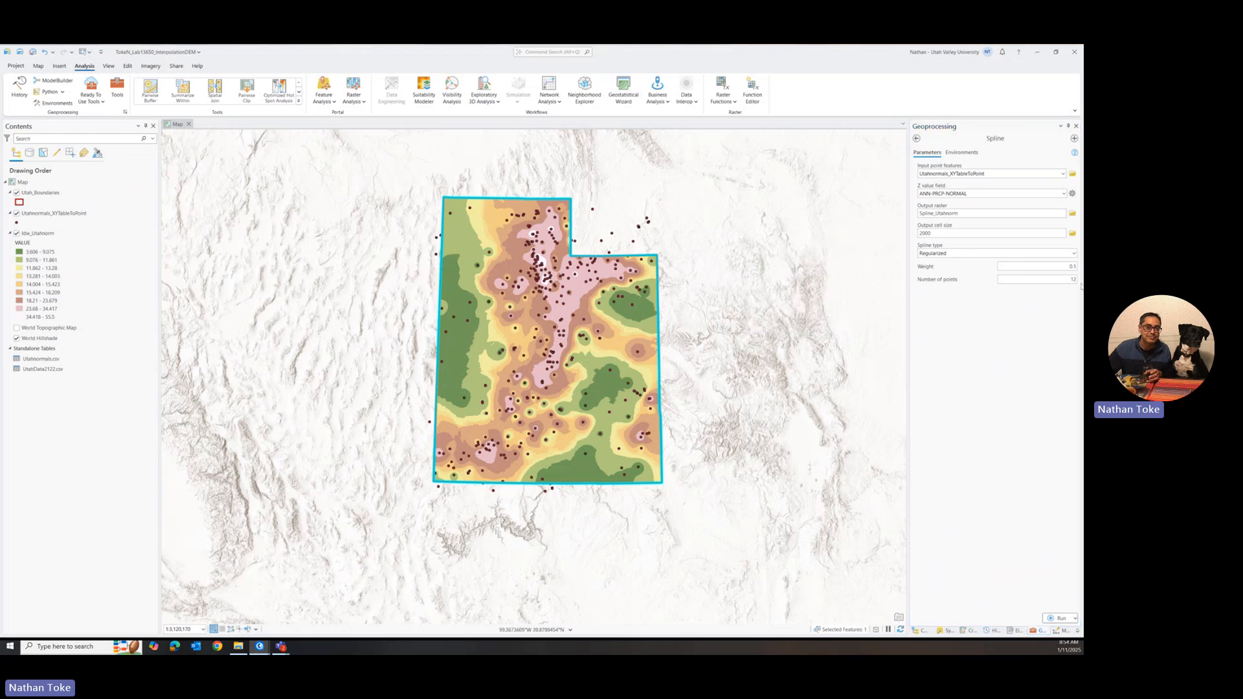
pyautogui.moveTo(914, 280)
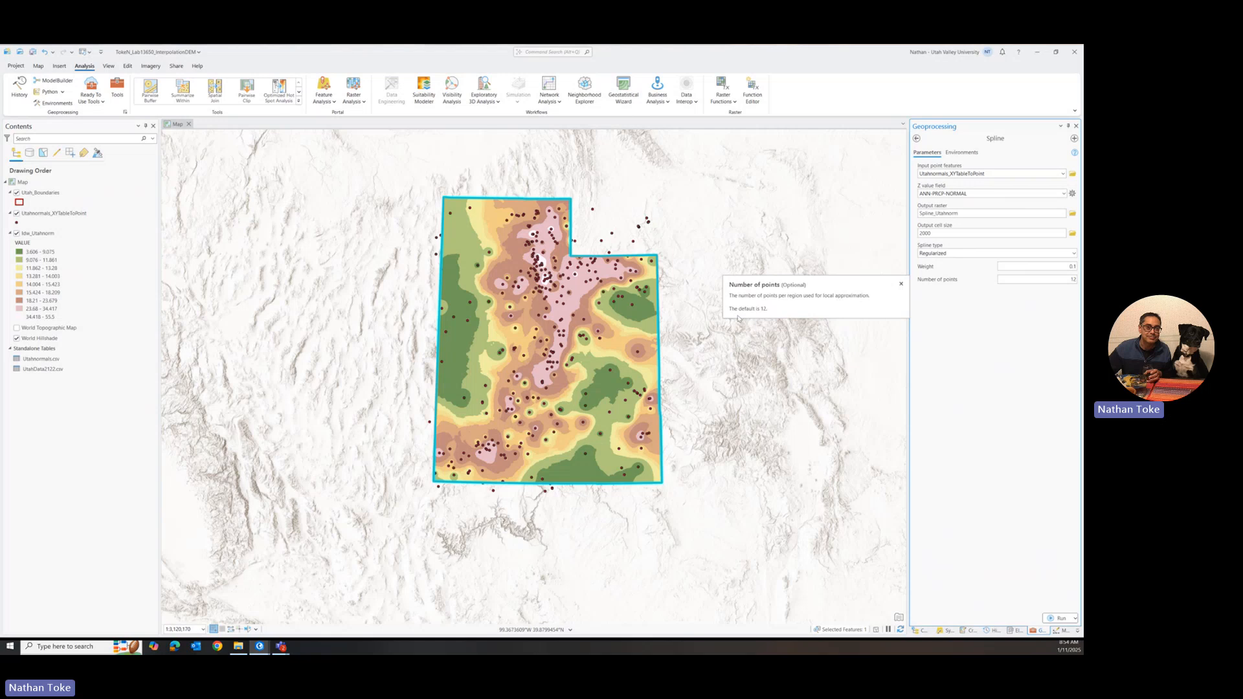
pyautogui.click(899, 284)
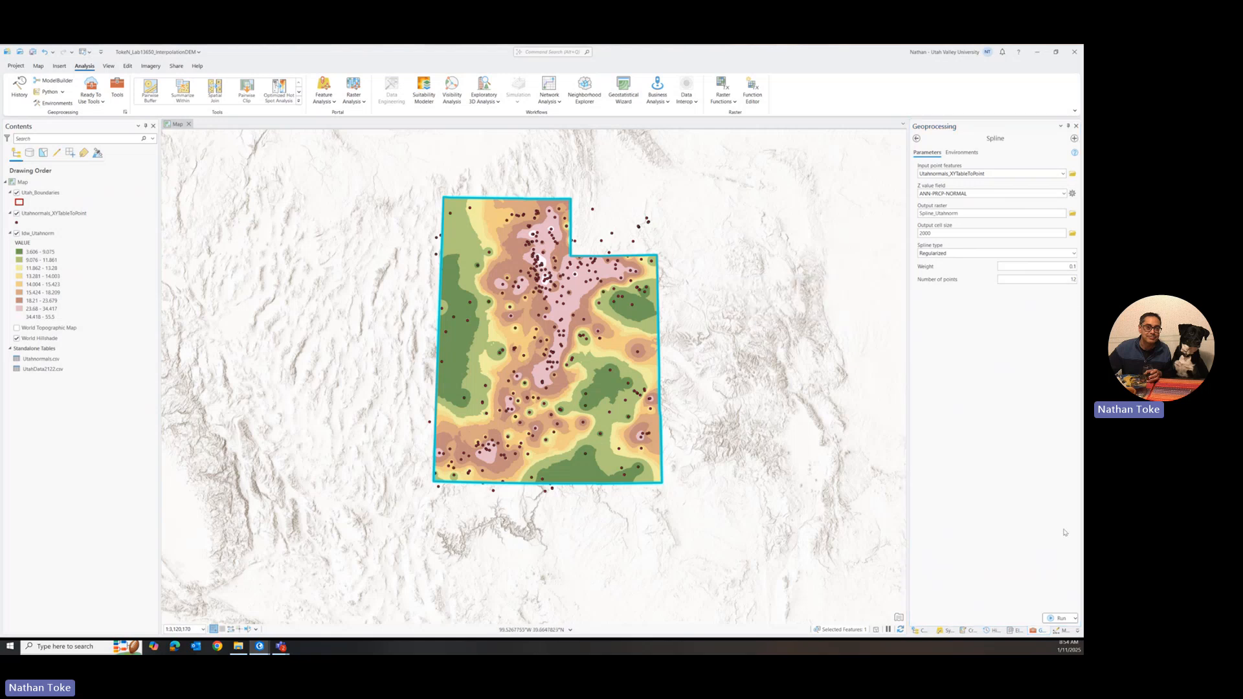
# Step: Run Spline with the Regularized type to create the Spline_Utahnorm raster
pyautogui.click(1060, 618)
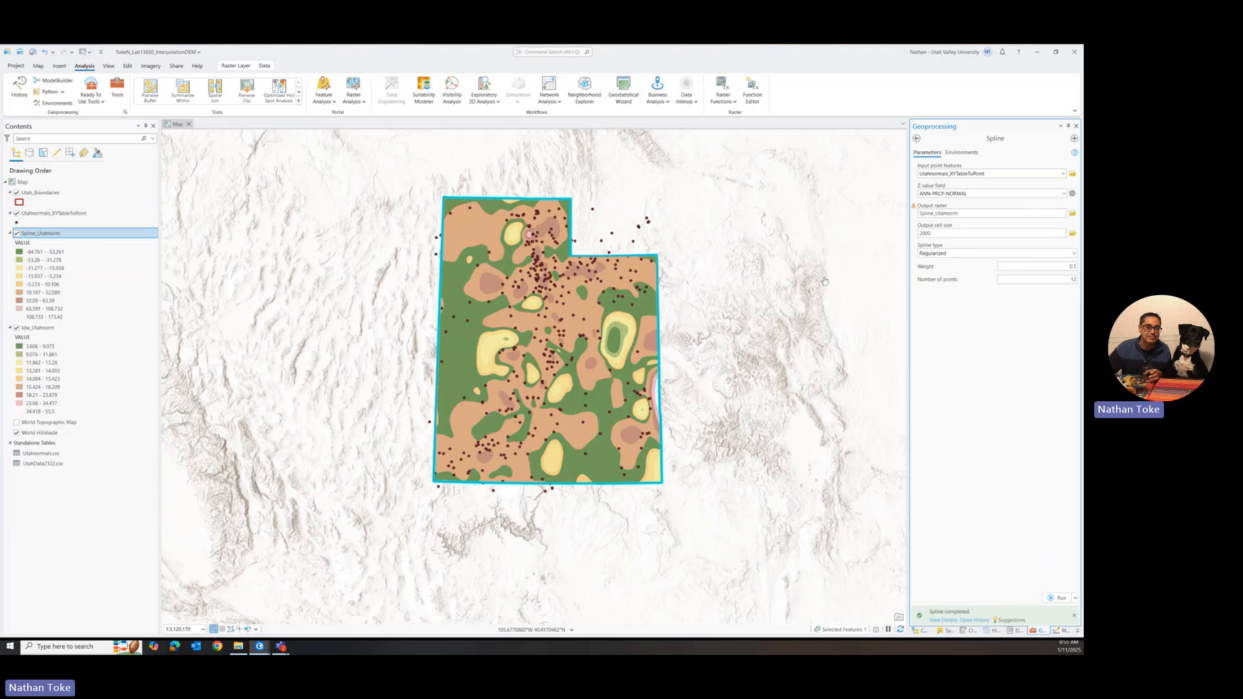
# Step: Change the spline type to Tension and rerun Spline, overwriting Spline_Utahnorm
pyautogui.click(1073, 254)
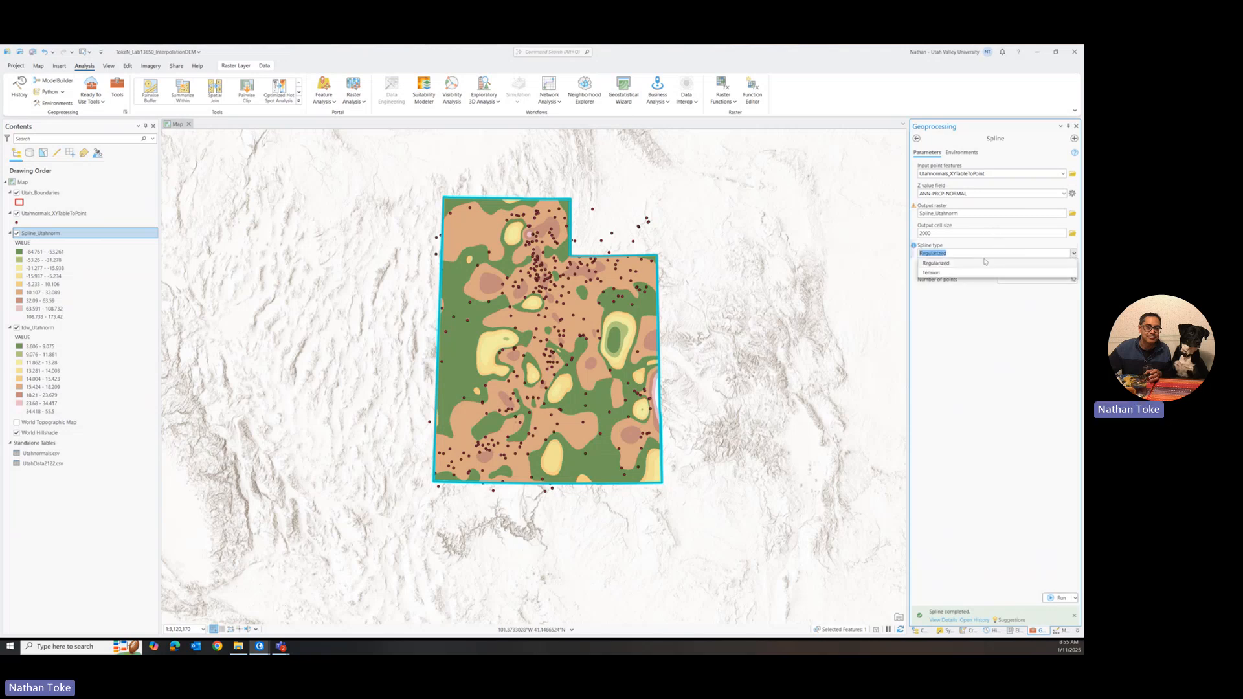
pyautogui.click(968, 272)
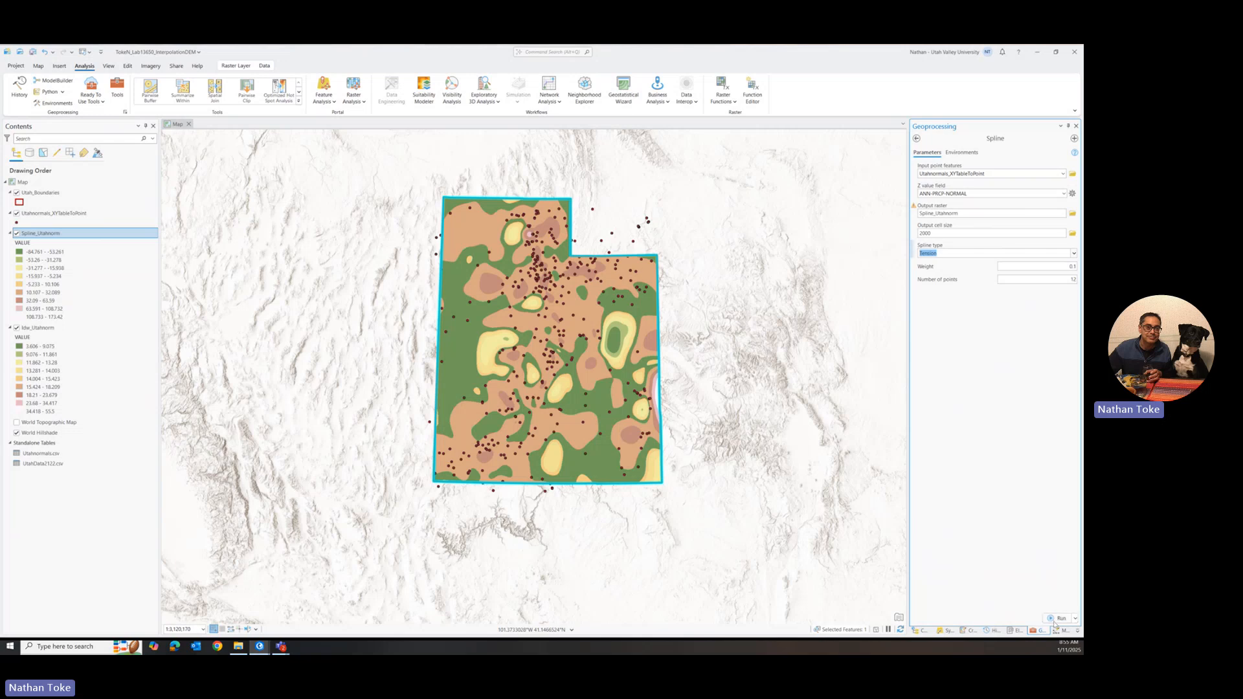
pyautogui.click(1058, 619)
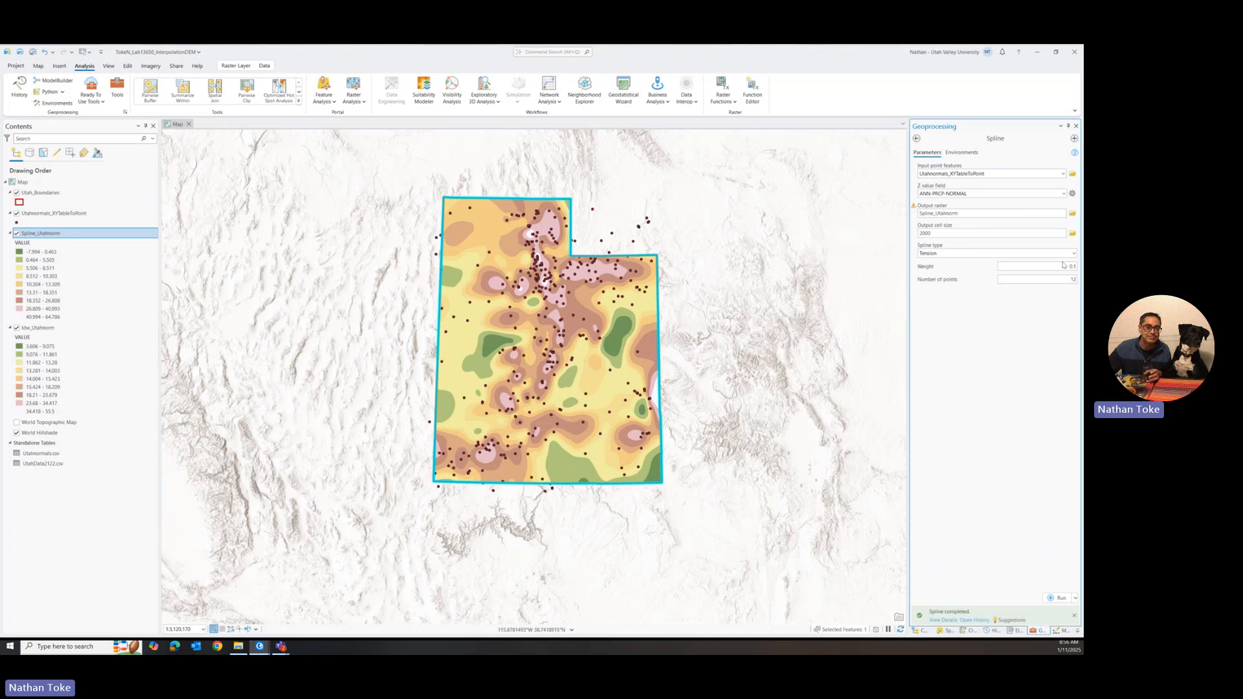
# Step: Open Empirical Bayesian Kriging with Utahnormals_XYTableToPoint as input features and ANN-PRCP-NORMAL as the Z value field
pyautogui.click(917, 138)
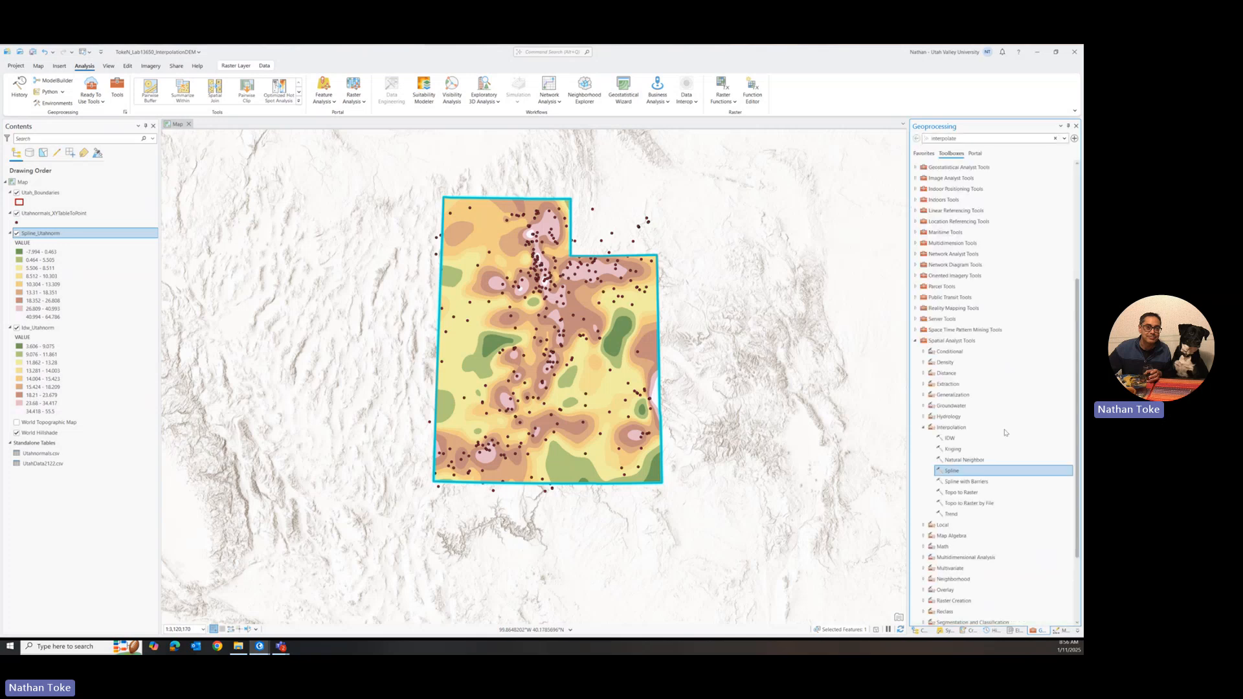
pyautogui.doubleClick(956, 449)
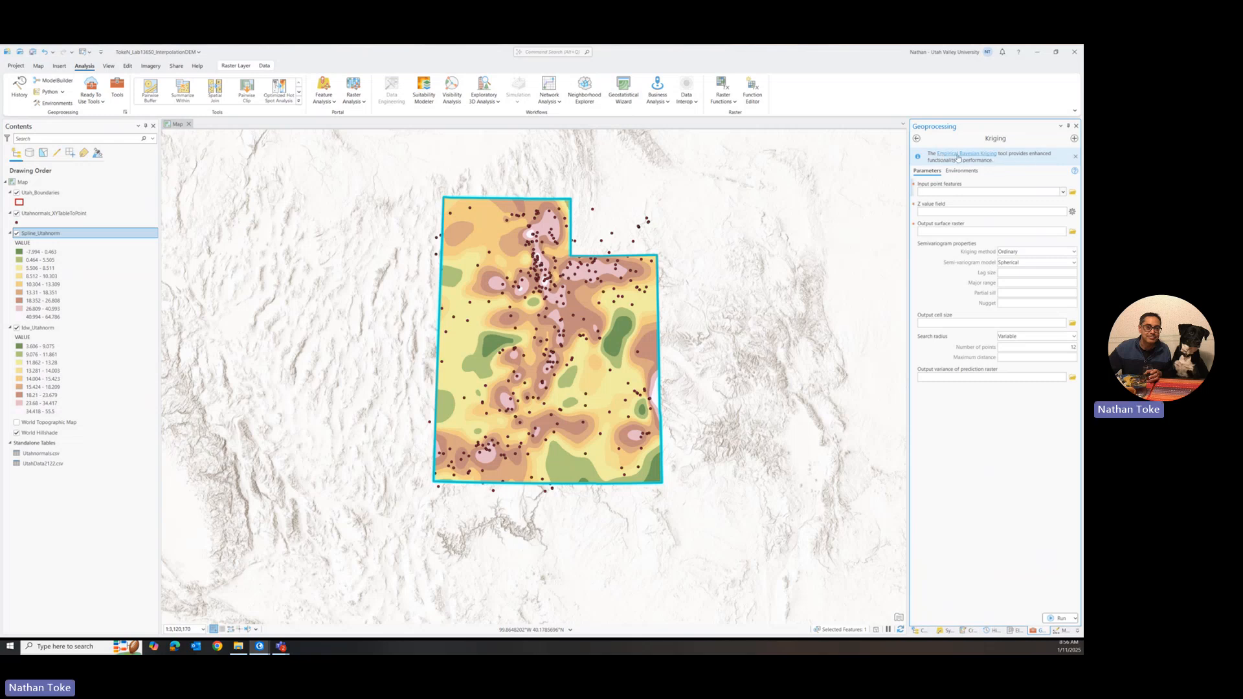
pyautogui.click(943, 155)
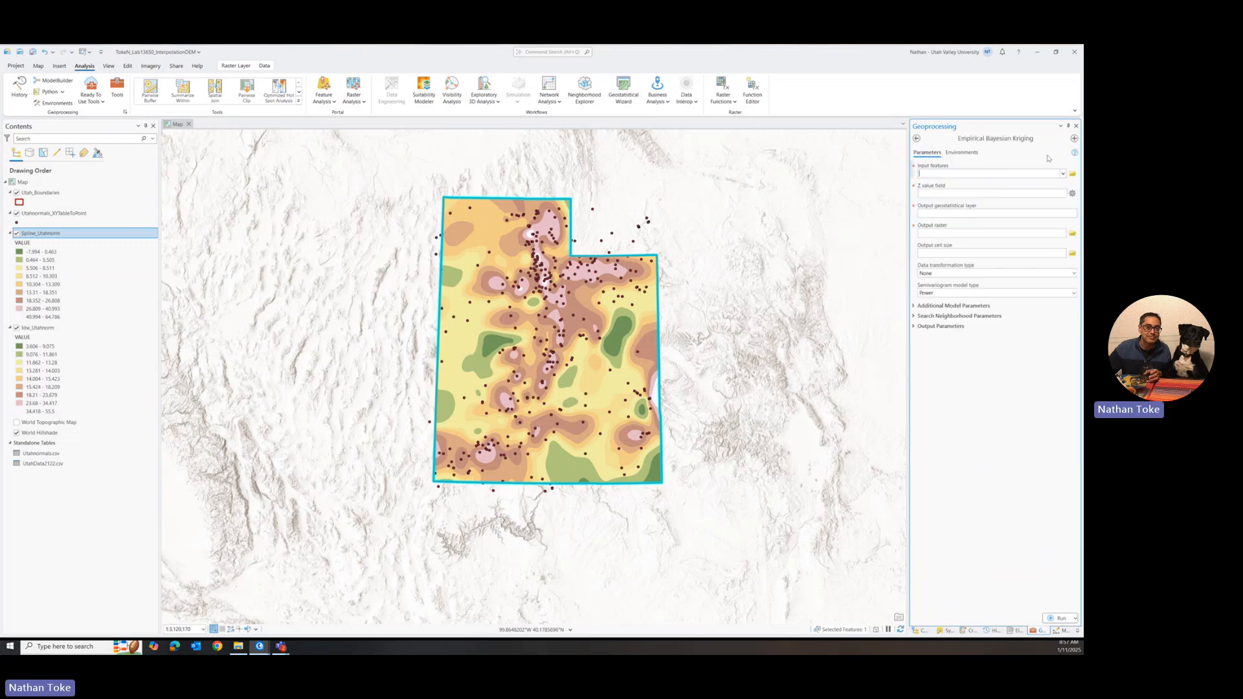
pyautogui.click(1062, 174)
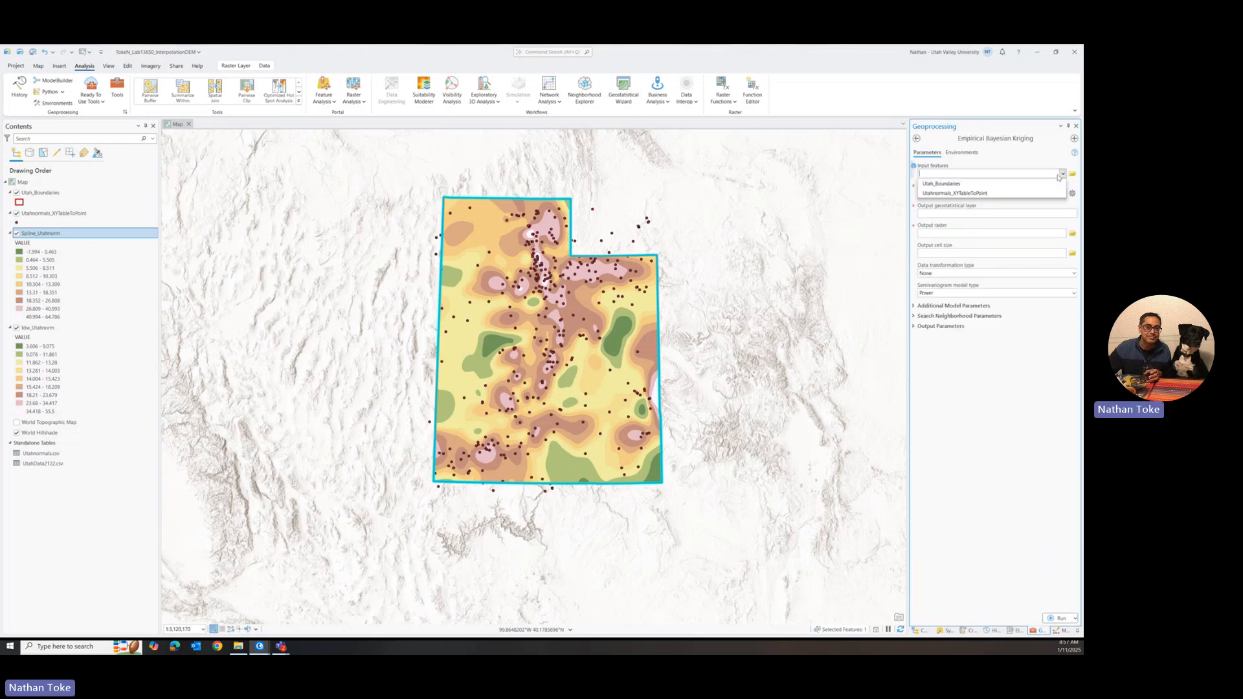
pyautogui.click(960, 193)
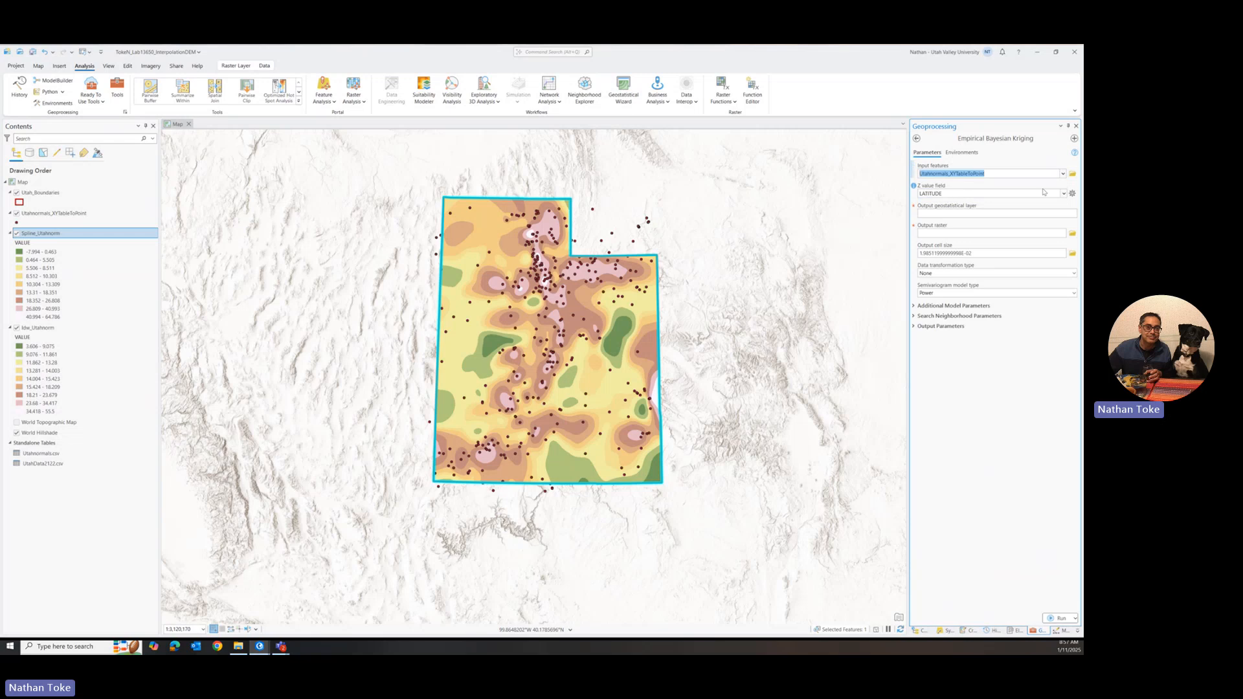
pyautogui.click(1062, 193)
pyautogui.click(975, 232)
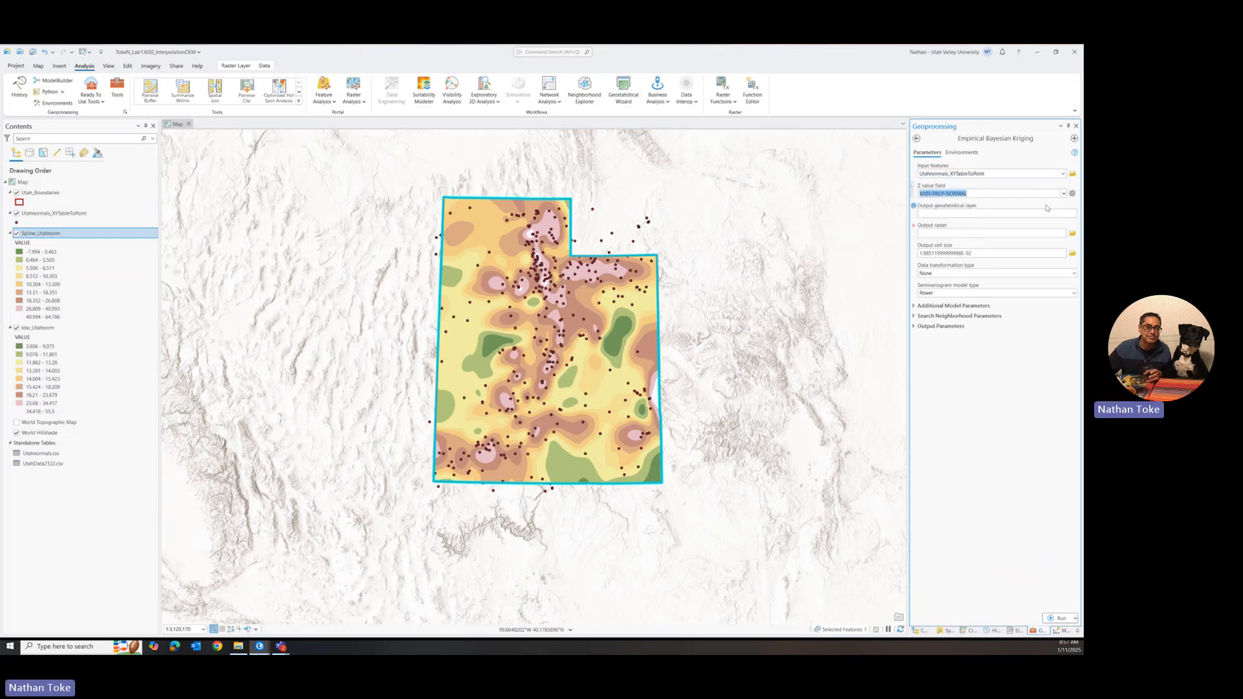
# Step: Set the output coordinate system from Spline_Utahnorm to NAD_1983_2011_UTM_Zone_12N with the WGS_1984_(ITRF08)_To_NAD_1983_2011 transformation
pyautogui.click(952, 153)
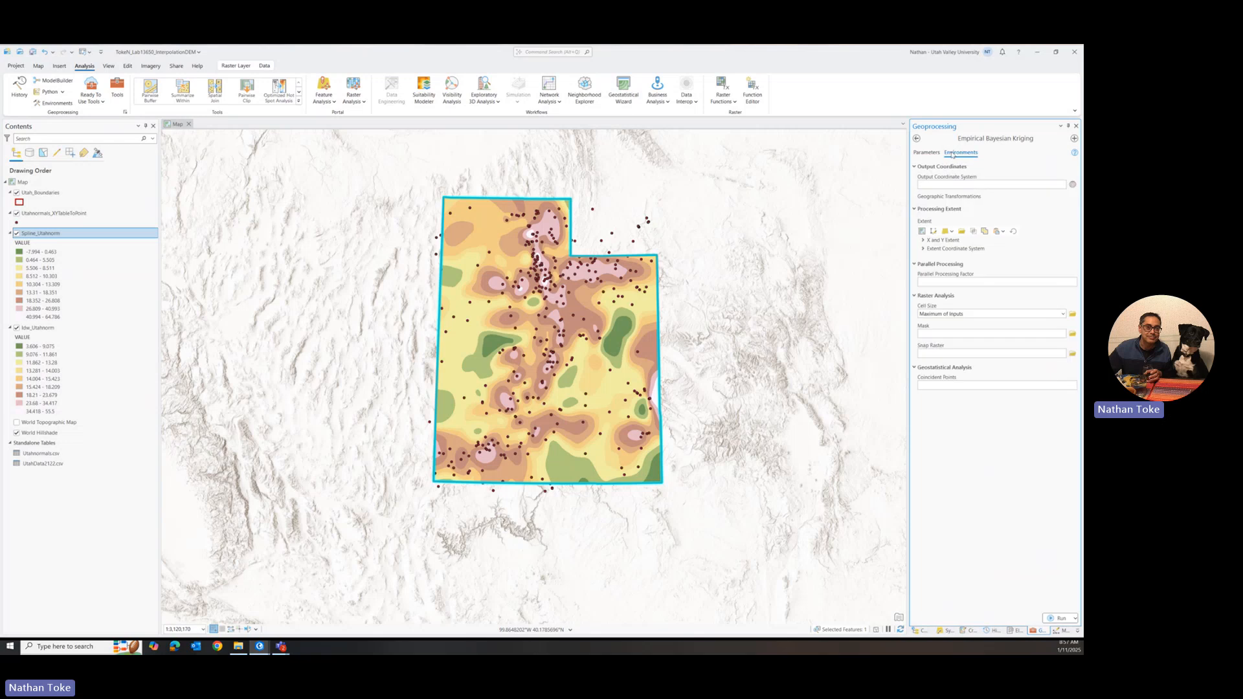
pyautogui.click(1062, 184)
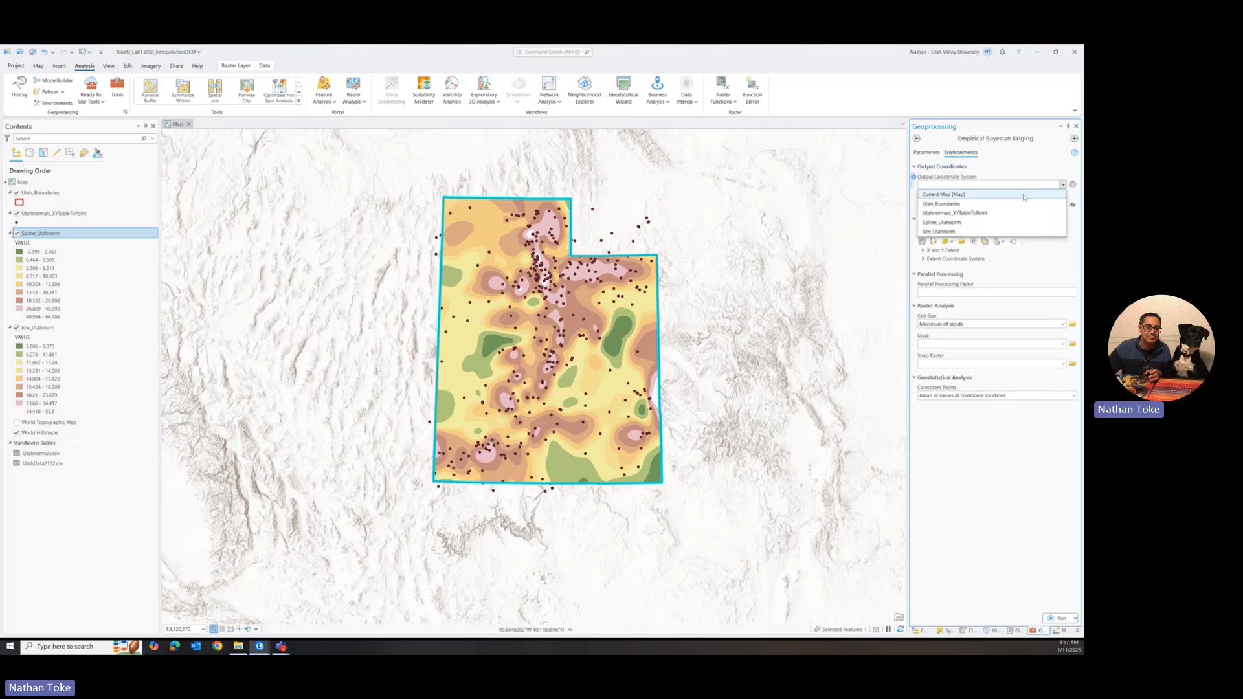
pyautogui.click(952, 224)
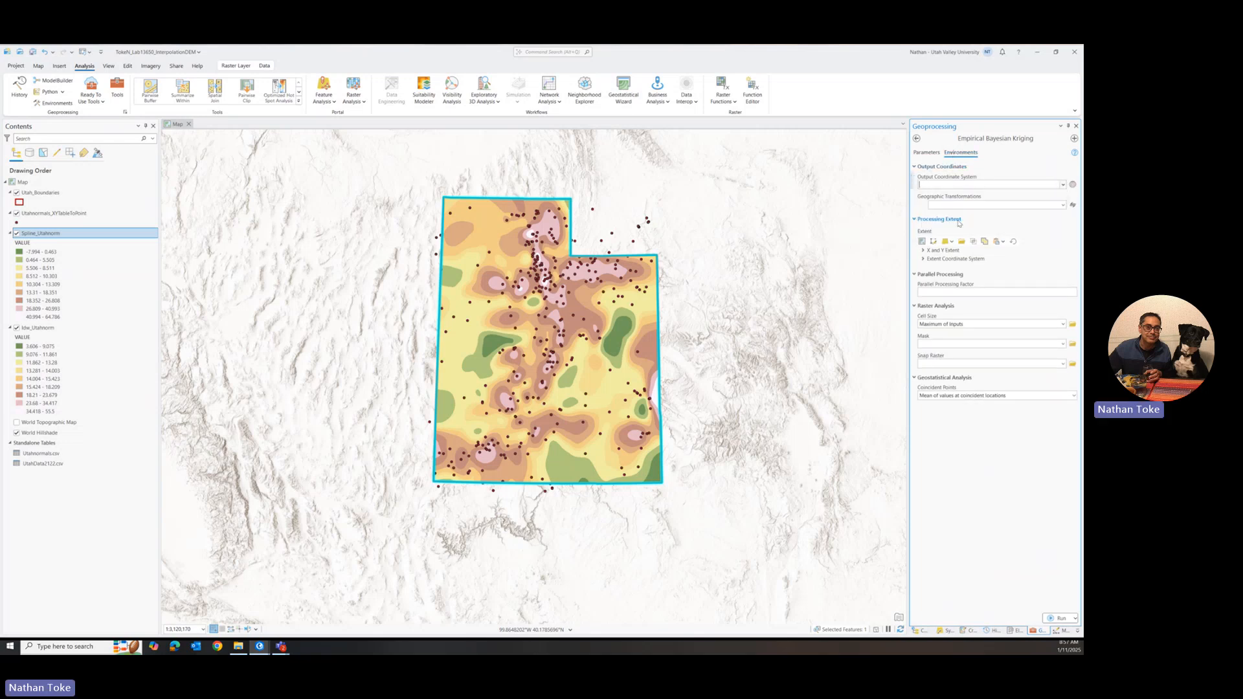
pyautogui.click(1062, 205)
pyautogui.write('W')
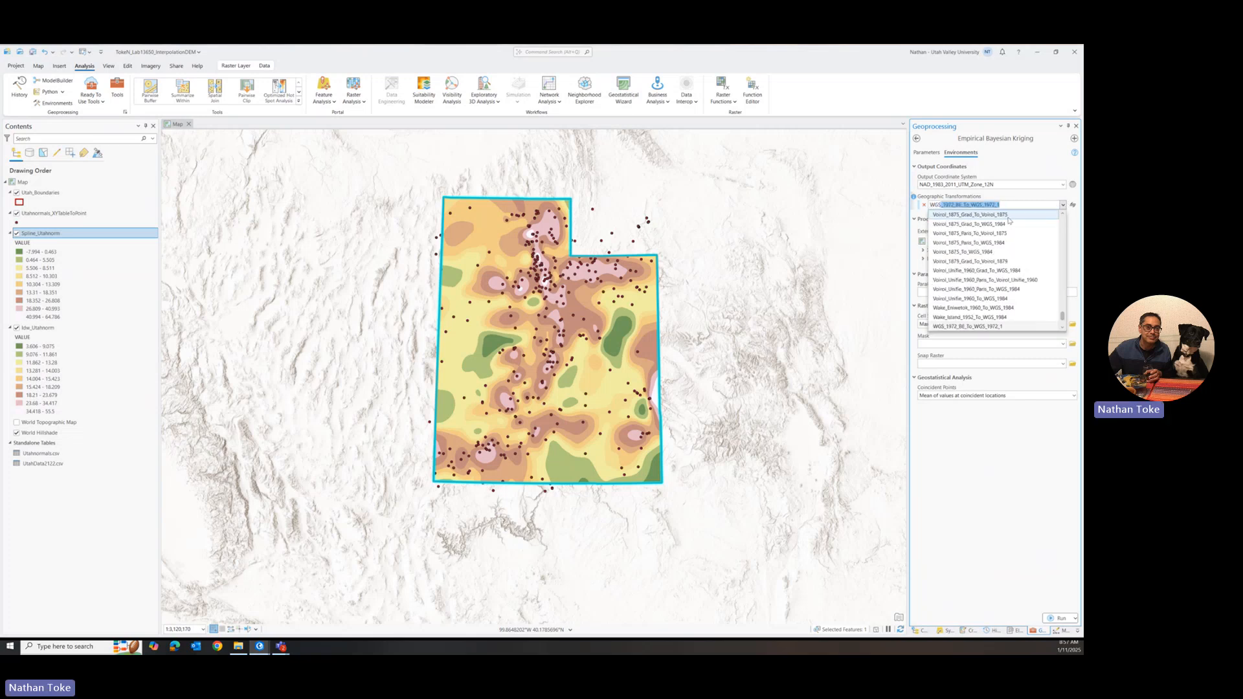
pyautogui.write('GS')
pyautogui.scroll(-3, 1013, 261)
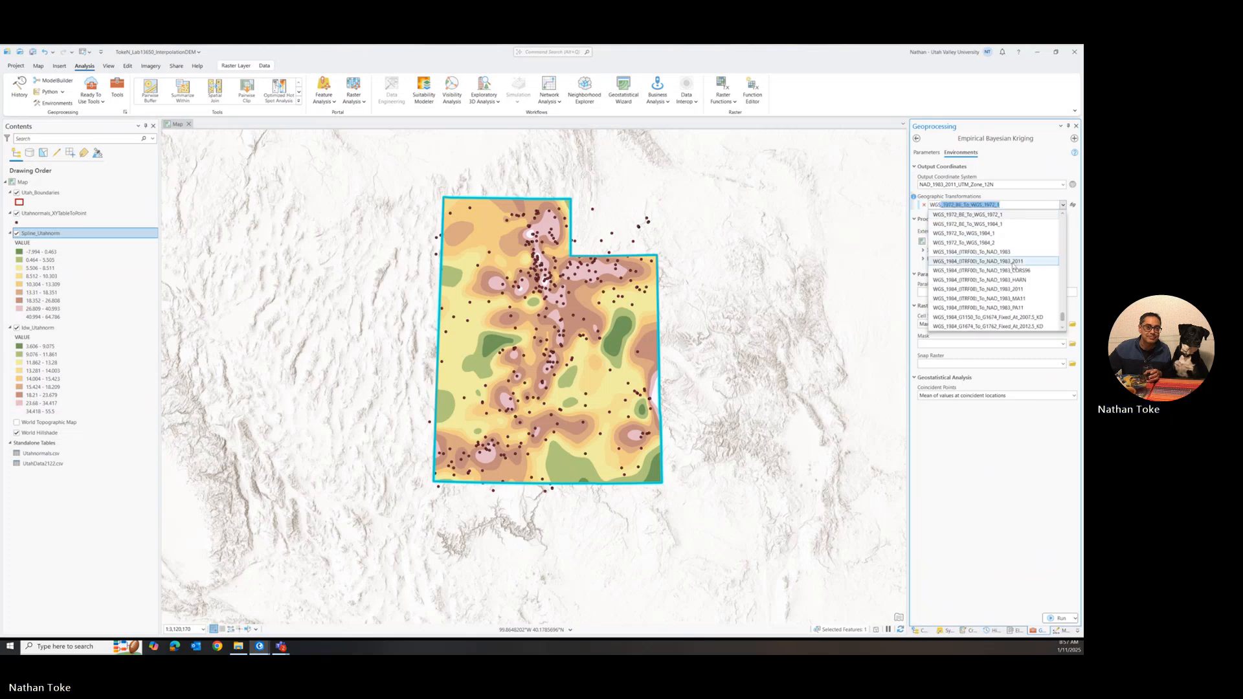
pyautogui.click(1011, 289)
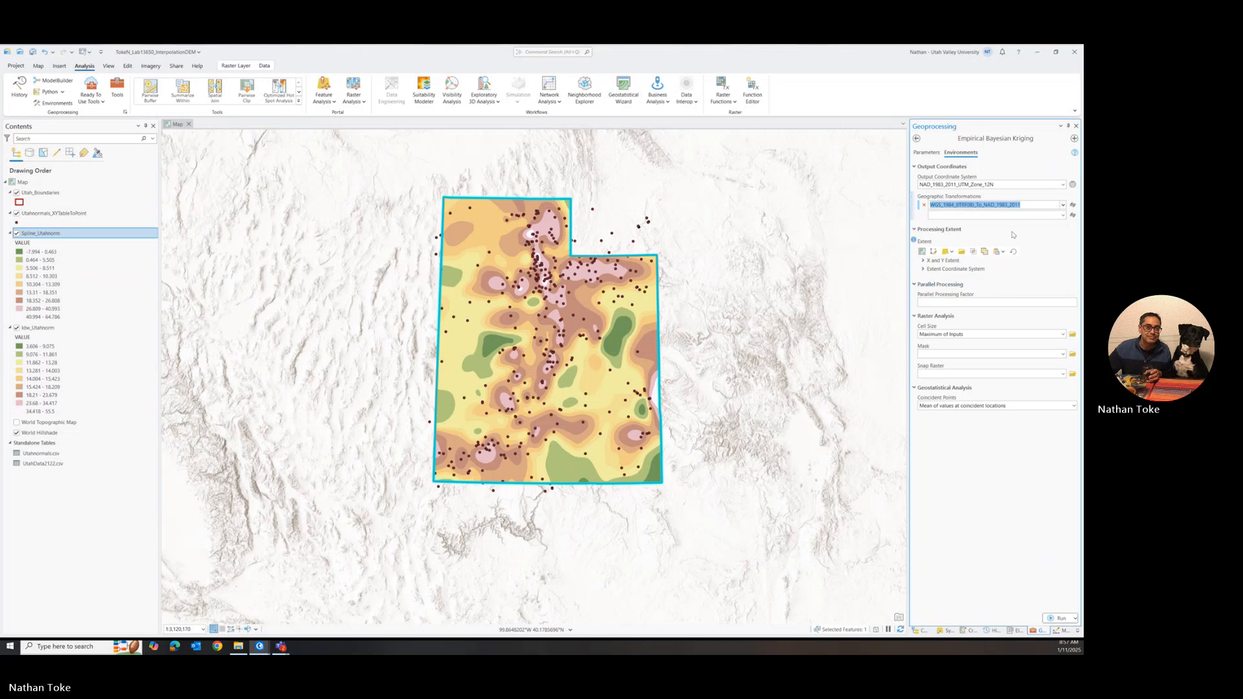
# Step: Set the processing extent to the data in all layers and the mask to Utah_Boundaries
pyautogui.click(951, 252)
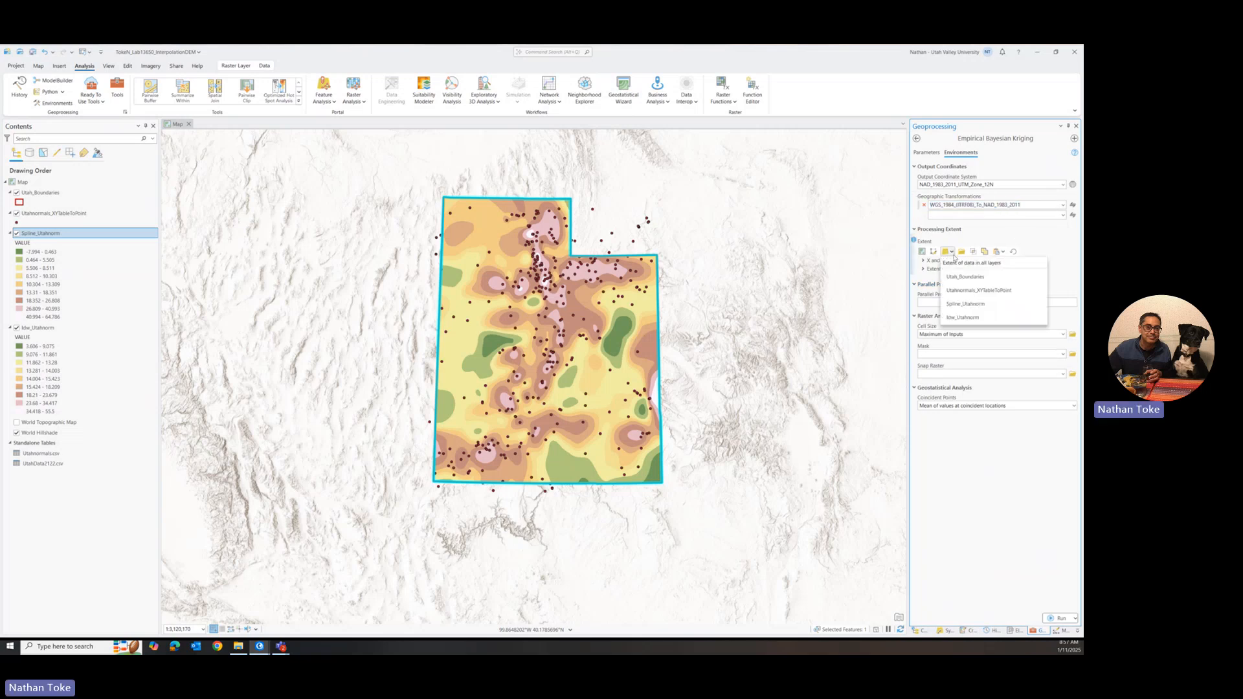
pyautogui.click(957, 262)
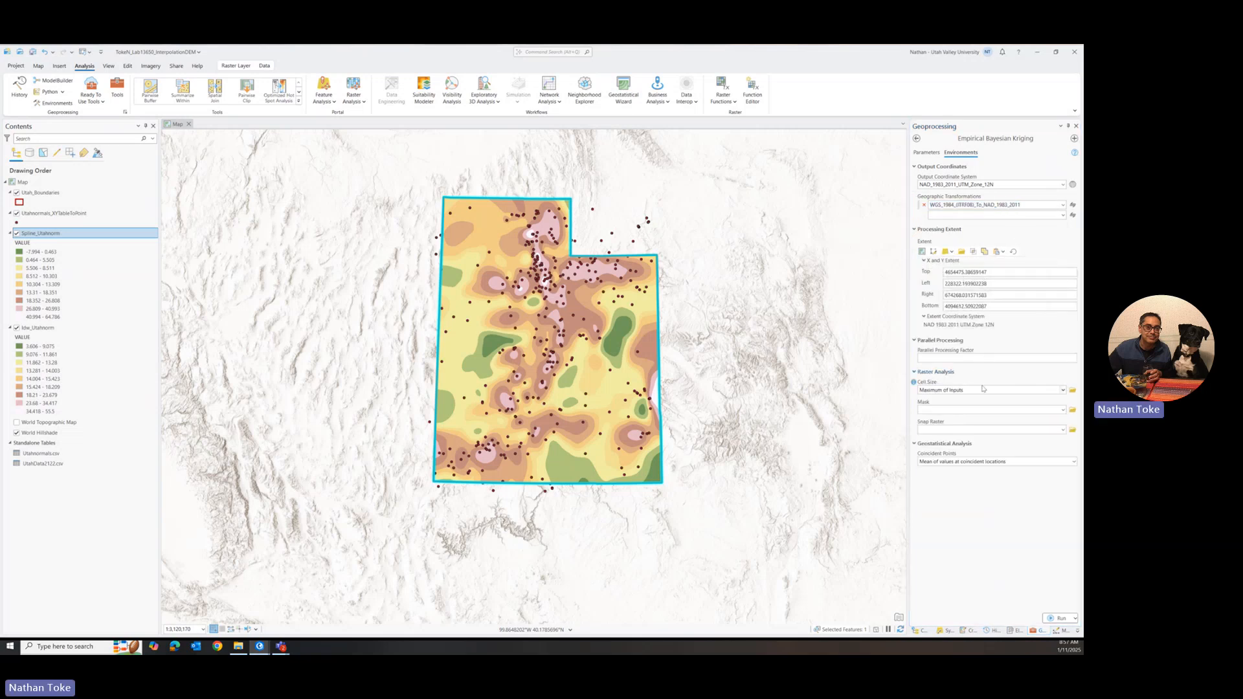
pyautogui.click(1062, 410)
pyautogui.click(941, 419)
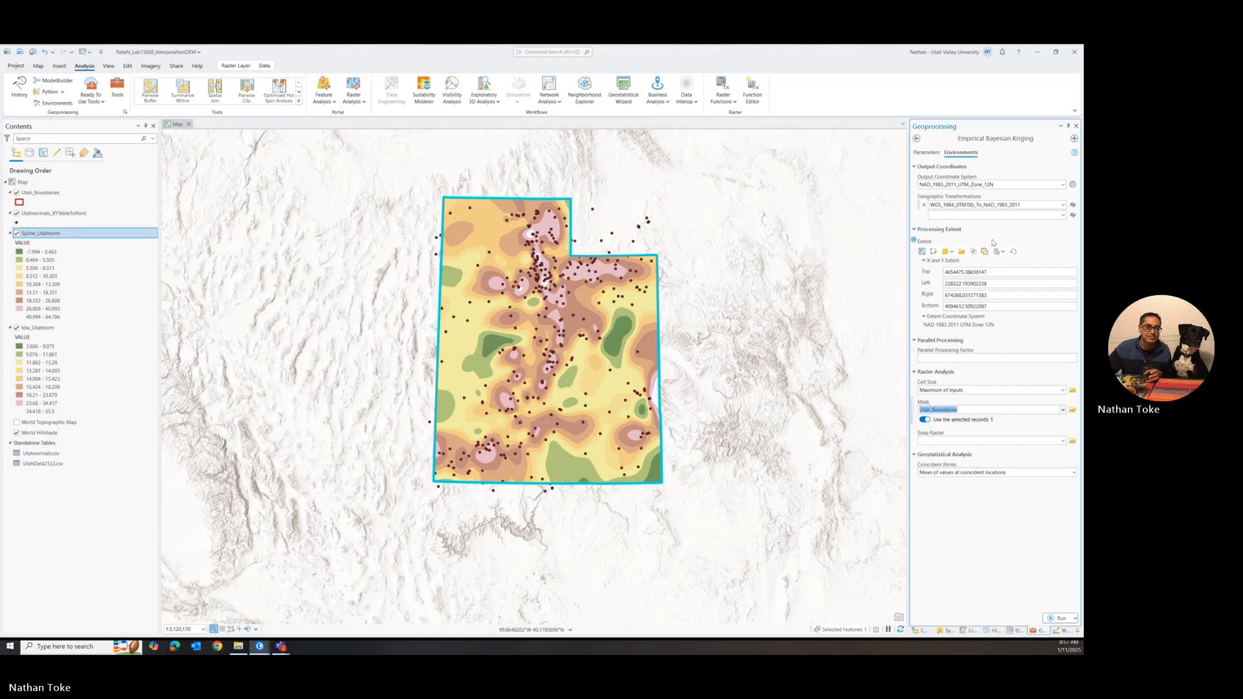
# Step: Set the output cell size to 2000, the output raster to ebkrig_utahnorm and the geostatistical layer to ebkstat_utahnorm
pyautogui.click(927, 153)
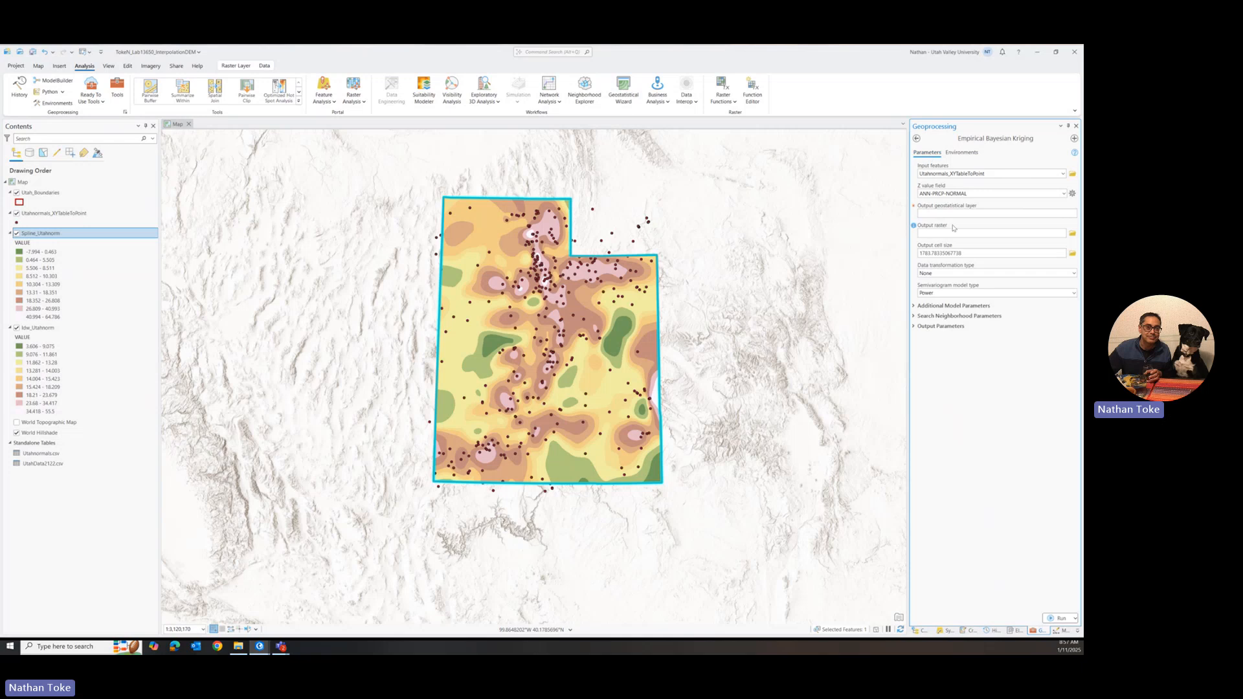
pyautogui.moveTo(952, 253); pyautogui.dragTo(890, 255)
pyautogui.write('2000')
pyautogui.write('kri')
pyautogui.write('m')
pyautogui.click(974, 212)
pyautogui.write('ebkk_')
pyautogui.press('BackSpace')
pyautogui.write('stat_utahnorm')
# Step: Set the data transformation type to Log empirical and read the help for the semivariogram model type
pyautogui.moveTo(915, 266)
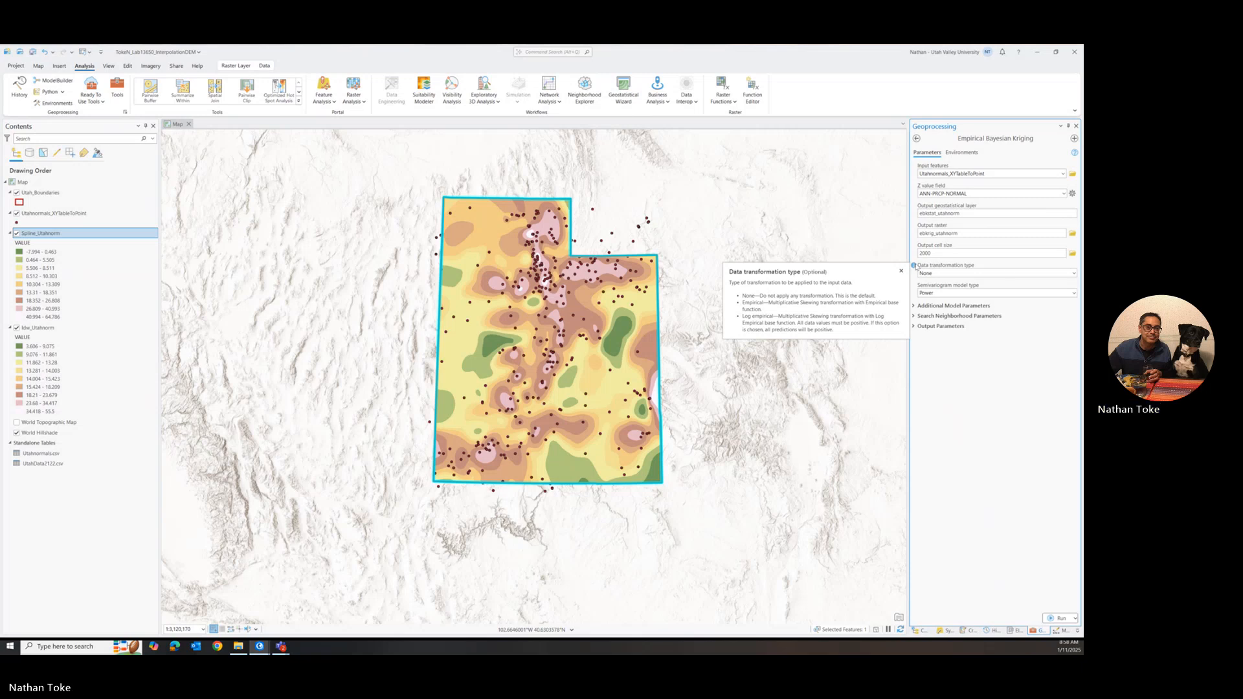
pyautogui.click(1073, 273)
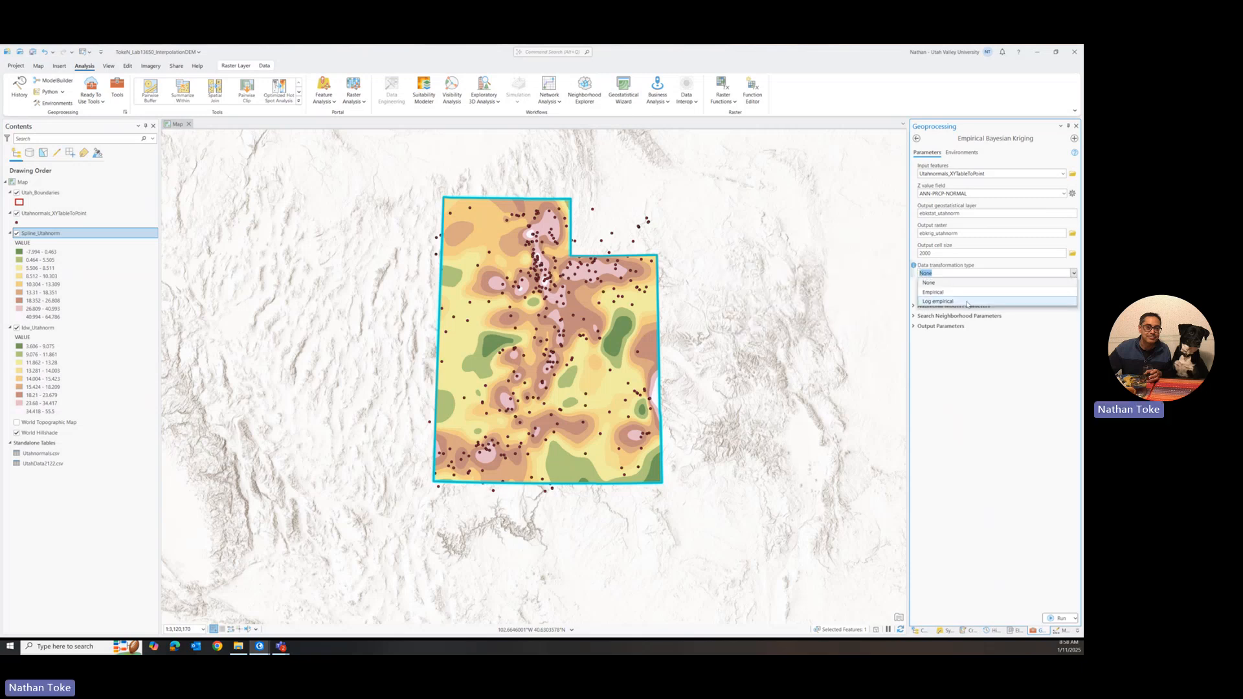
pyautogui.click(938, 301)
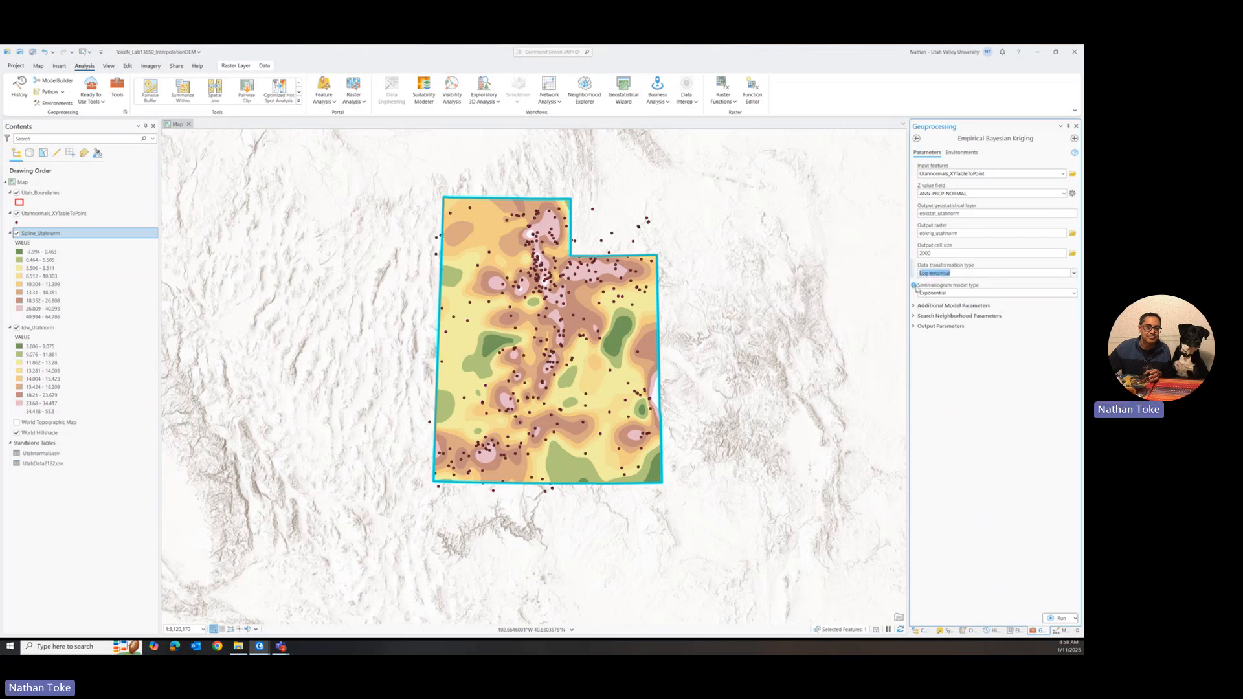
pyautogui.moveTo(915, 289)
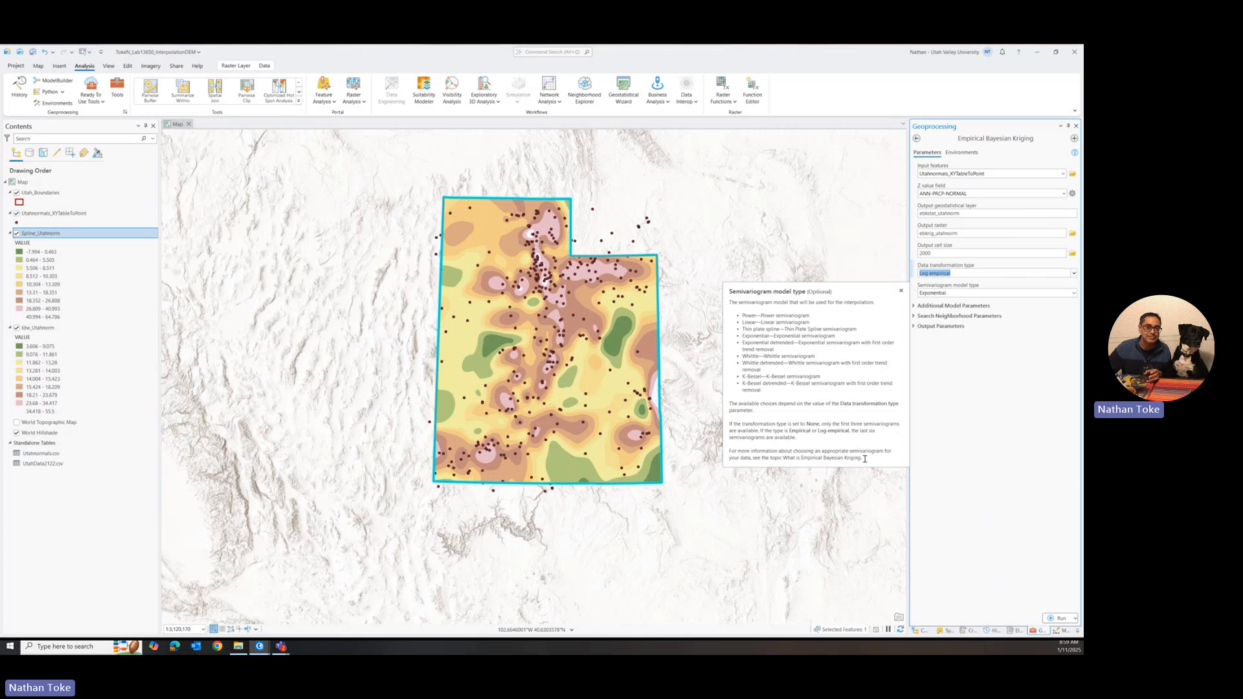
pyautogui.moveTo(862, 458); pyautogui.dragTo(802, 458)
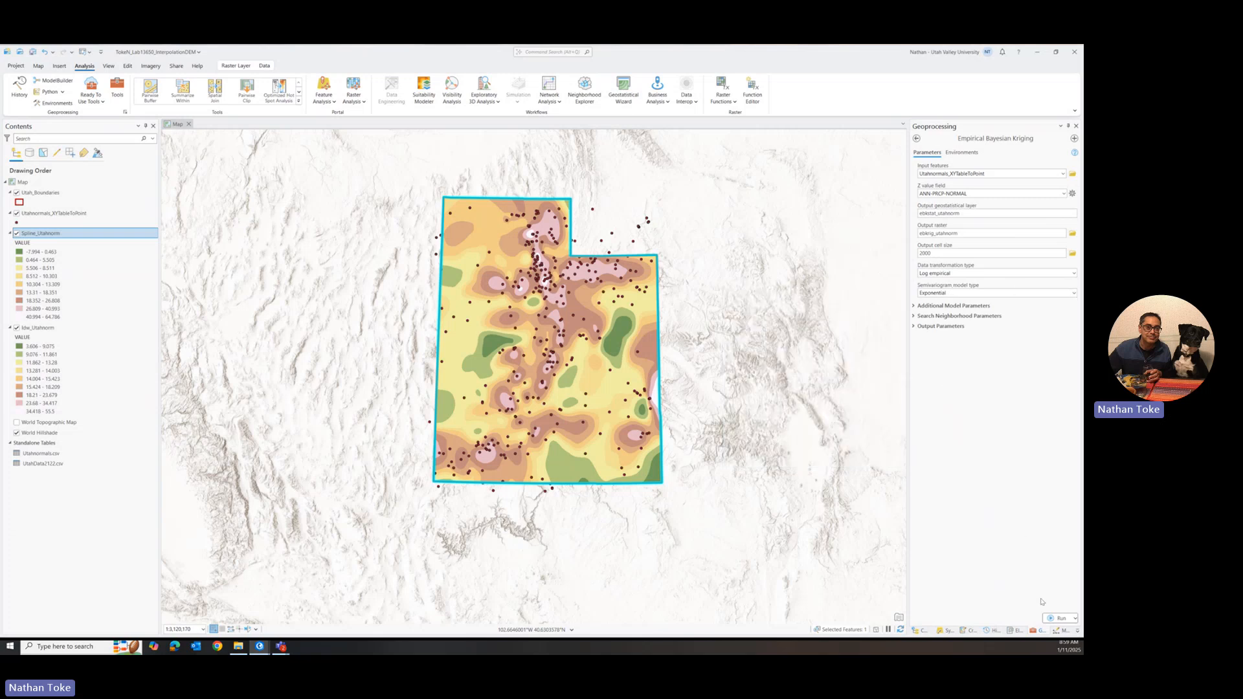
# Step: Compare the Smooth Circular and Standard Circular search neighborhood options, ending on Standard Circular
pyautogui.click(912, 316)
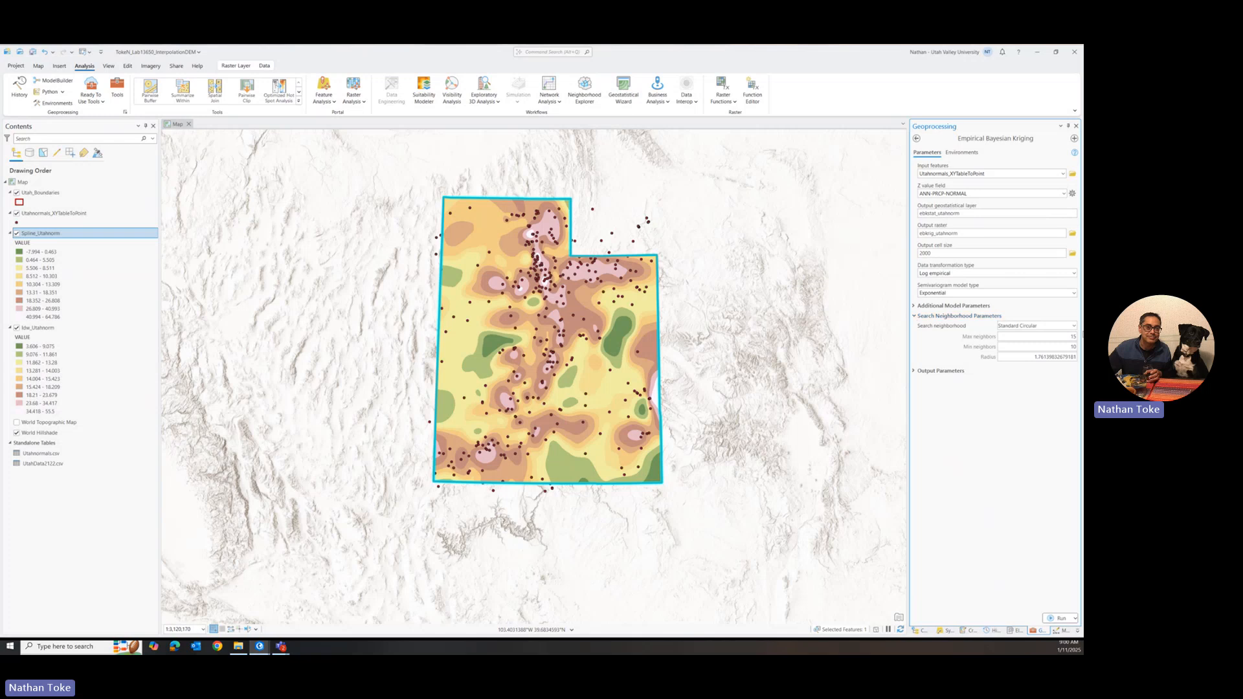
pyautogui.click(1070, 346)
pyautogui.click(1075, 326)
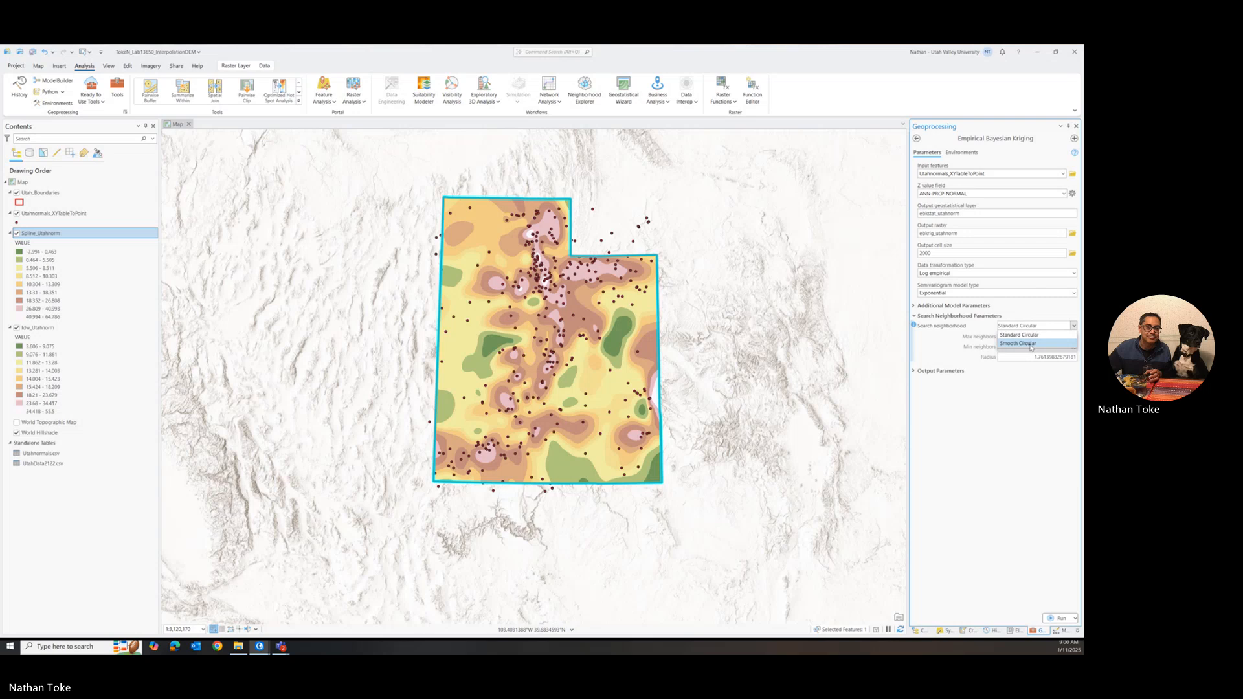
pyautogui.click(1031, 344)
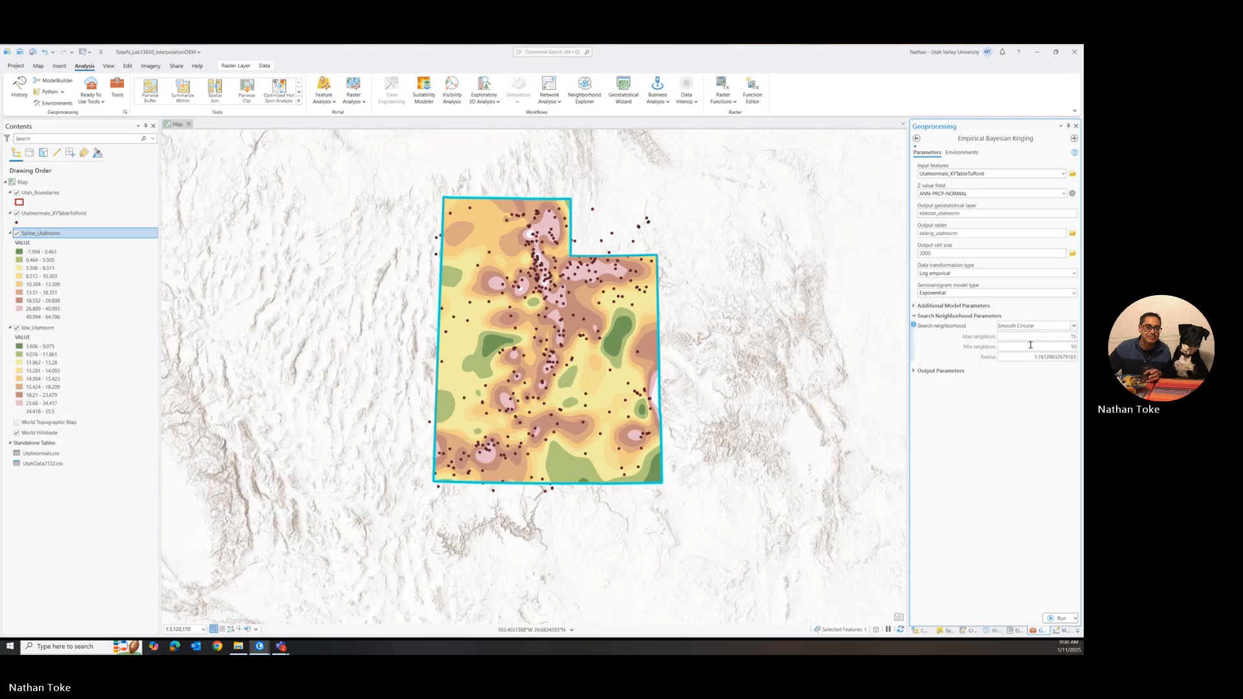
pyautogui.click(1075, 326)
pyautogui.click(1060, 335)
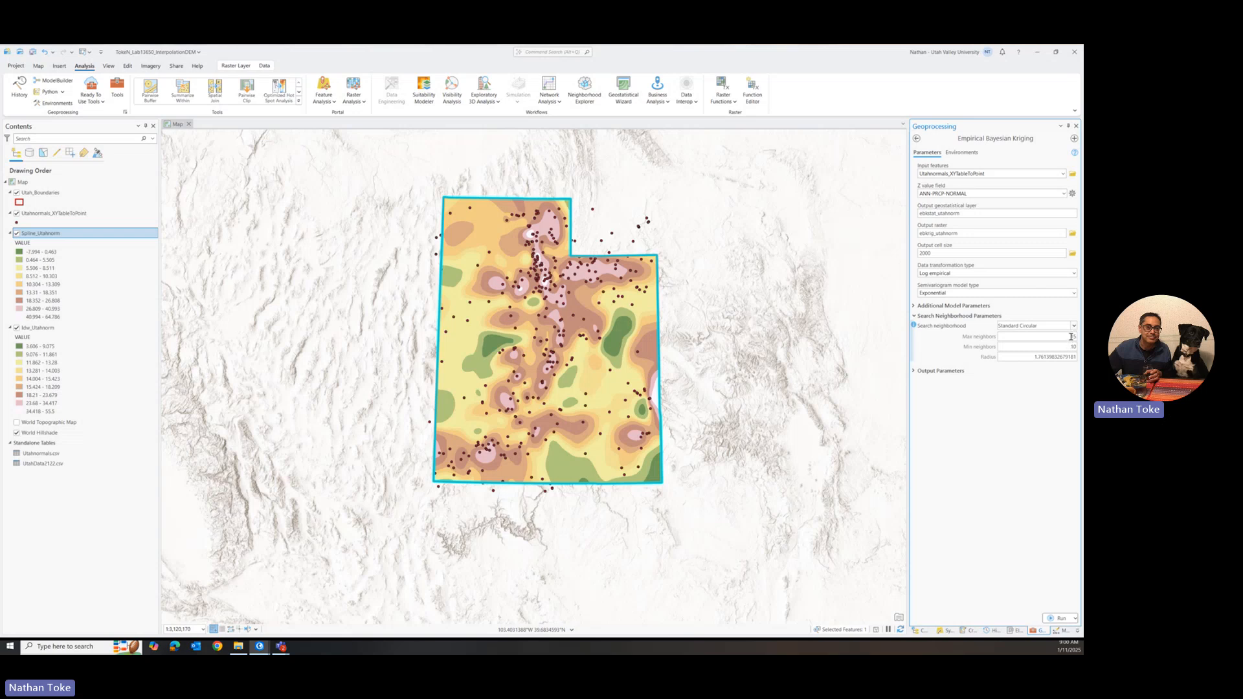
# Step: Set the minimum neighbors of the Standard Circular search neighborhood to 6
pyautogui.doubleClick(1070, 348)
pyautogui.write('6')
pyautogui.doubleClick(1073, 335)
pyautogui.click(1058, 385)
# Step: Set the search neighborhood radius to 2
pyautogui.doubleClick(1030, 354)
pyautogui.click(913, 326)
pyautogui.moveTo(1033, 357); pyautogui.dragTo(1078, 360)
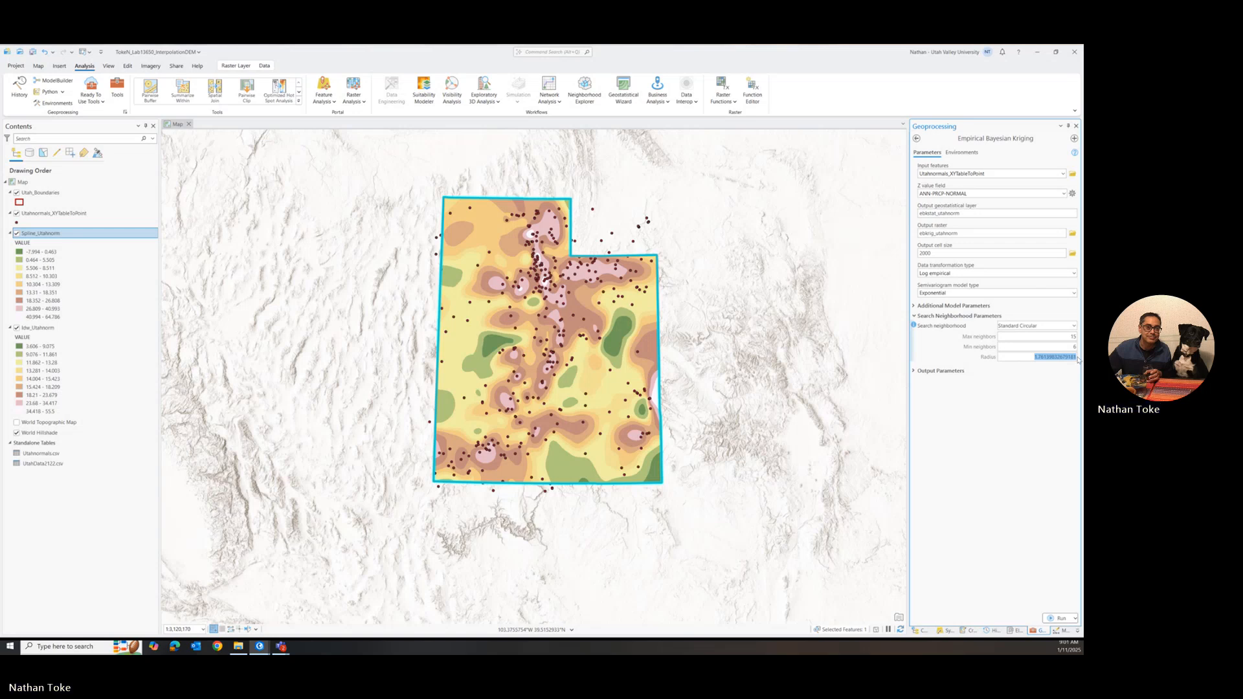
pyautogui.write('100000')
pyautogui.moveTo(914, 325)
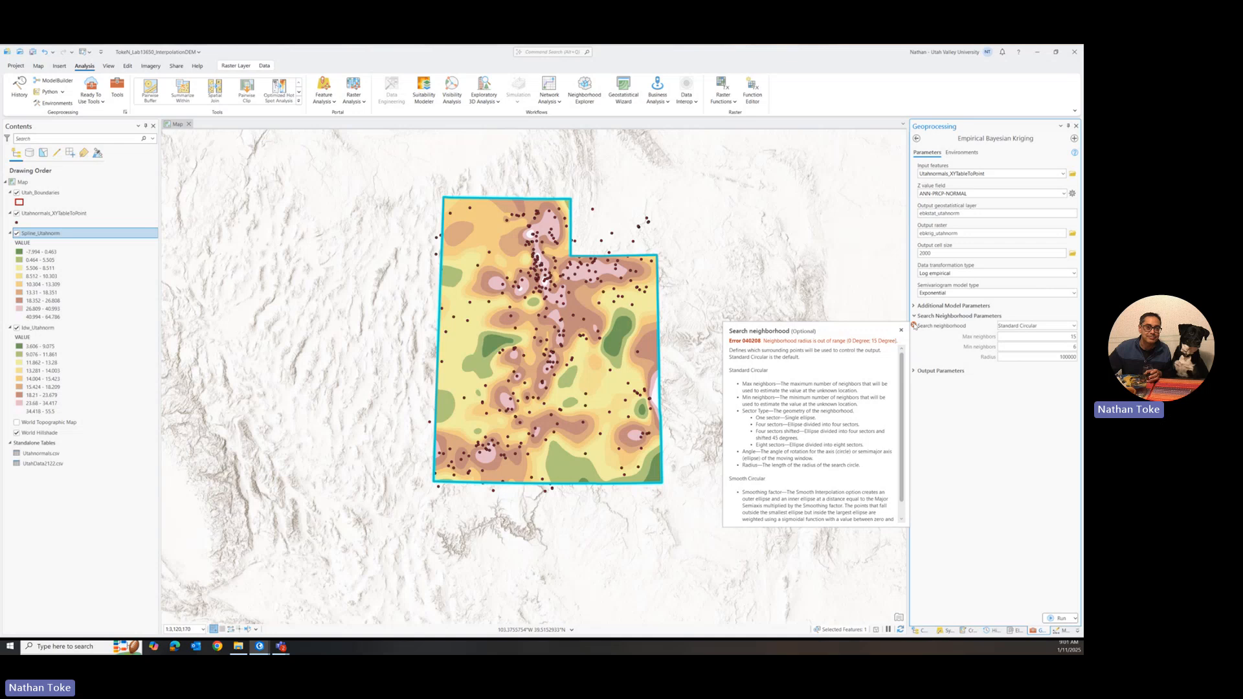
pyautogui.doubleClick(1068, 356)
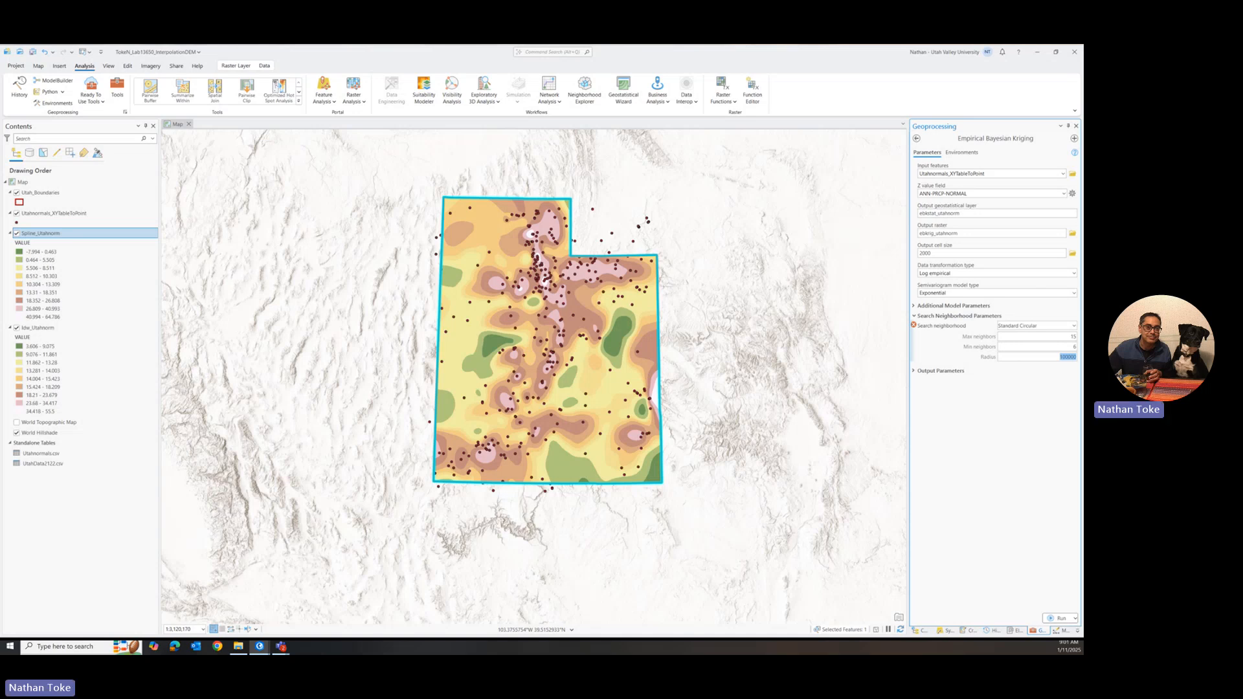
pyautogui.write('2')
# Step: Run Empirical Bayesian Kriging with the default additional model parameters and hide the Spline_Utahnorm layer
pyautogui.click(914, 306)
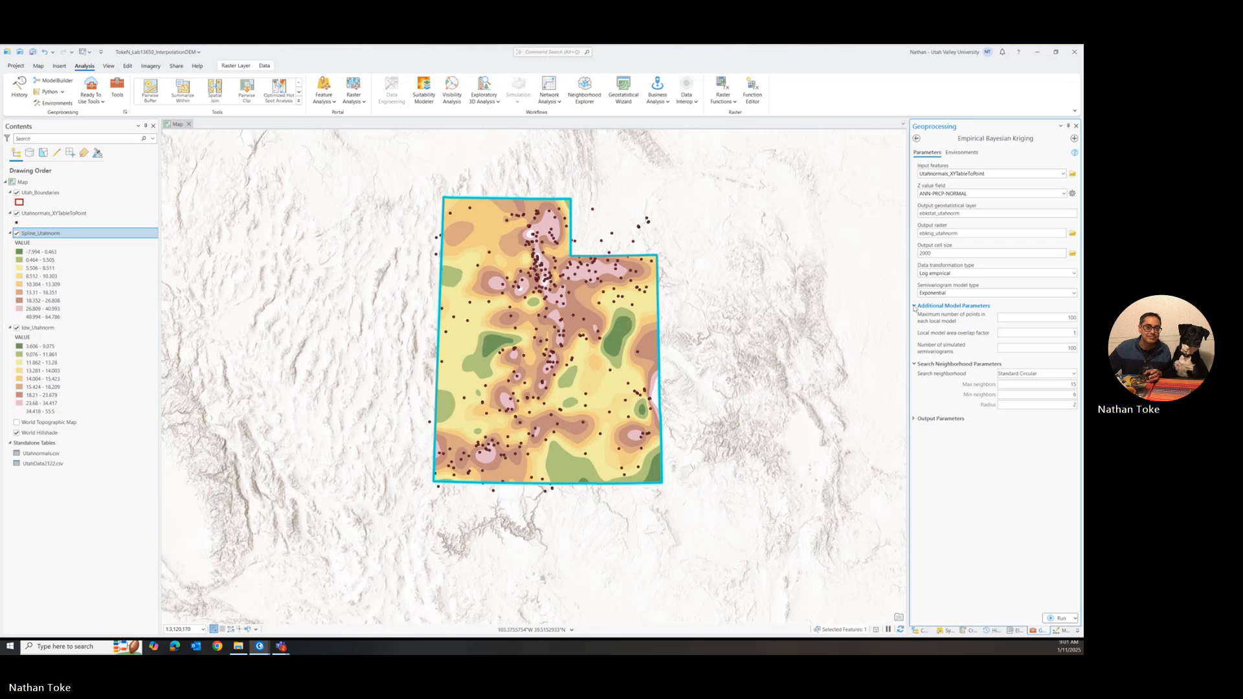
pyautogui.click(914, 306)
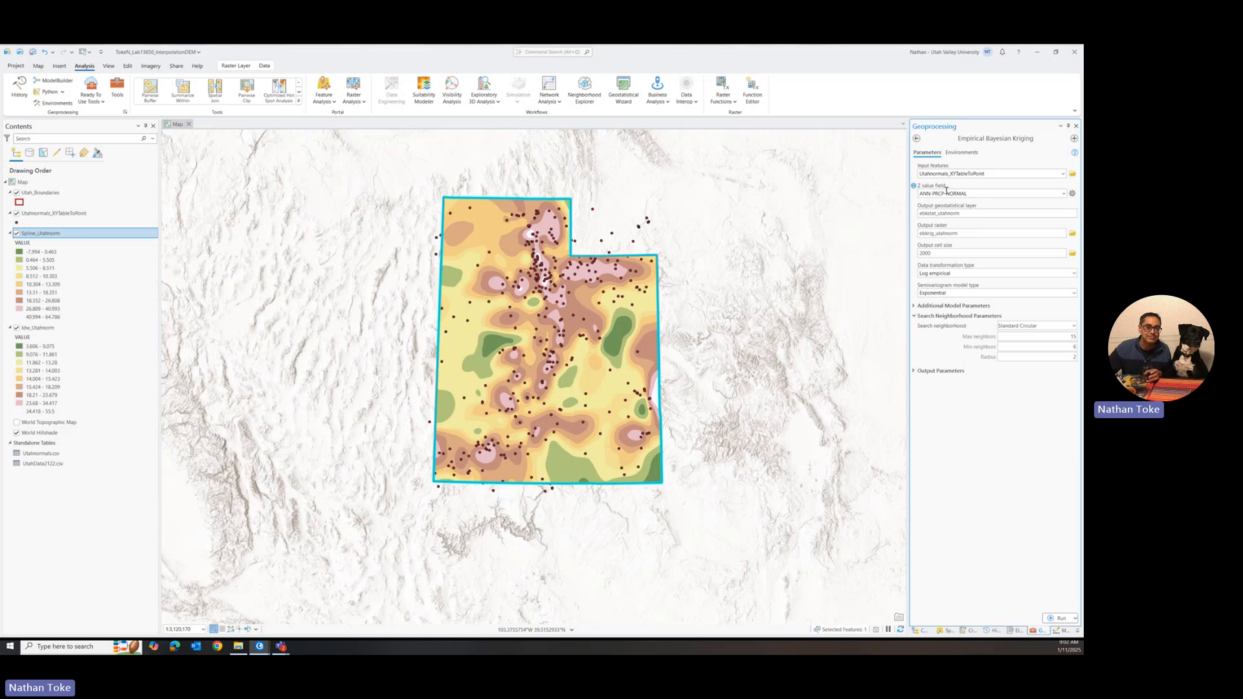
pyautogui.click(1059, 618)
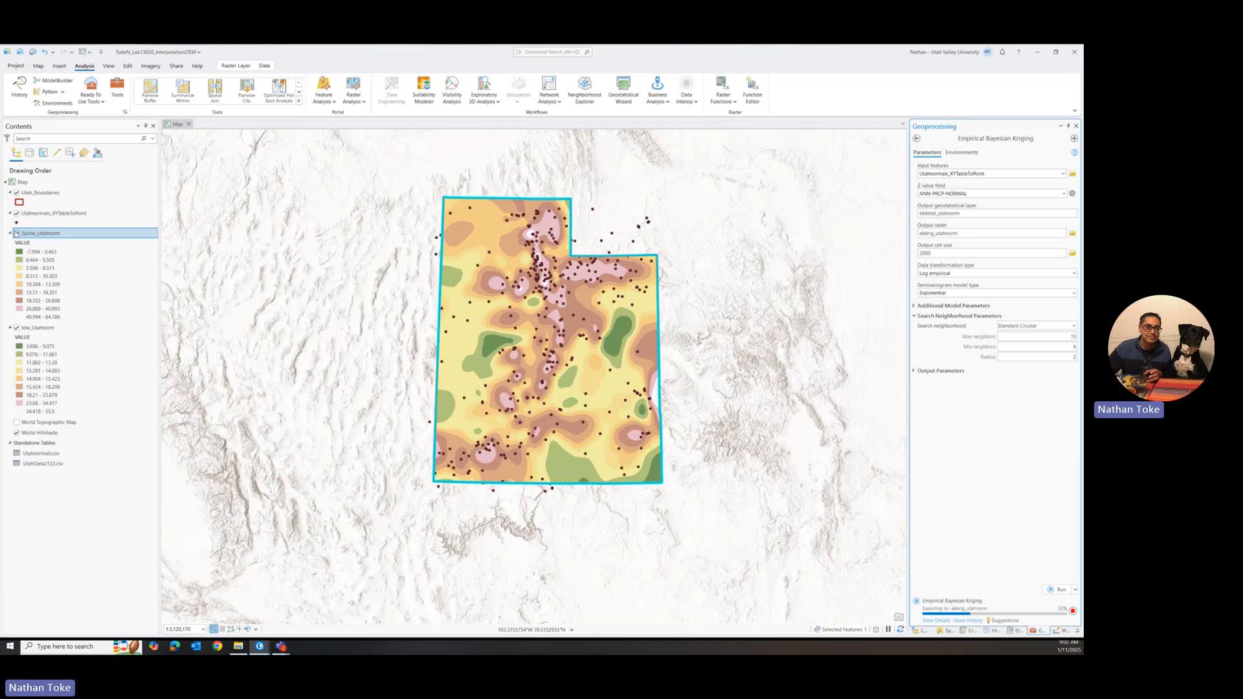
pyautogui.click(18, 233)
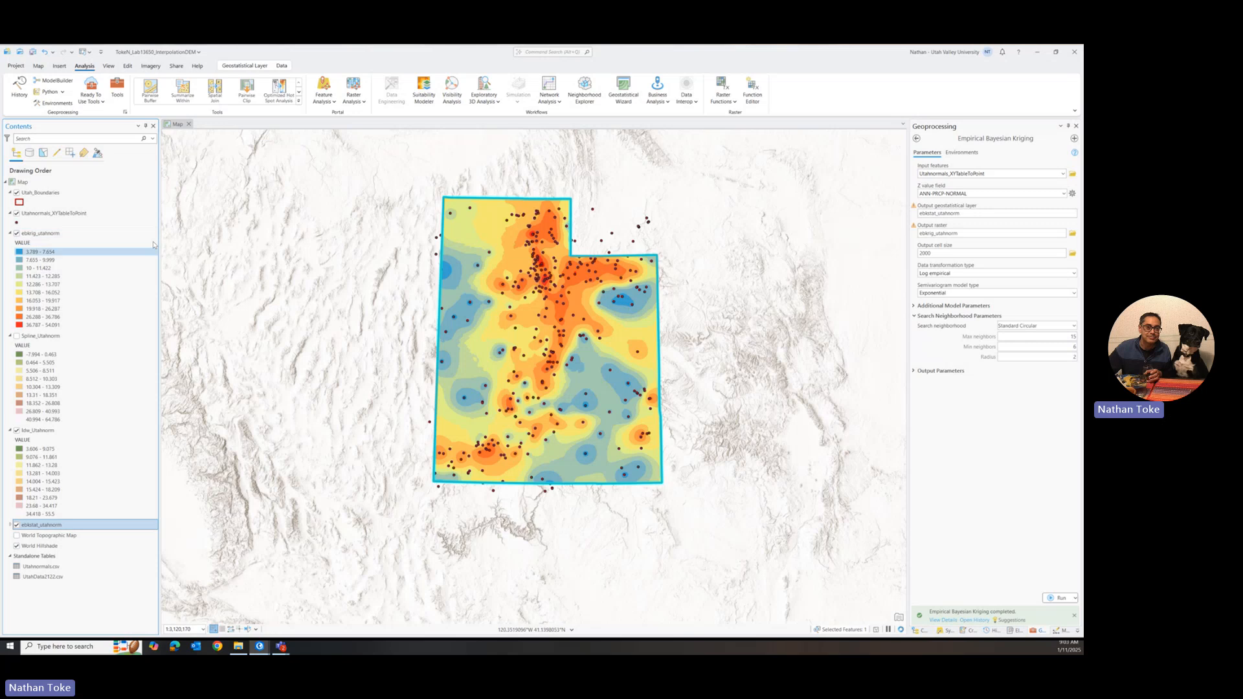
# Step: Apply the Idw_Utahnorm layer's symbology to the ebkrig_utahnorm layer, maintaining the symbology ranges
pyautogui.click(57, 234)
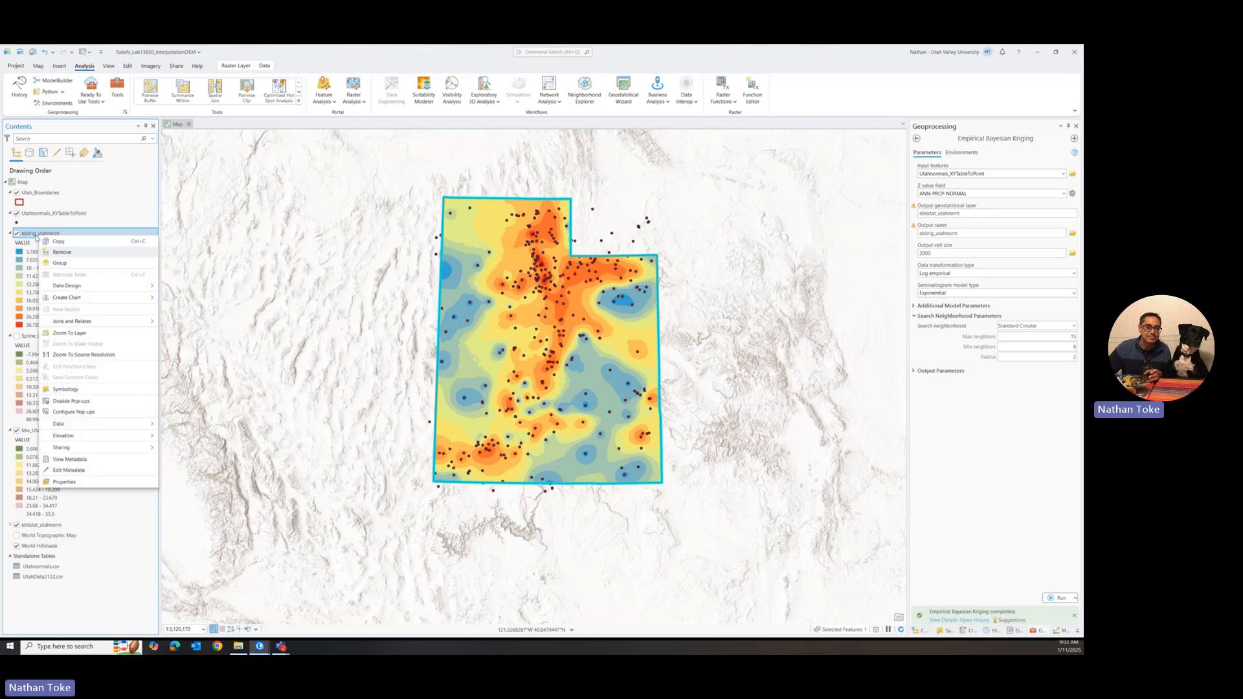
pyautogui.click(945, 630)
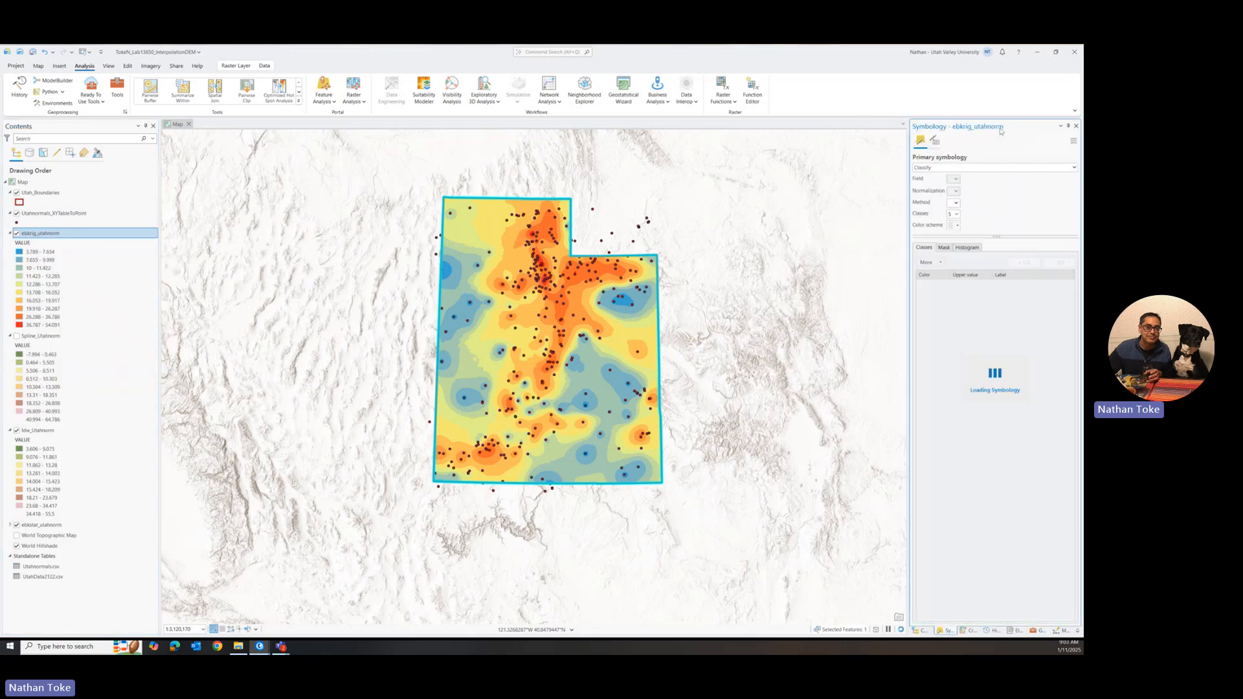
pyautogui.click(1073, 141)
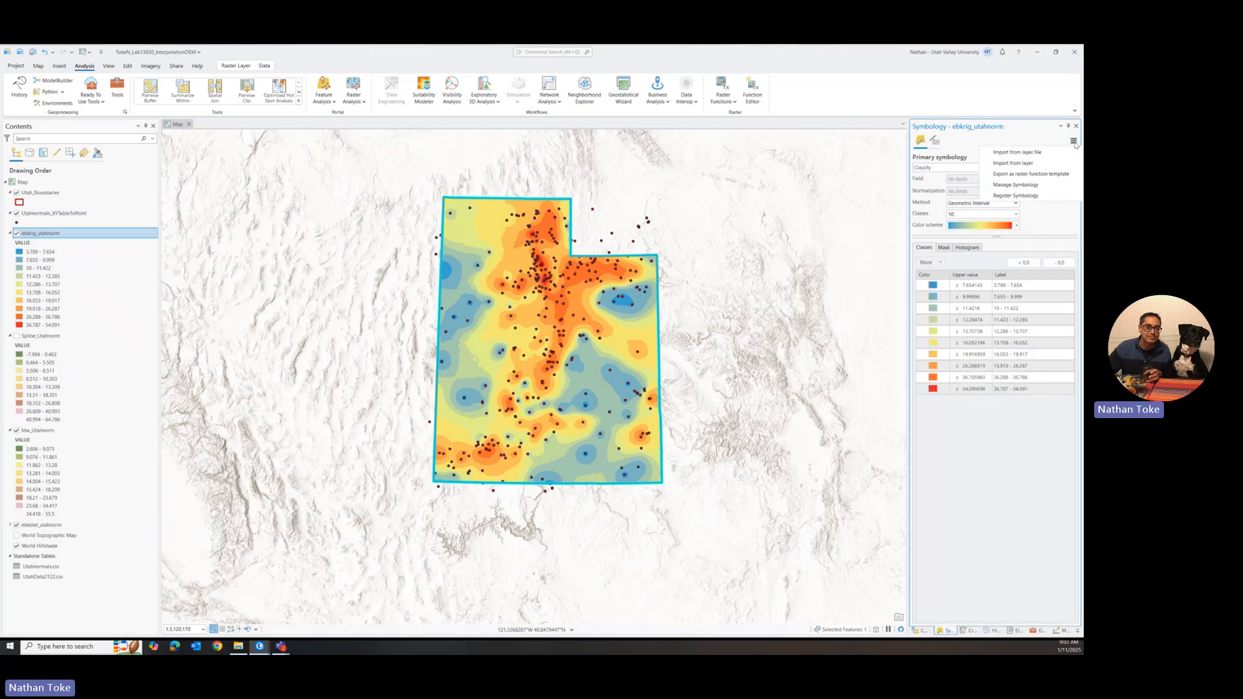
pyautogui.click(1031, 166)
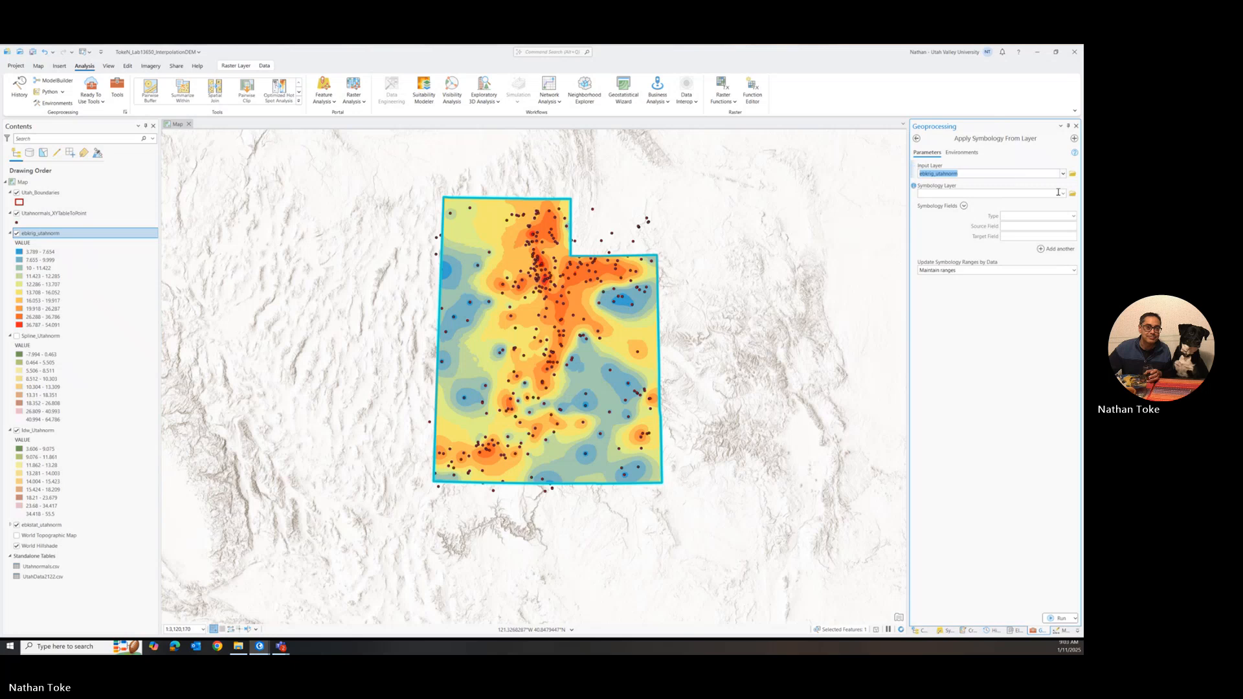
pyautogui.click(1062, 193)
pyautogui.click(944, 243)
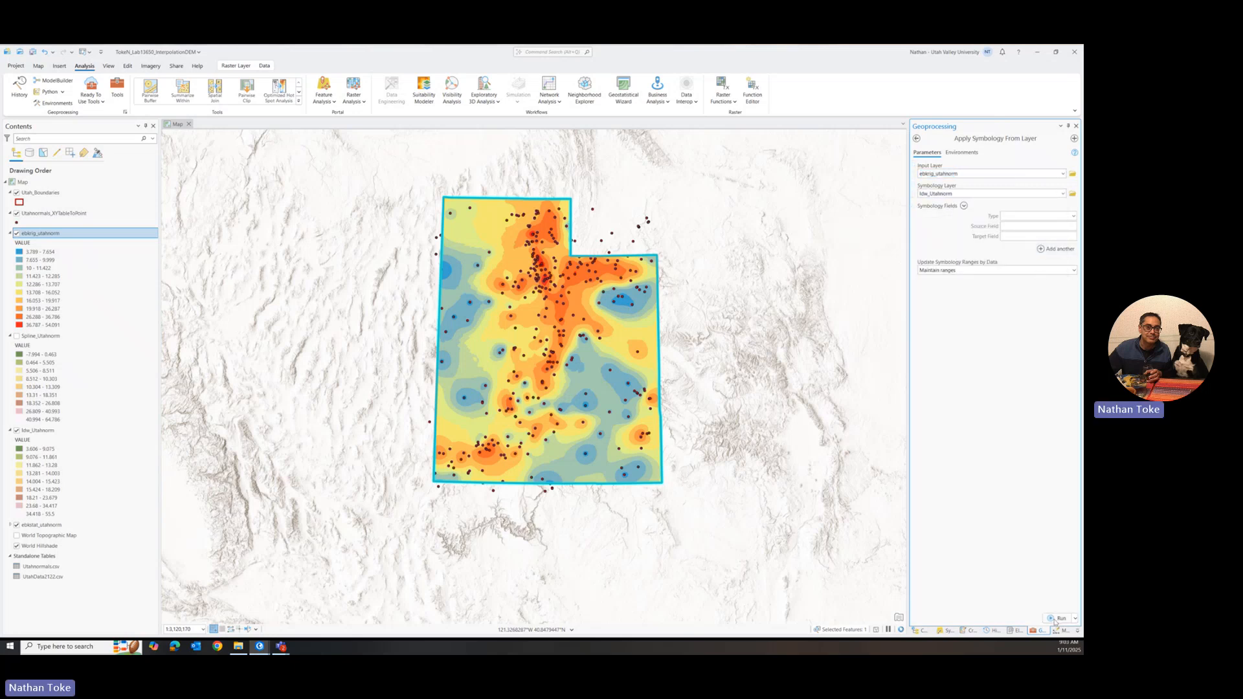
pyautogui.click(1055, 619)
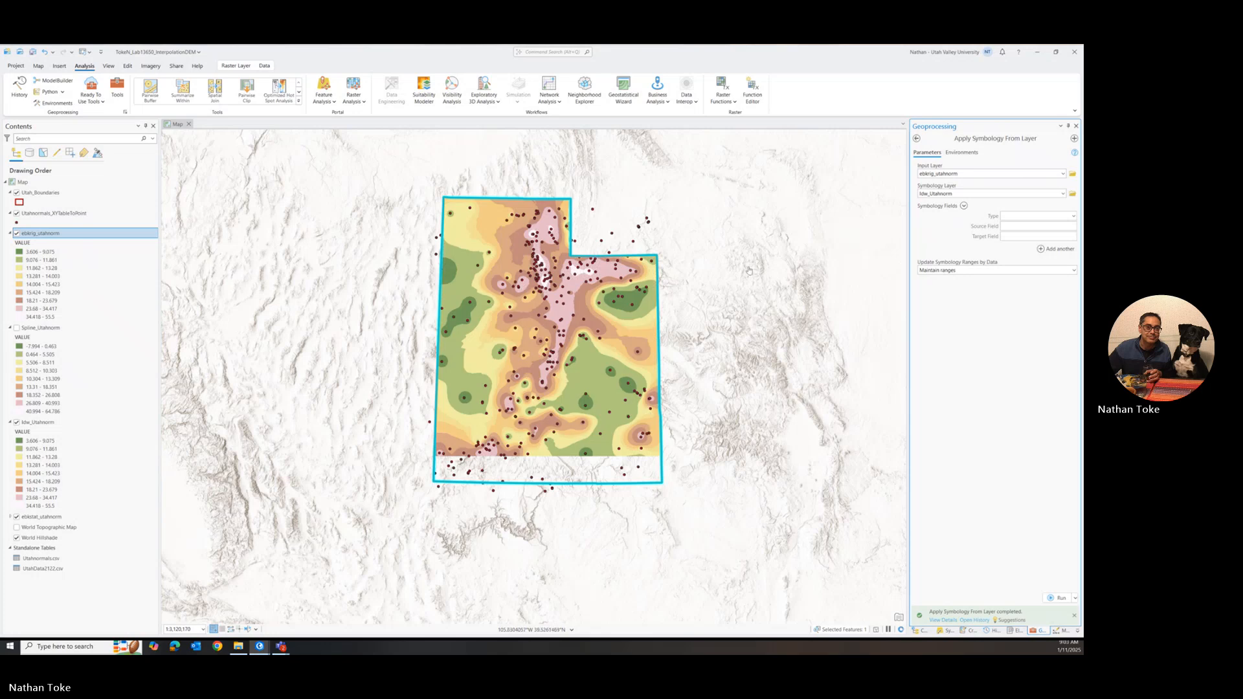
# Step: Hide the ebkrig_utahnorm layer and zoom the map to the Idw_Utahnorm layer to compare the two surfaces
pyautogui.scroll(-3, 673, 316)
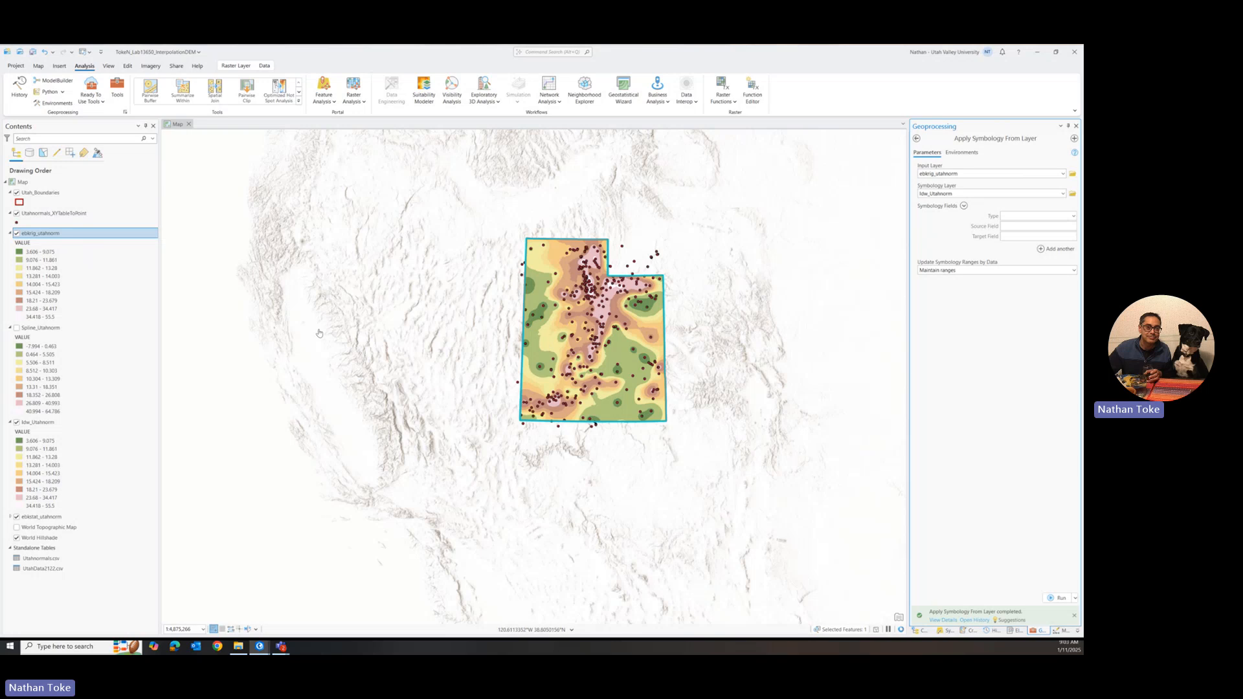
pyautogui.scroll(3, 723, 330)
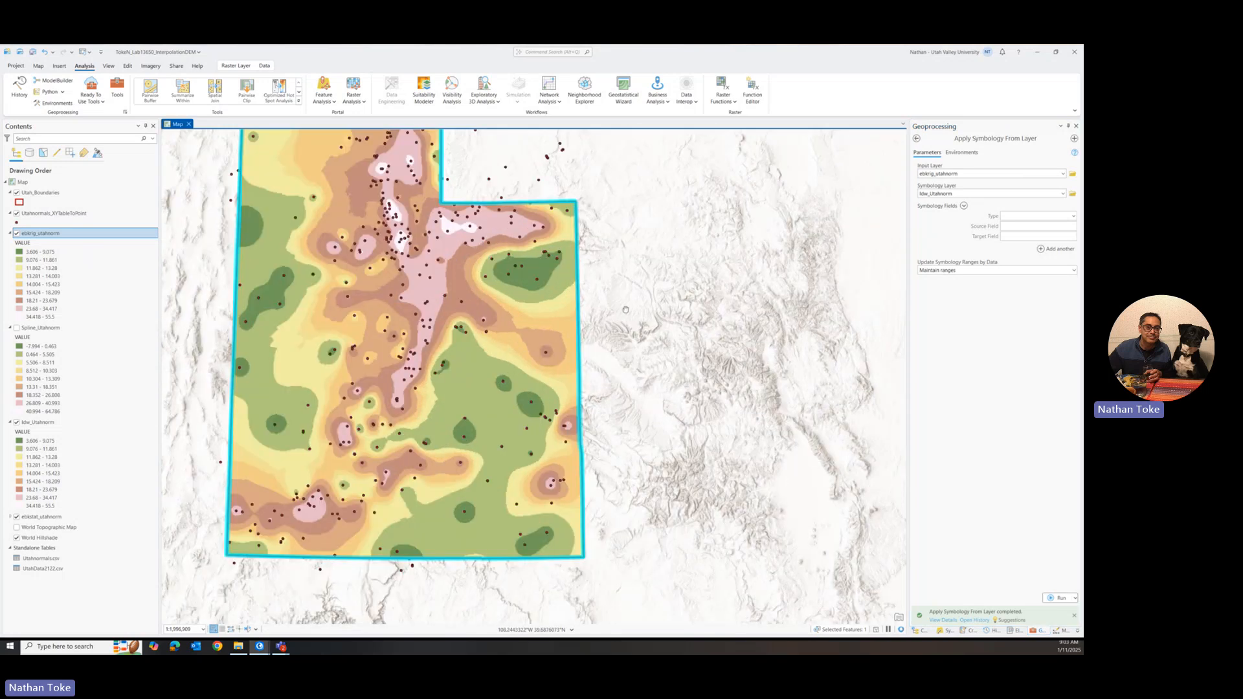
pyautogui.click(16, 234)
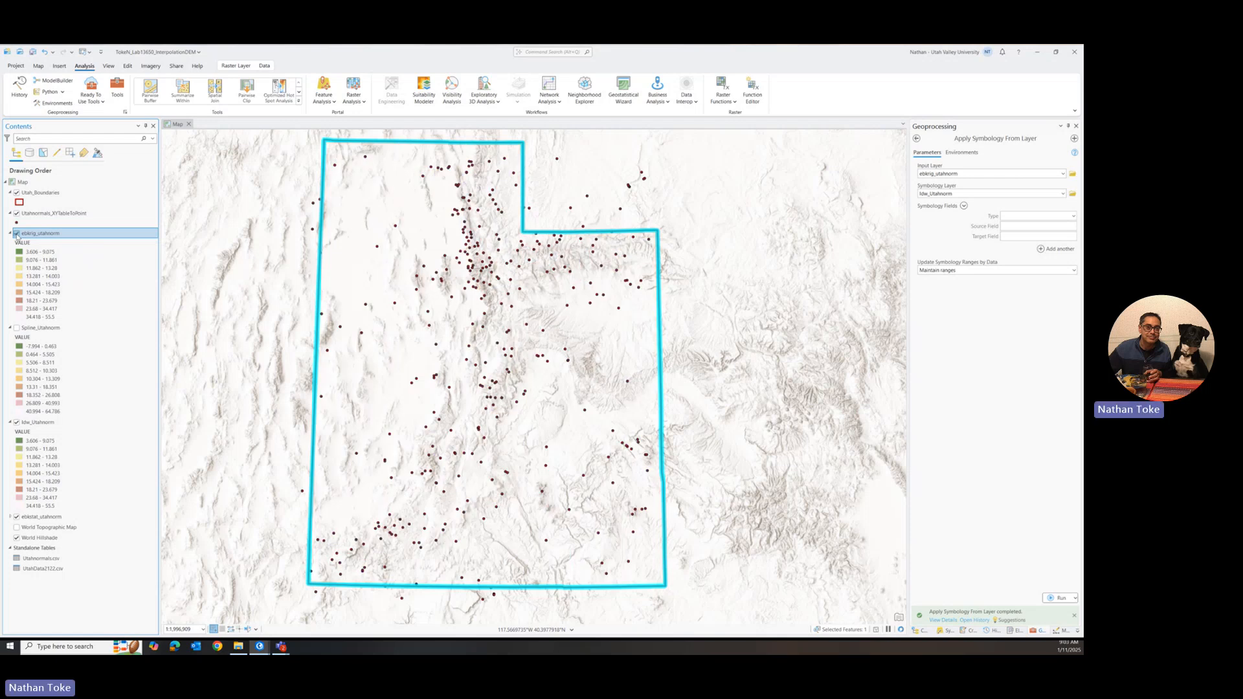
pyautogui.click(16, 234)
pyautogui.click(16, 233)
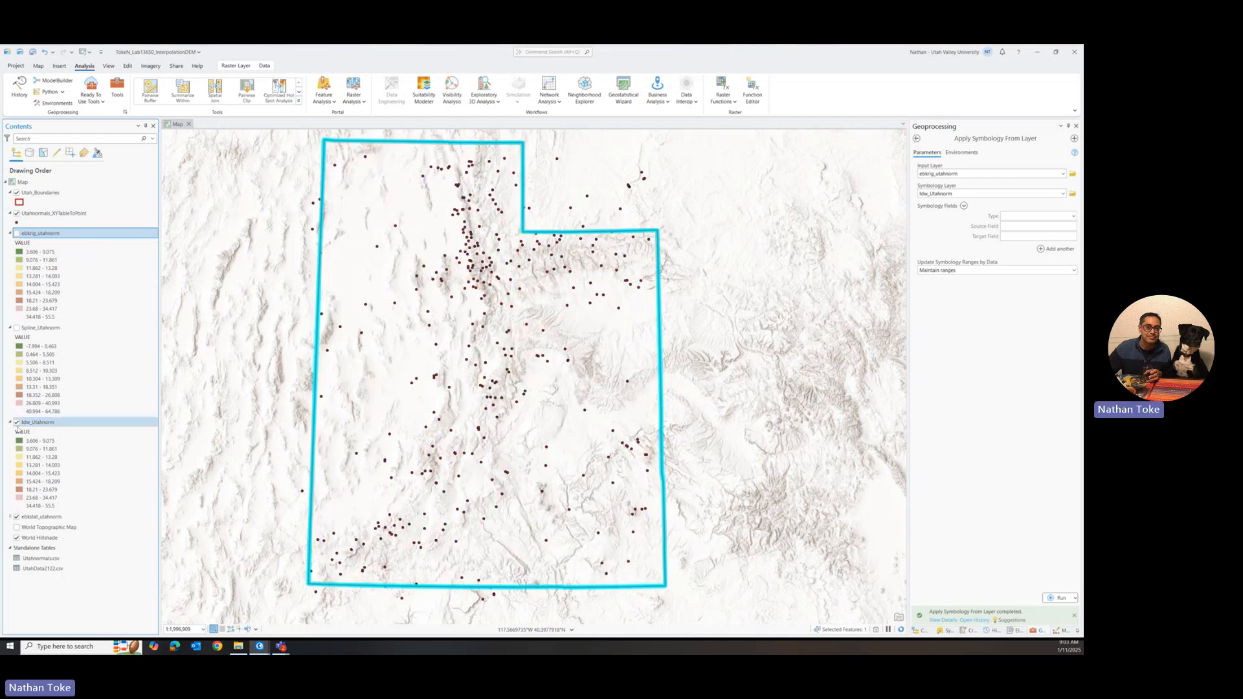
pyautogui.click(17, 423)
pyautogui.click(17, 423)
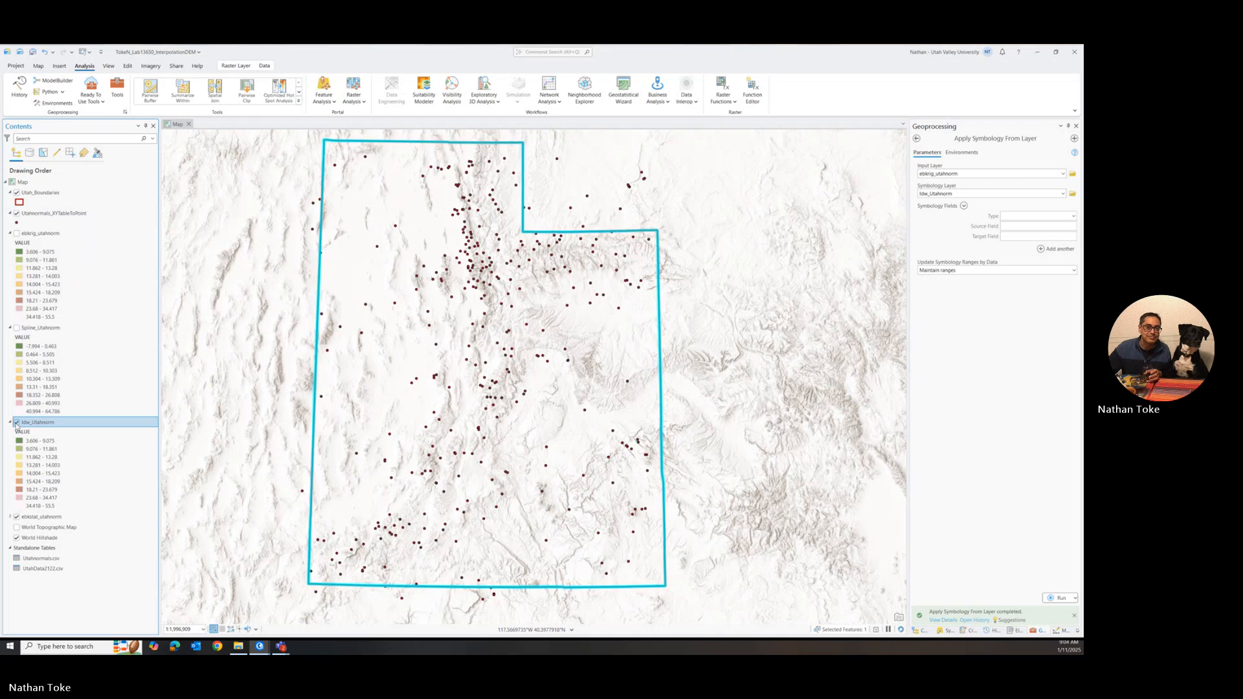
pyautogui.rightClick(35, 422)
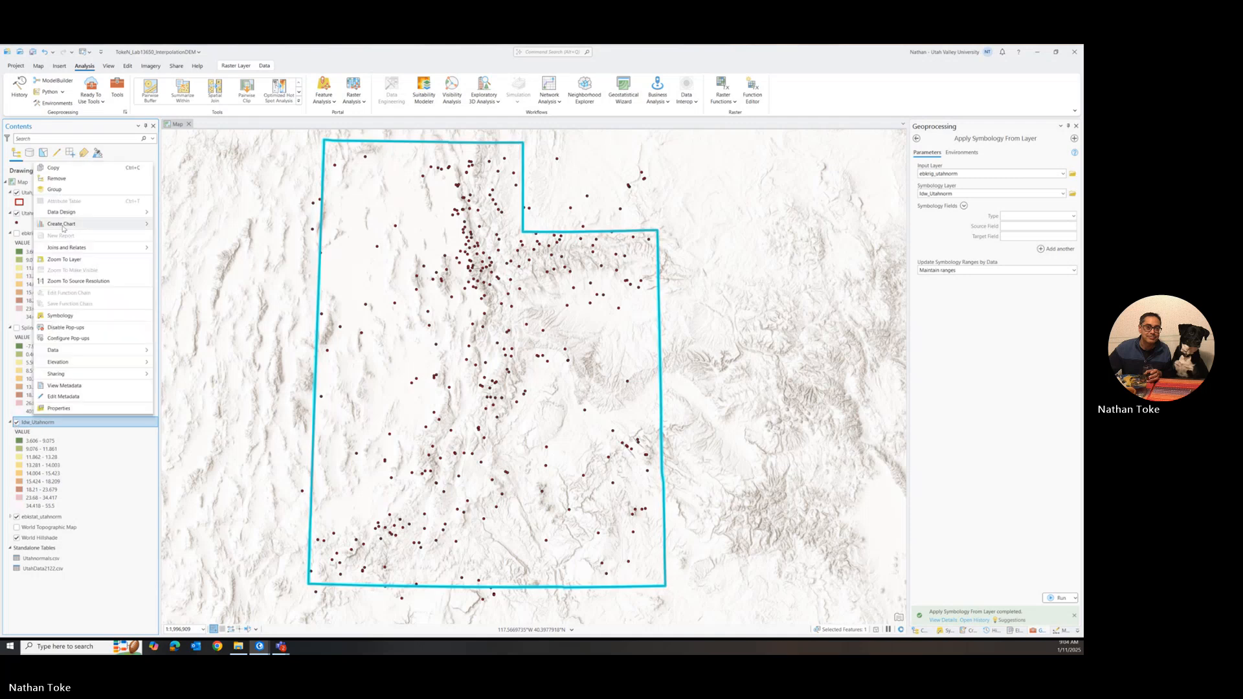
pyautogui.click(64, 259)
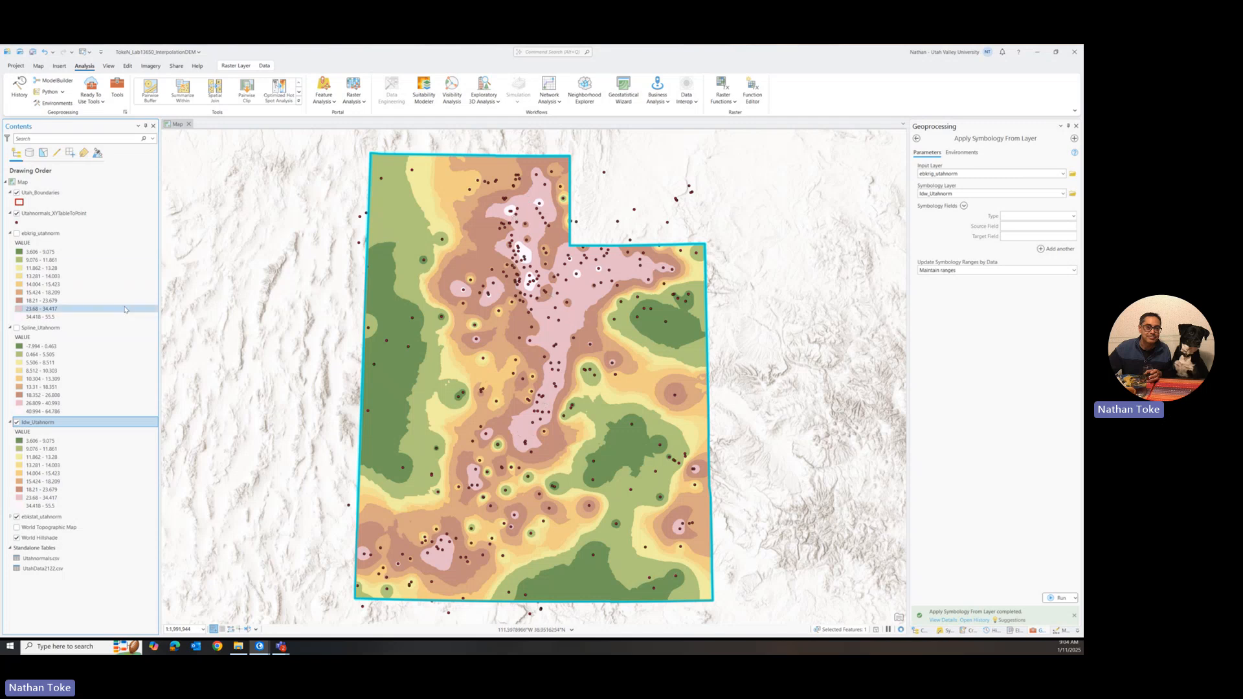
# Step: Show the ebkrig_utahnorm layer and hide the World Hillshade basemap layer
pyautogui.click(17, 234)
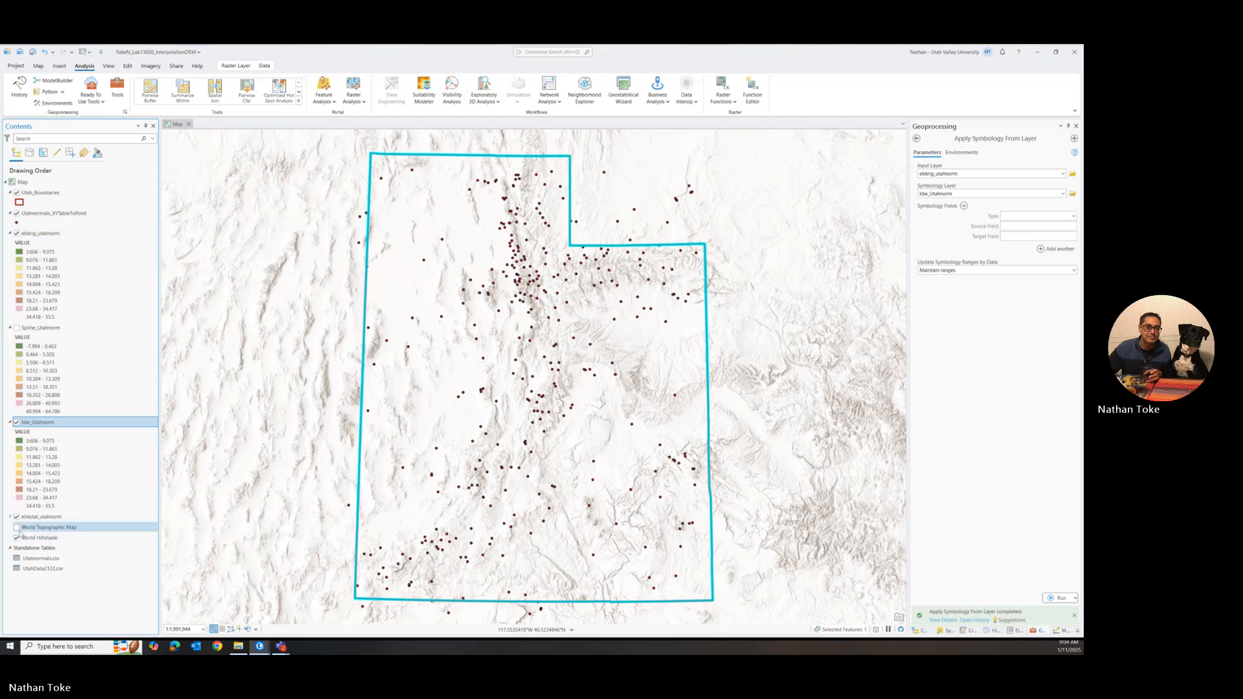
pyautogui.click(17, 539)
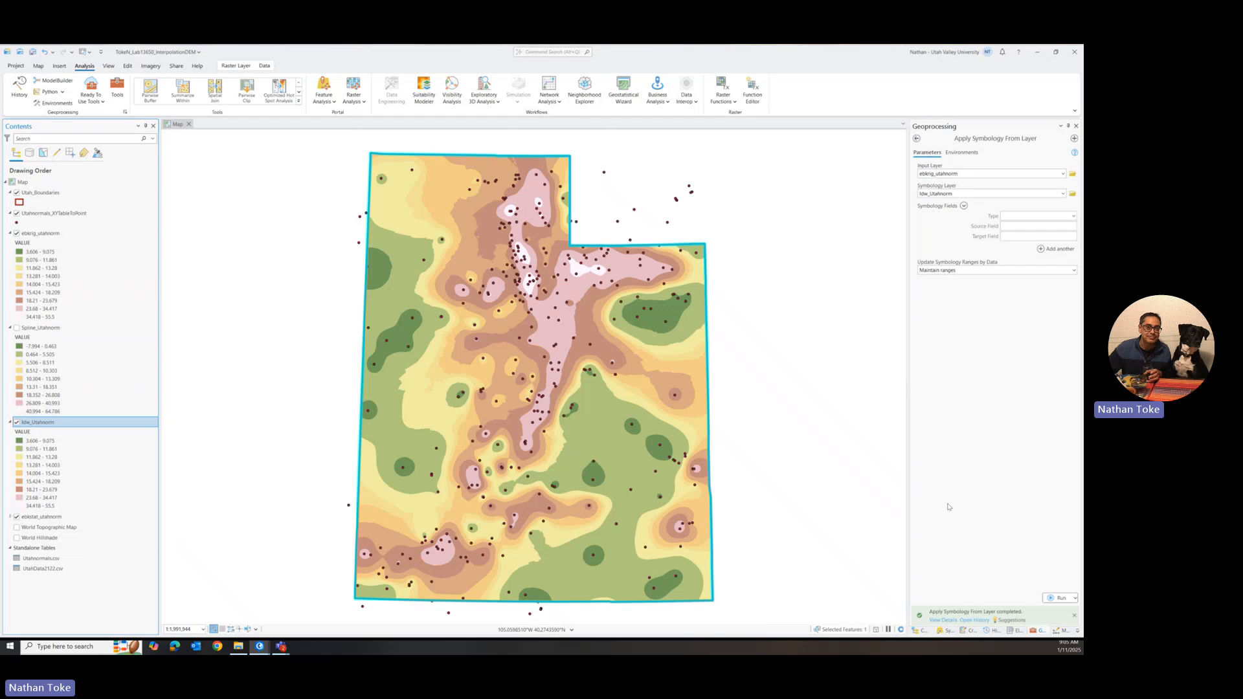
# Step: Open the Kriging tool from the Spatial Analyst interpolation toolset and start on its input point features
pyautogui.click(916, 139)
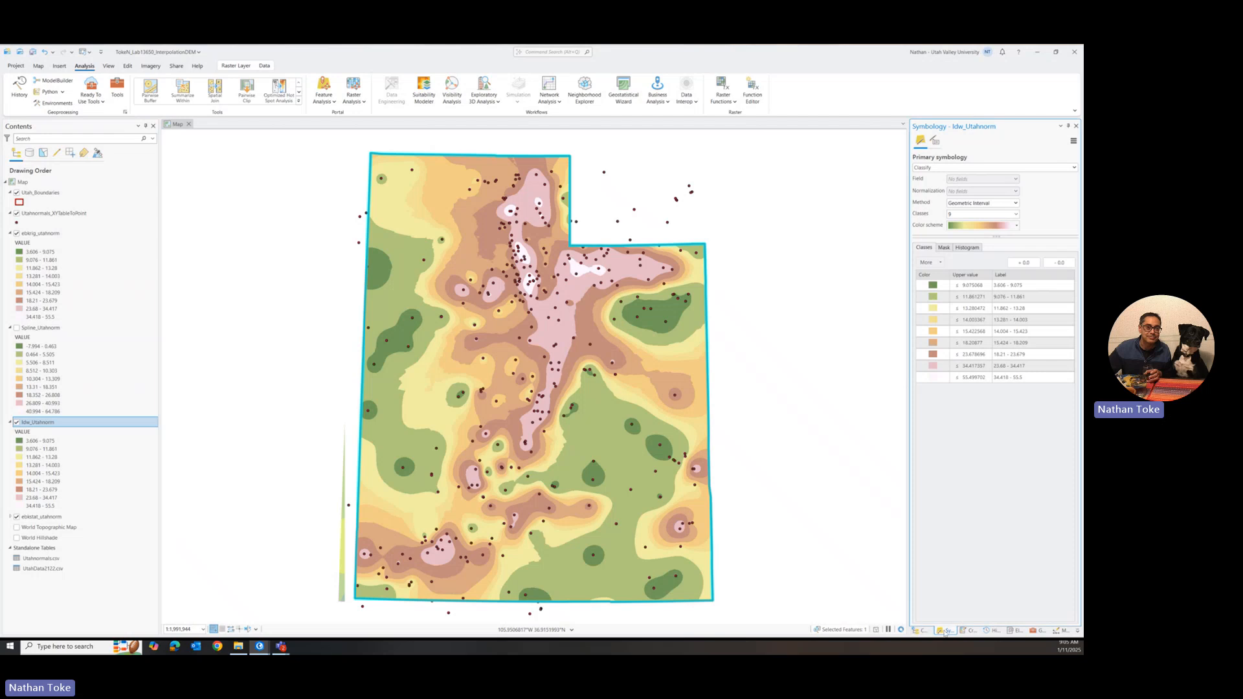
pyautogui.click(1038, 630)
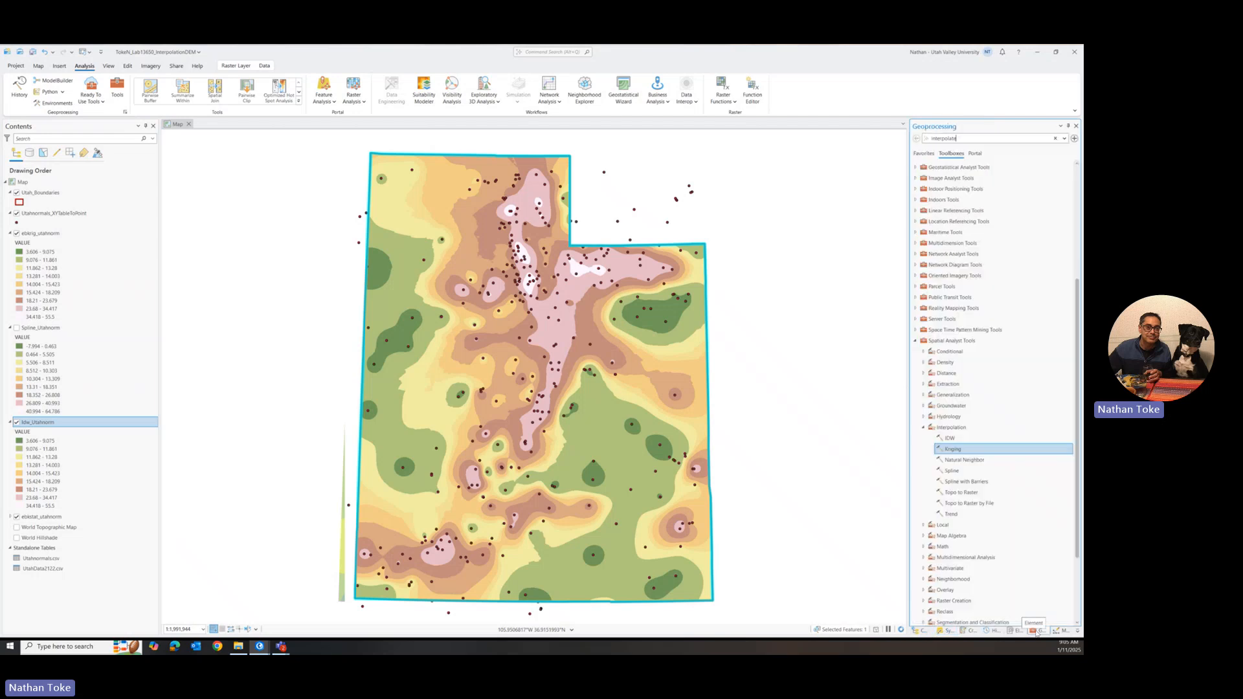
pyautogui.click(961, 448)
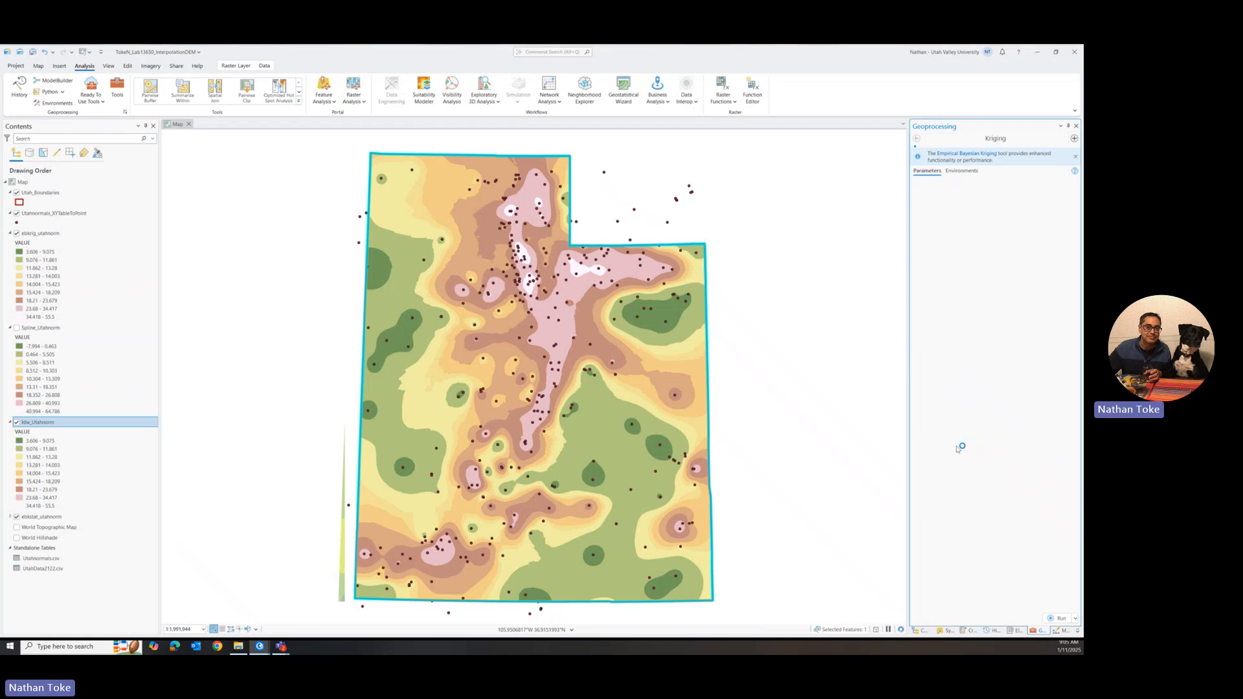
pyautogui.click(960, 191)
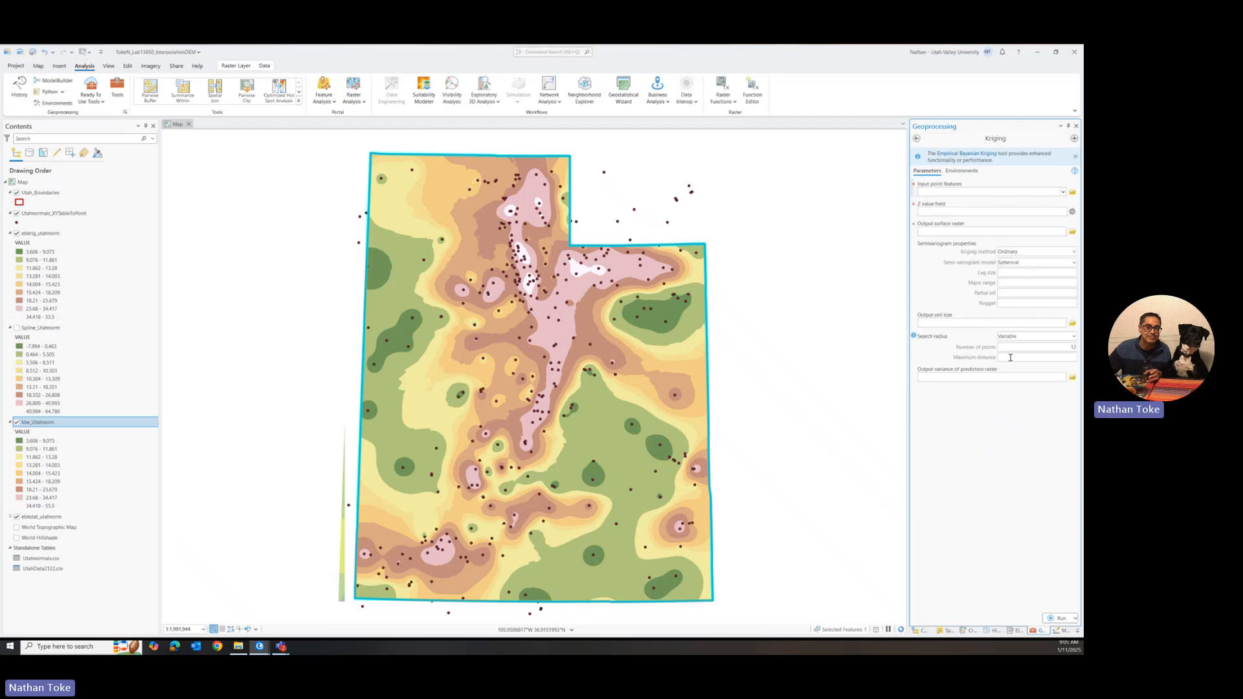